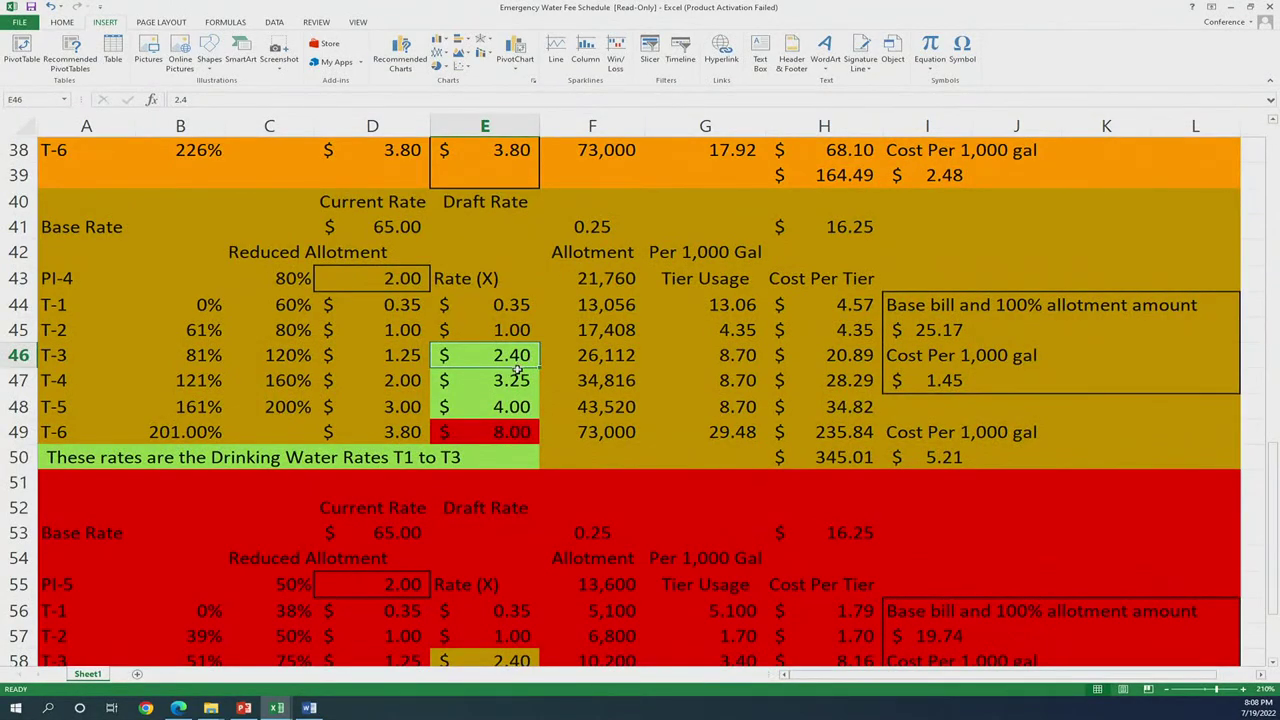
# Compare the current and draft rates for PI-4 tiers T-4 to T-6, including the T-6 starting percentage
pyautogui.click(395, 383)
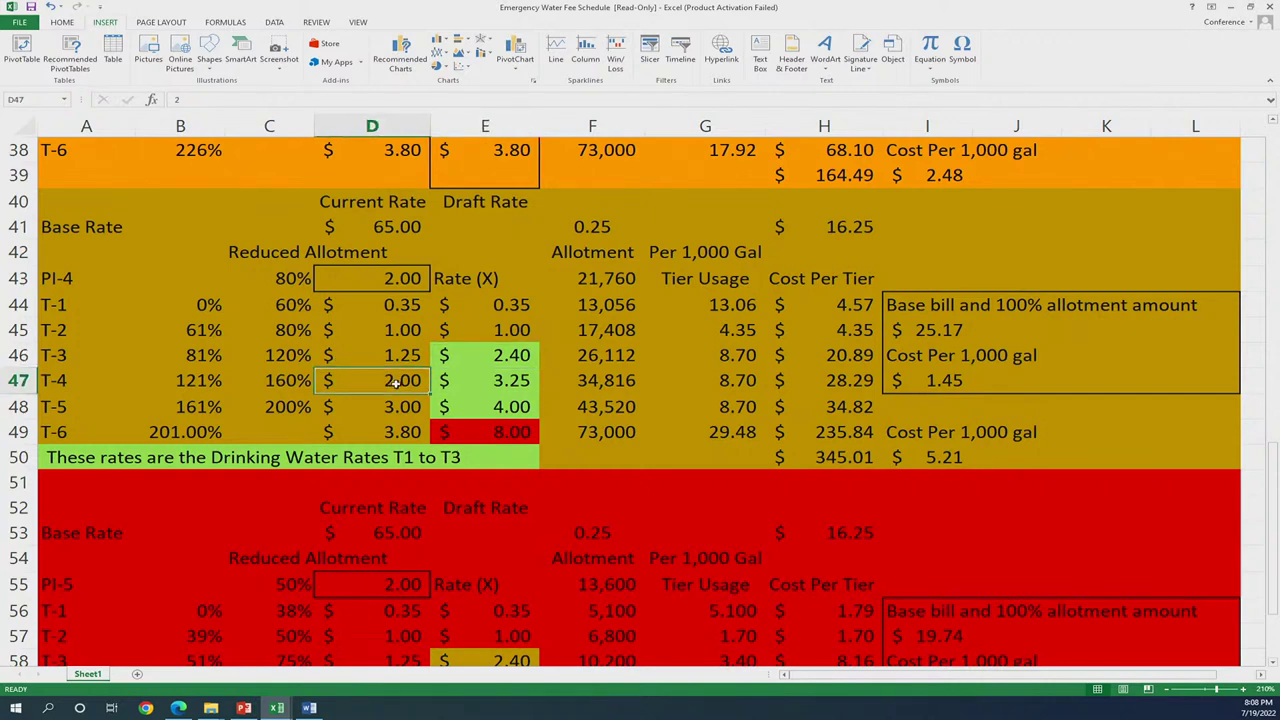
pyautogui.click(503, 383)
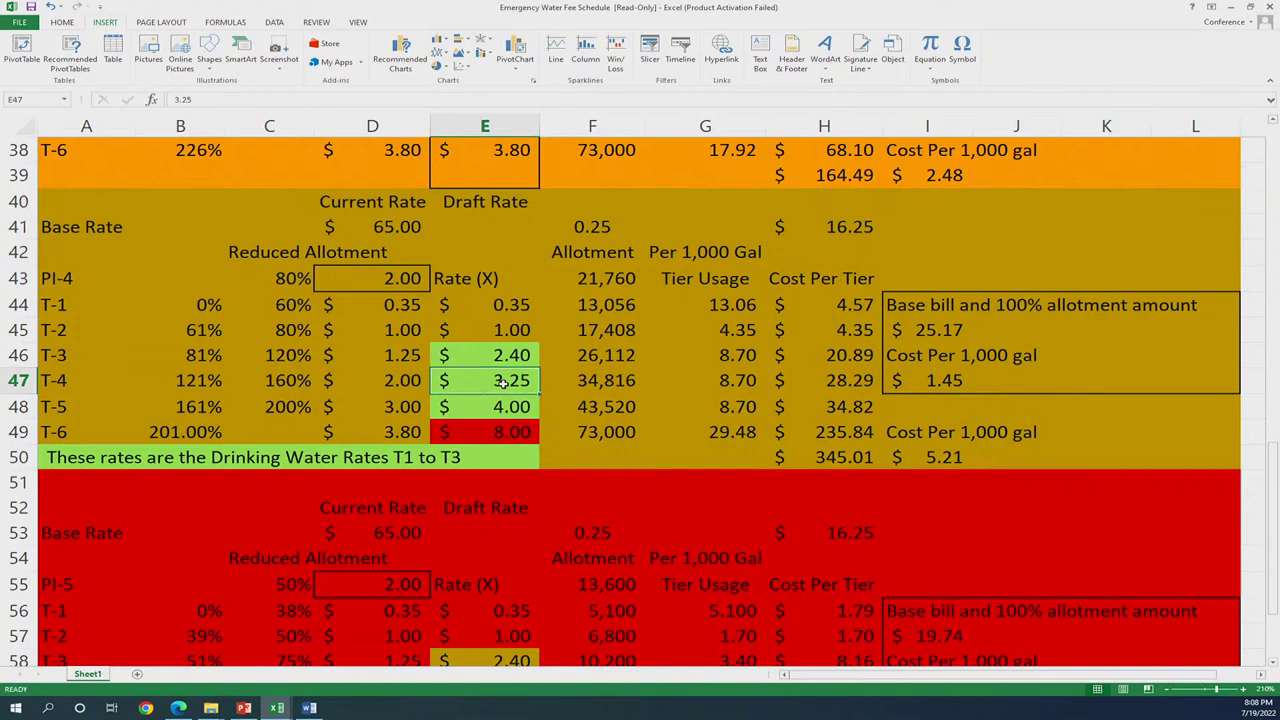
pyautogui.click(405, 409)
pyautogui.click(509, 409)
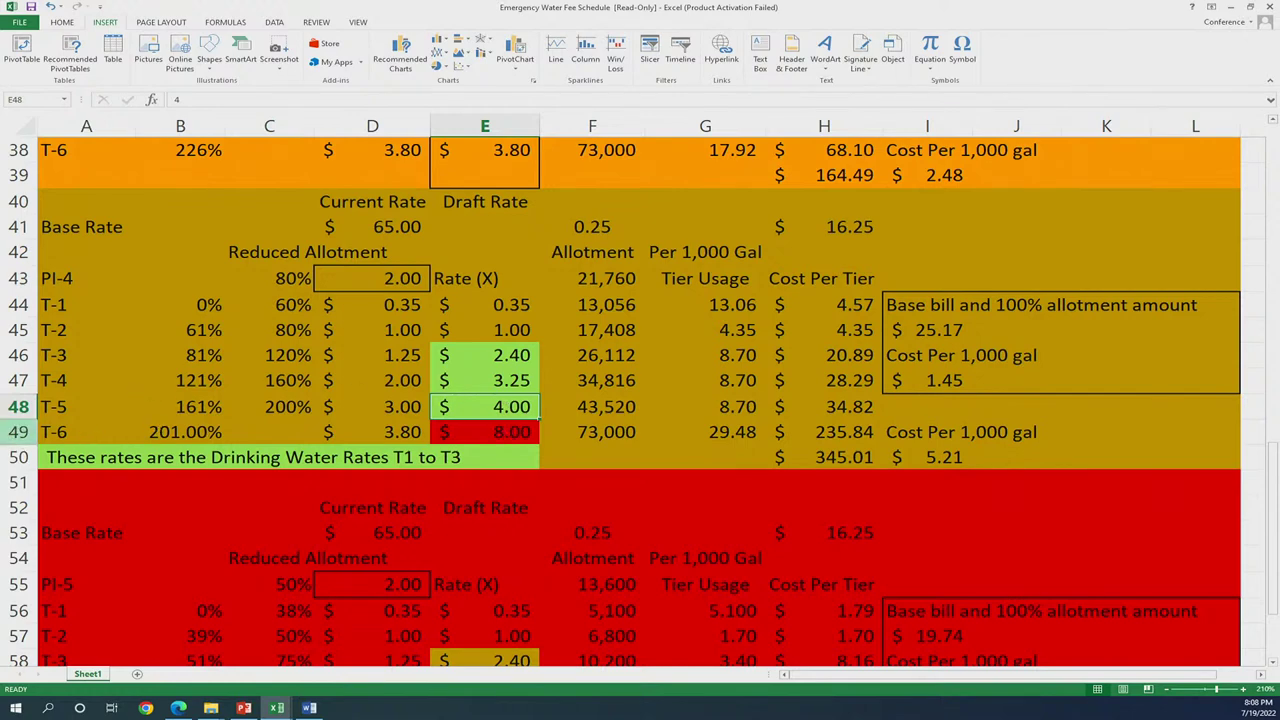
pyautogui.click(20, 430)
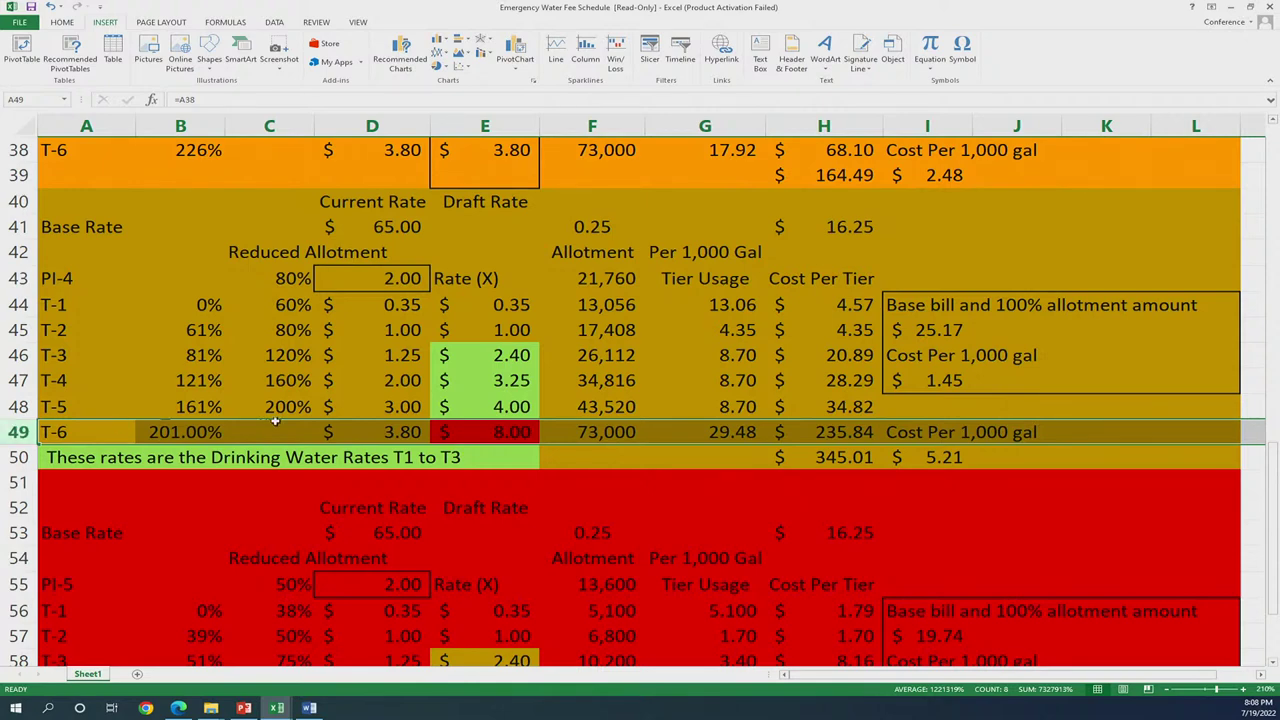
pyautogui.click(520, 406)
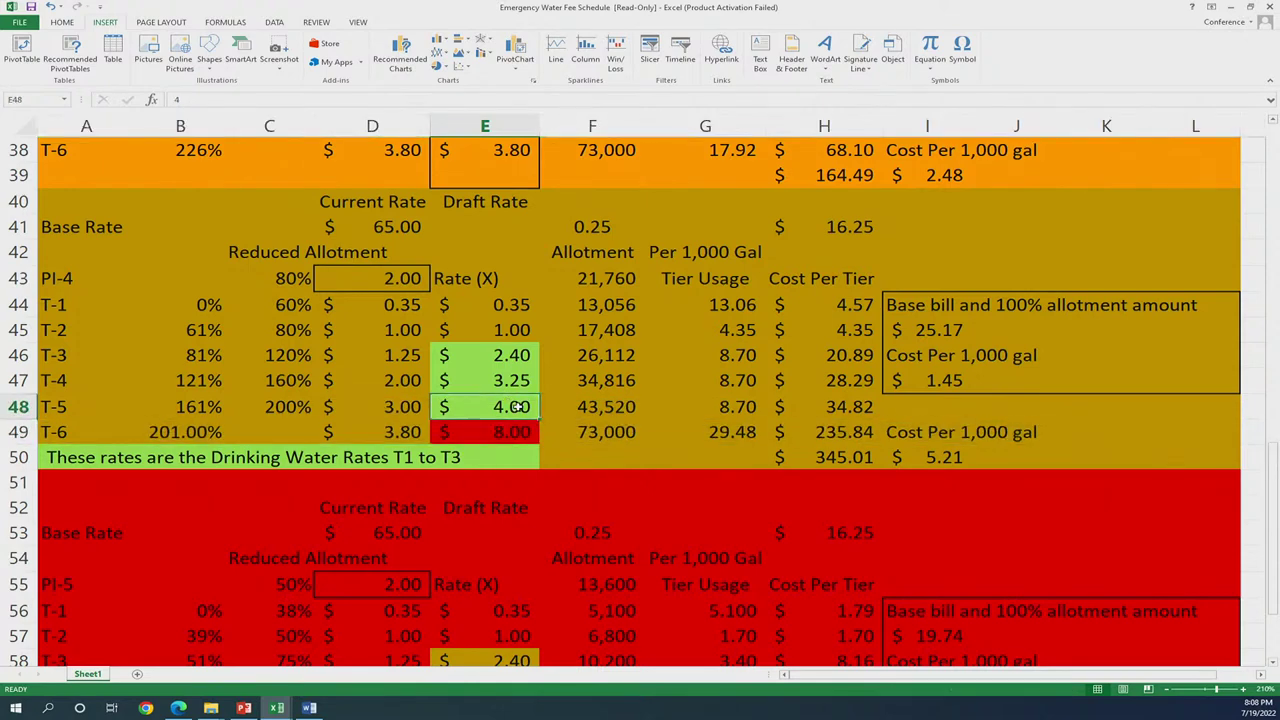
pyautogui.press('Down')
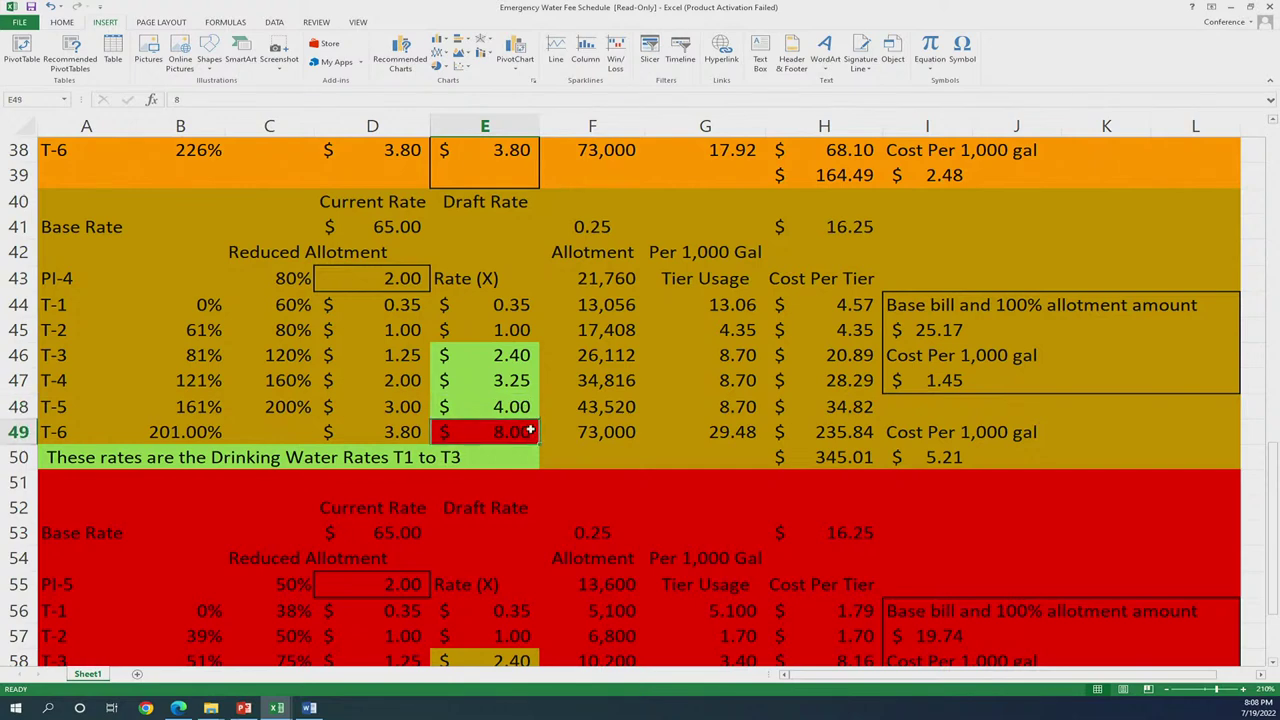
pyautogui.click(530, 410)
pyautogui.click(510, 435)
pyautogui.click(180, 437)
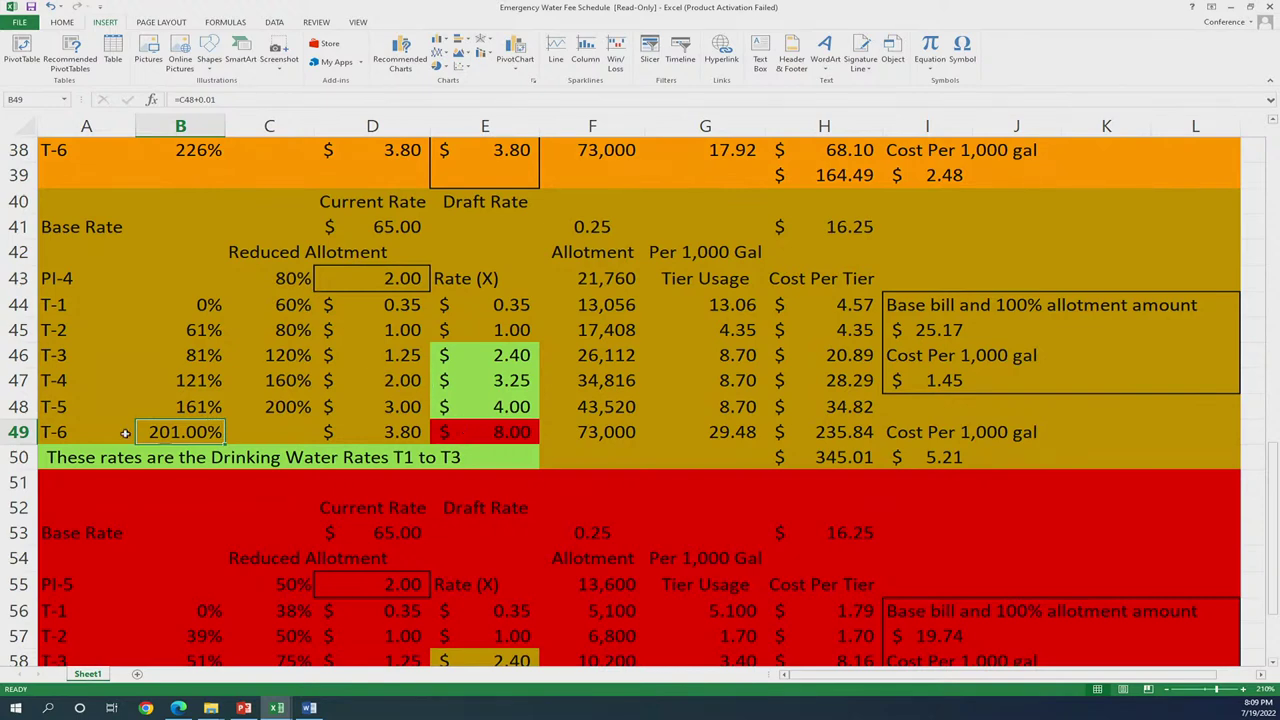
pyautogui.click(507, 430)
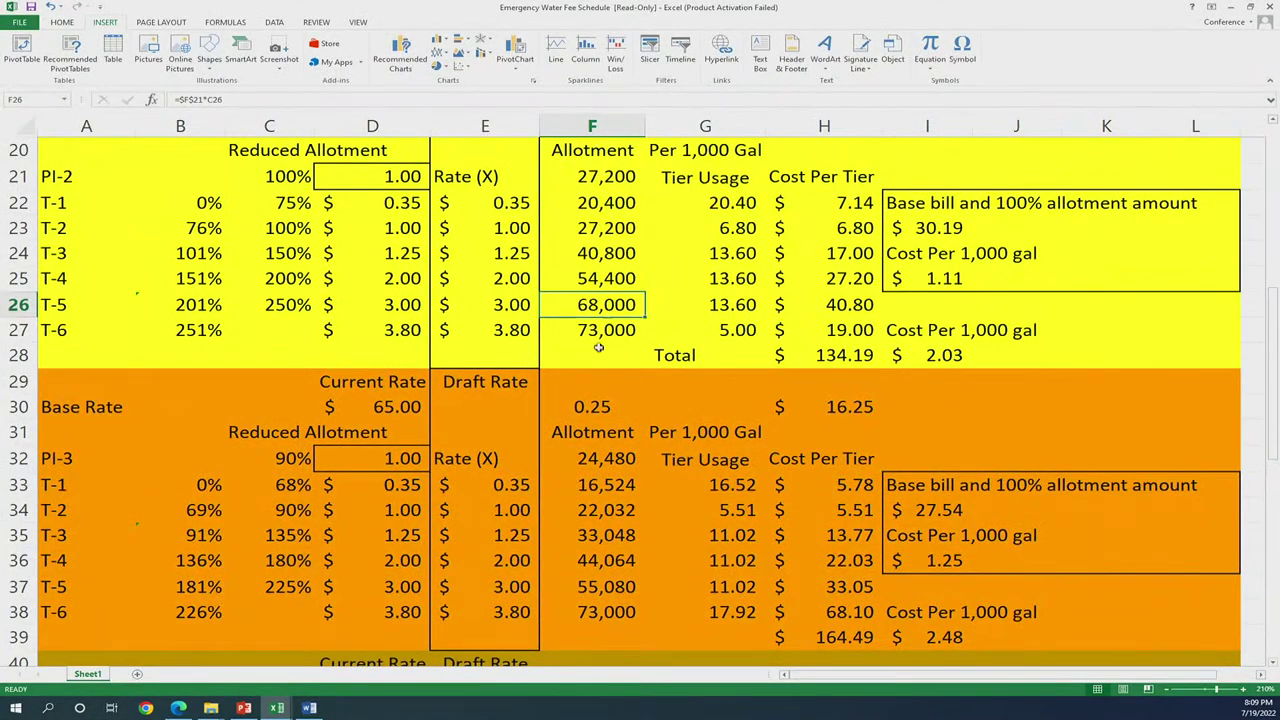
# Examine the PI-4 T-5 allotment, the draft rates for T-3 to T-6, and the PI-5 reduced allotment percentage
pyautogui.scroll(-3, 600, 348)
pyautogui.scroll(-2, 600, 387)
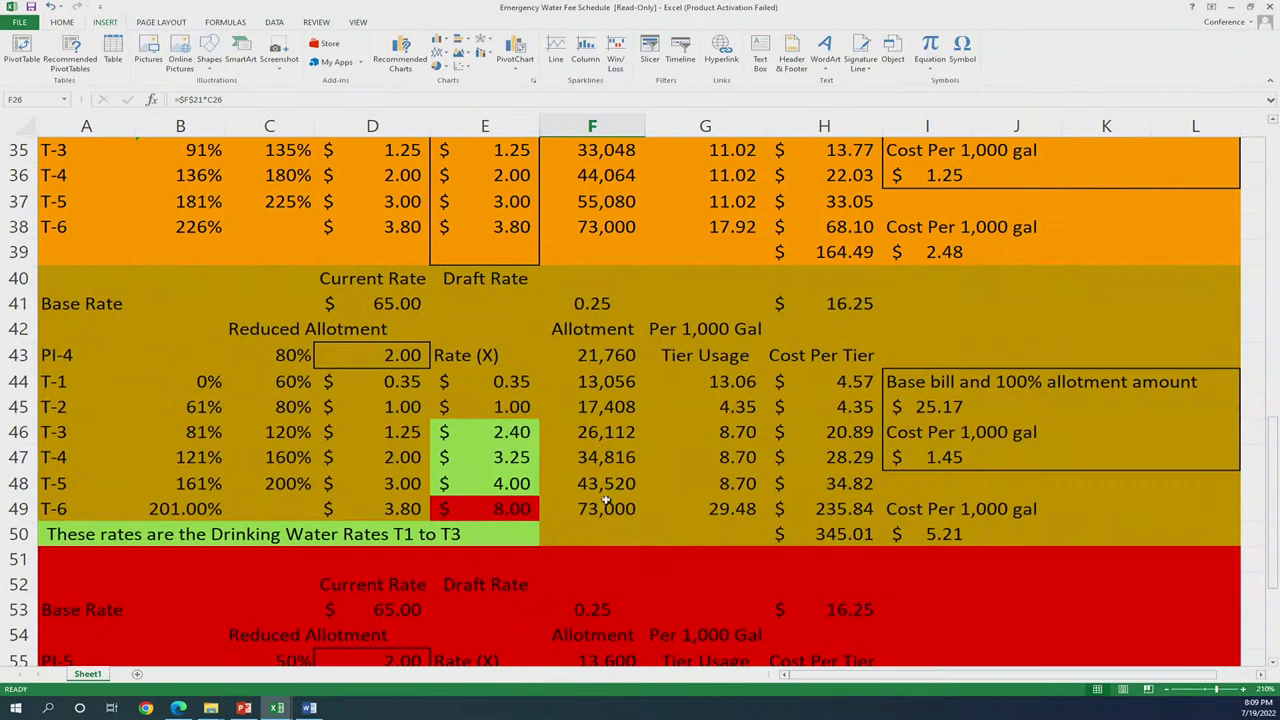
pyautogui.click(606, 485)
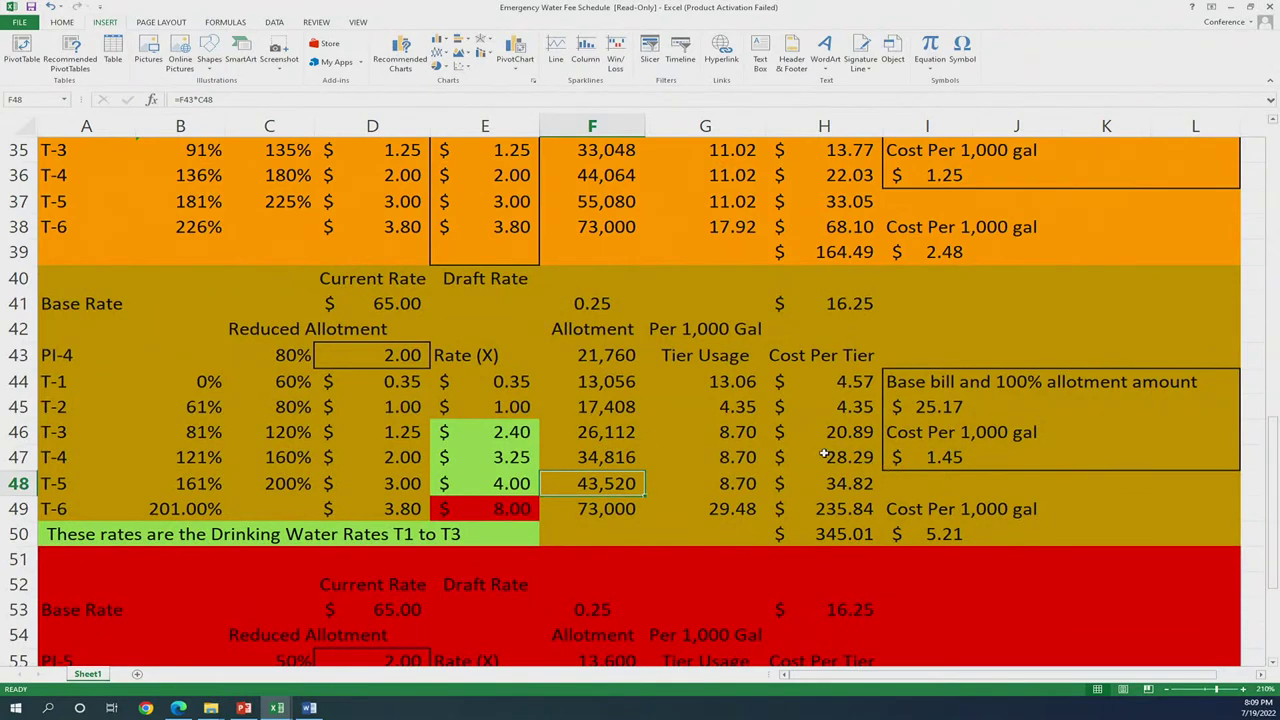
pyautogui.click(502, 430)
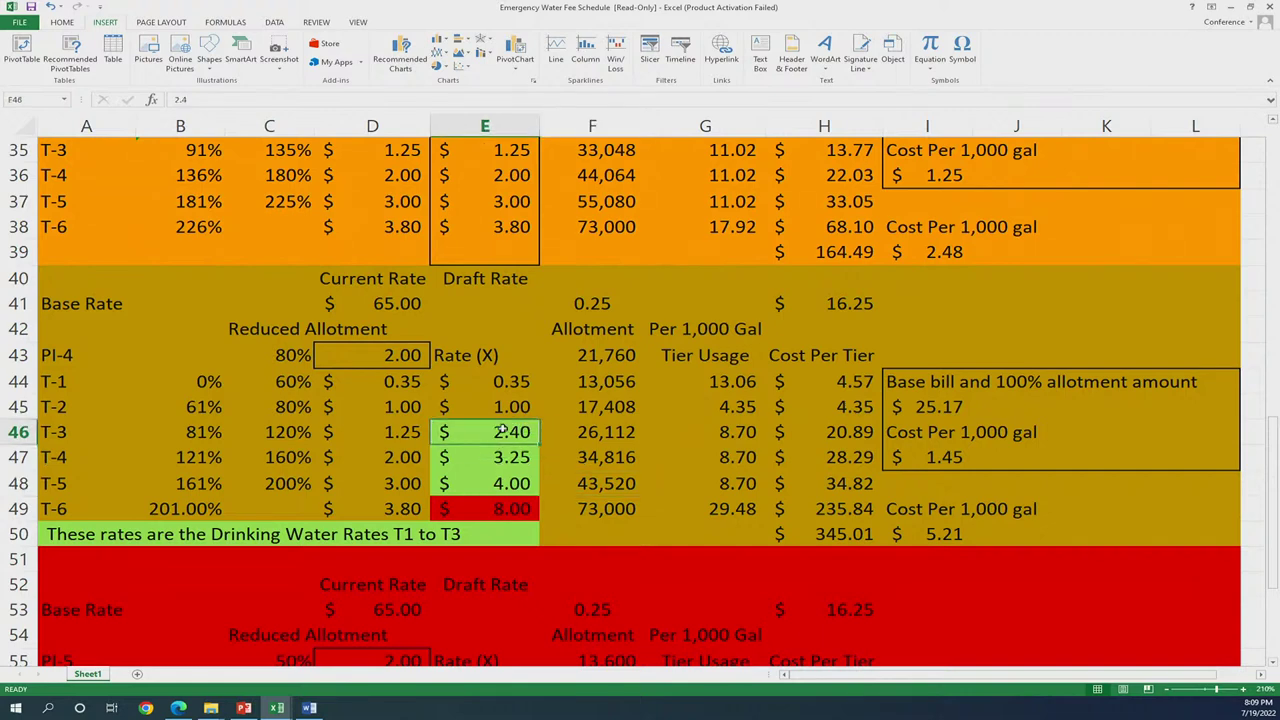
pyautogui.moveTo(502, 430); pyautogui.dragTo(501, 511)
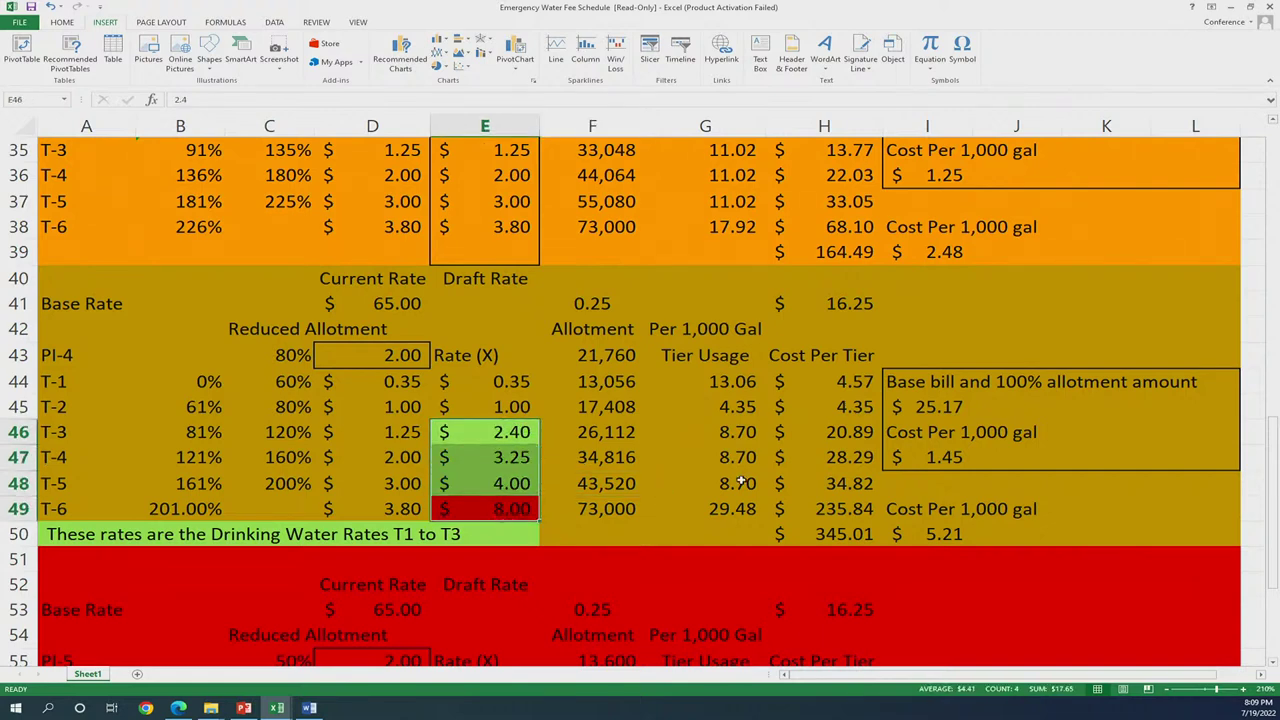
pyautogui.scroll(-1, 450, 520)
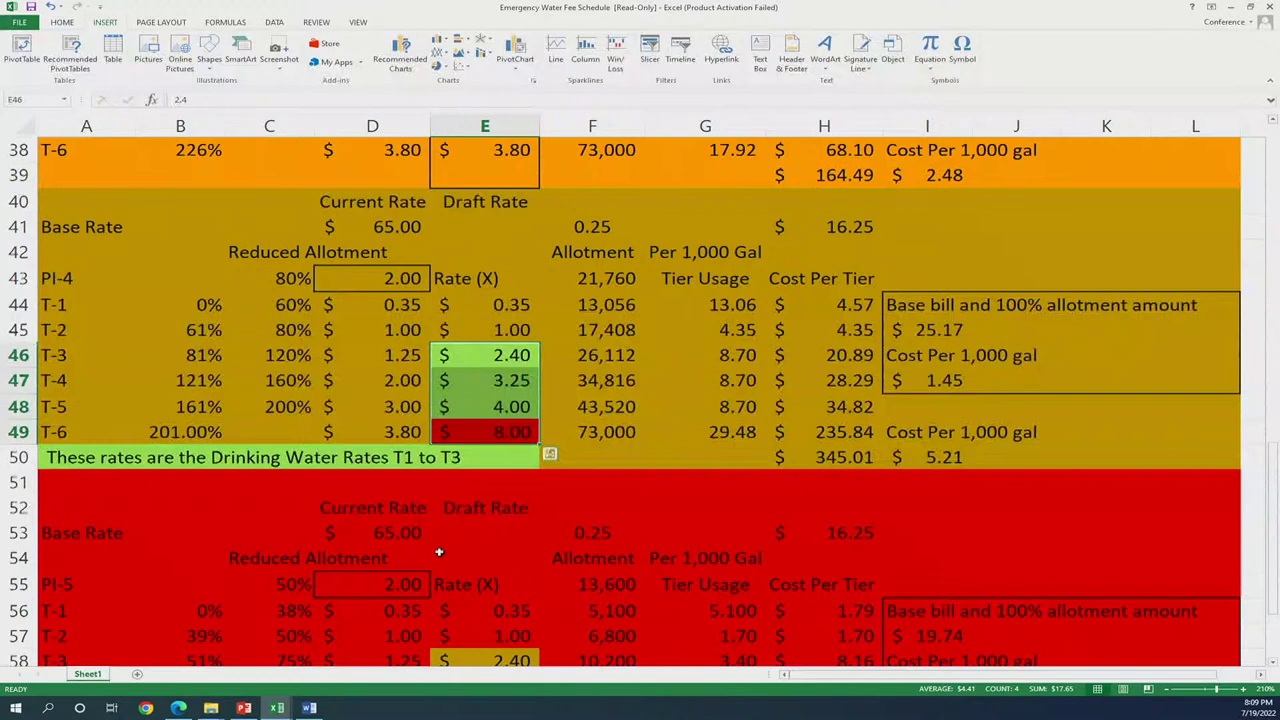
pyautogui.click(296, 588)
pyautogui.scroll(-1, 480, 500)
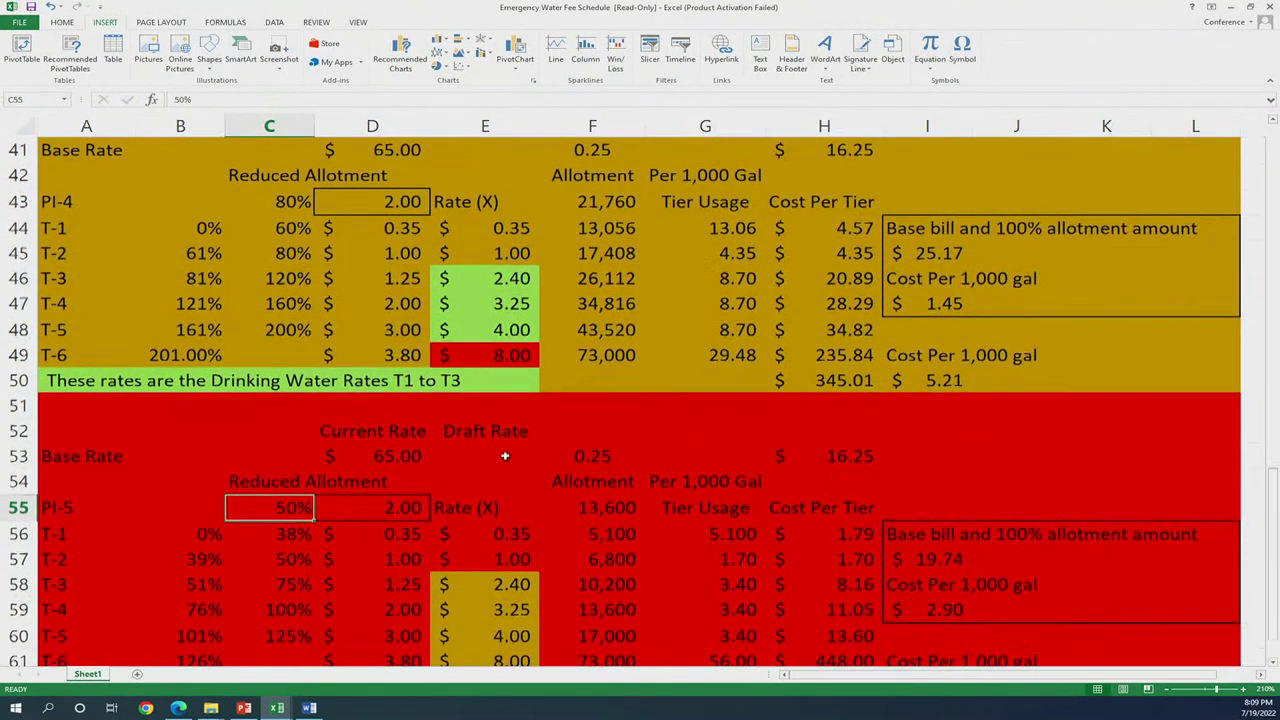
# Examine the PI-4 draft rates, the base bill at 100% allotment, the T-3 to T-5 costs and the T-6 usage
pyautogui.click(530, 276)
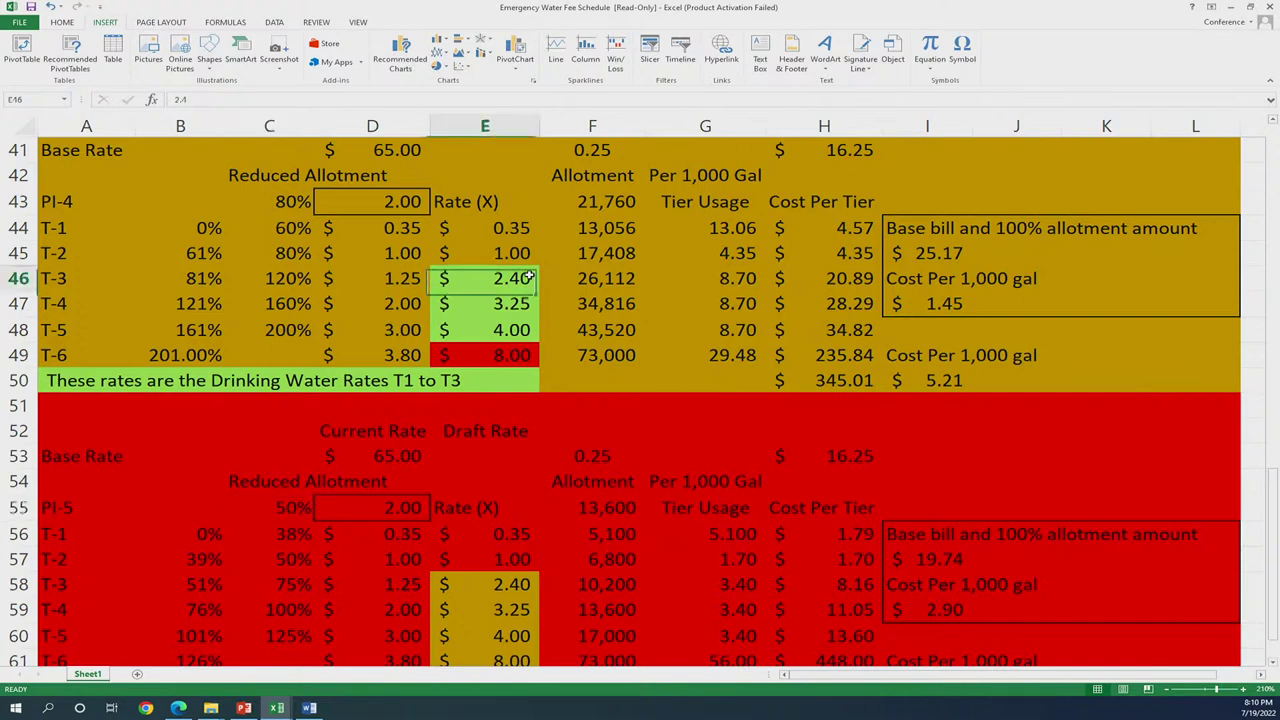
pyautogui.click(525, 230)
pyautogui.moveTo(525, 230); pyautogui.dragTo(525, 258)
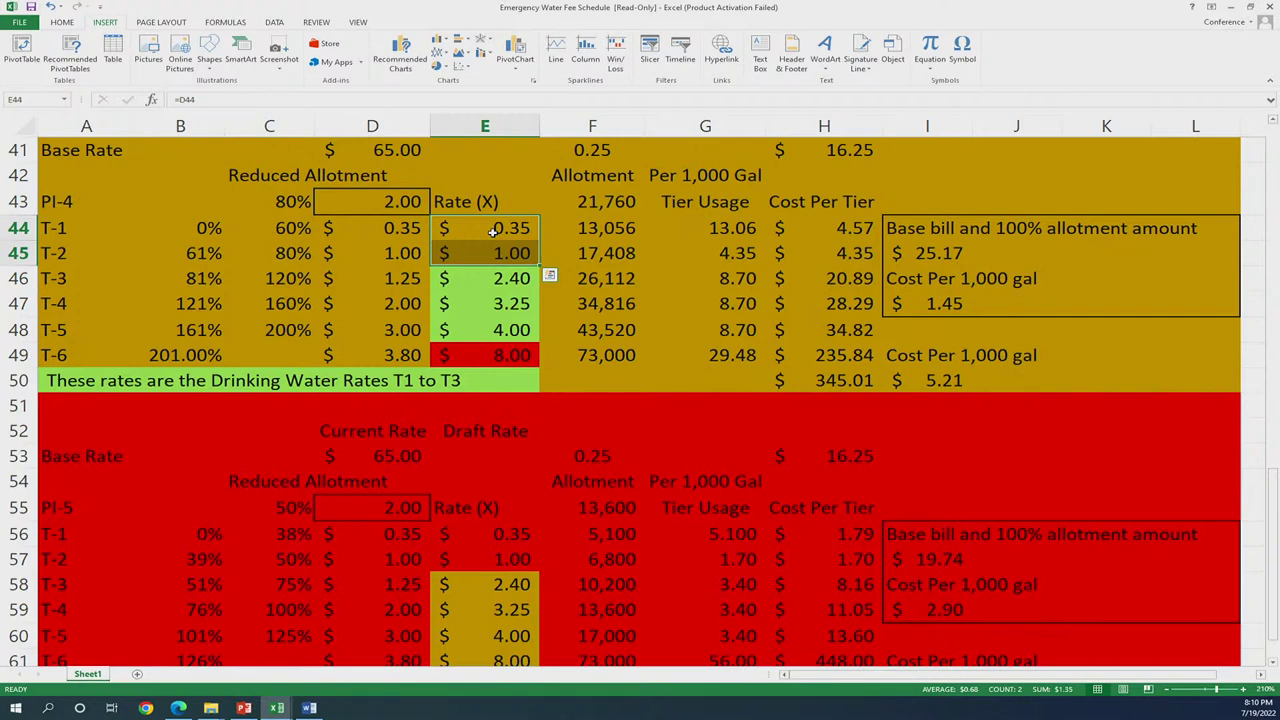
pyautogui.doubleClick(490, 253)
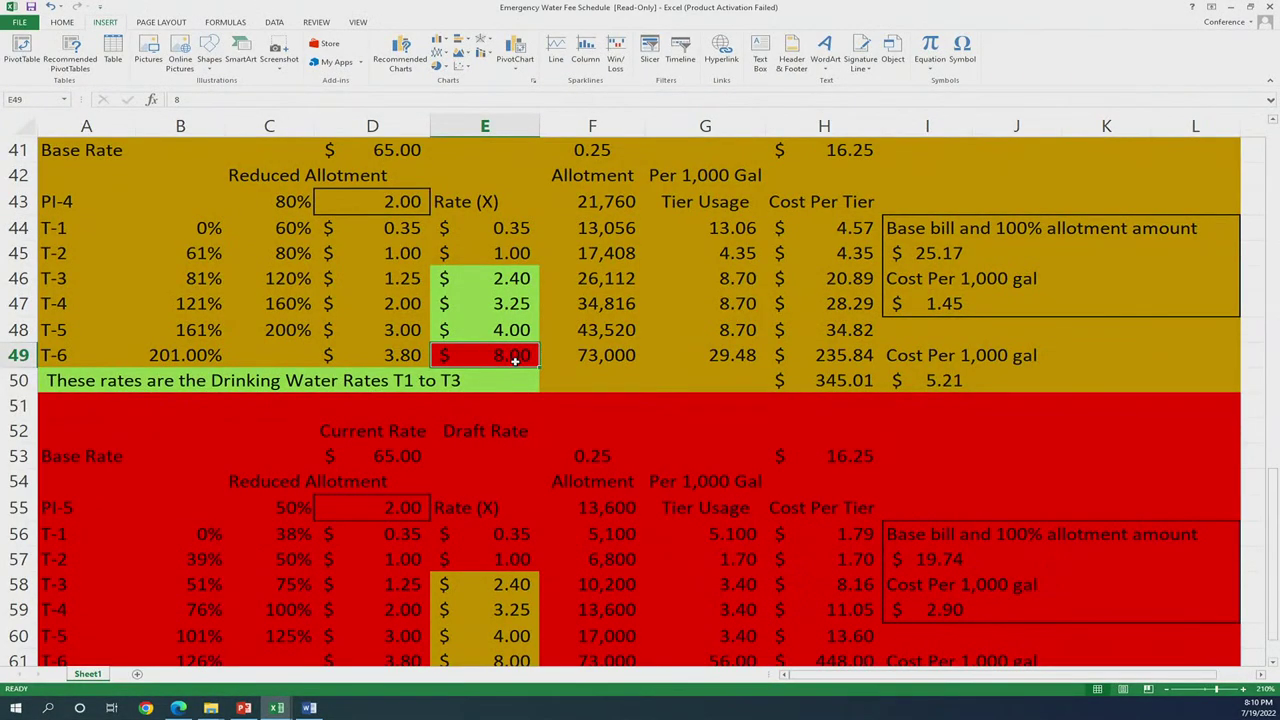
pyautogui.click(952, 257)
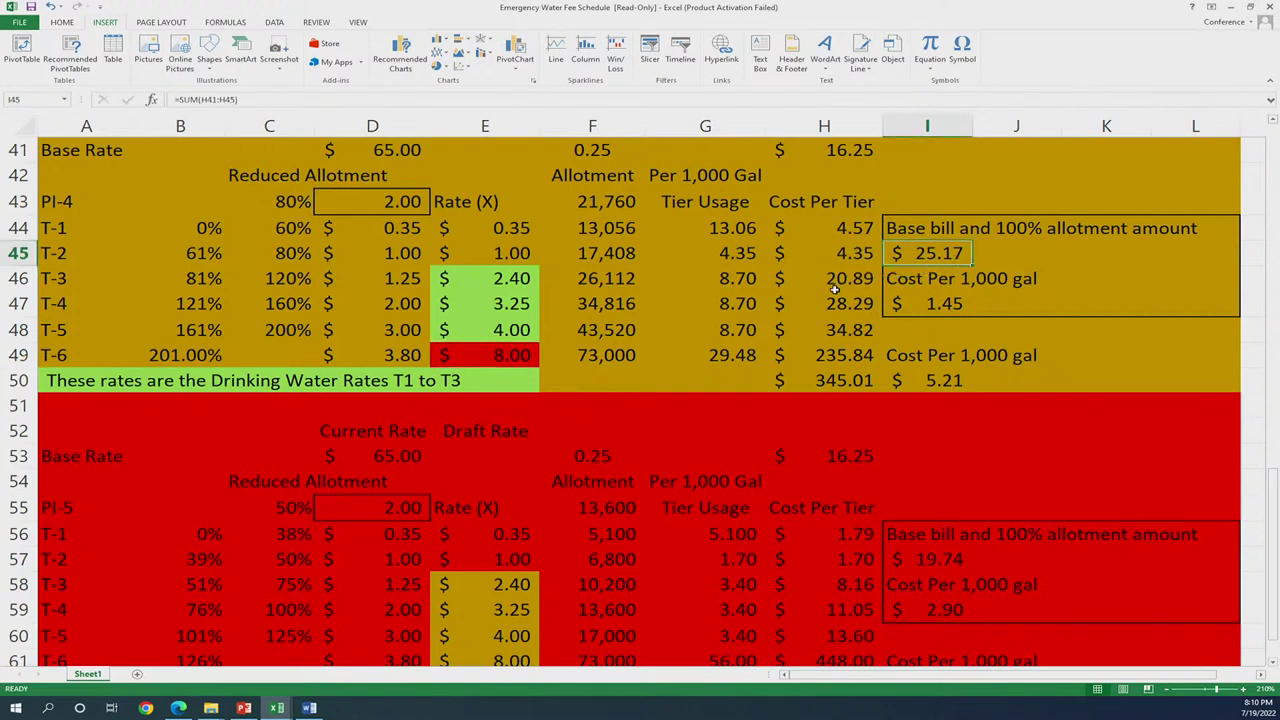
pyautogui.moveTo(838, 285); pyautogui.dragTo(838, 328)
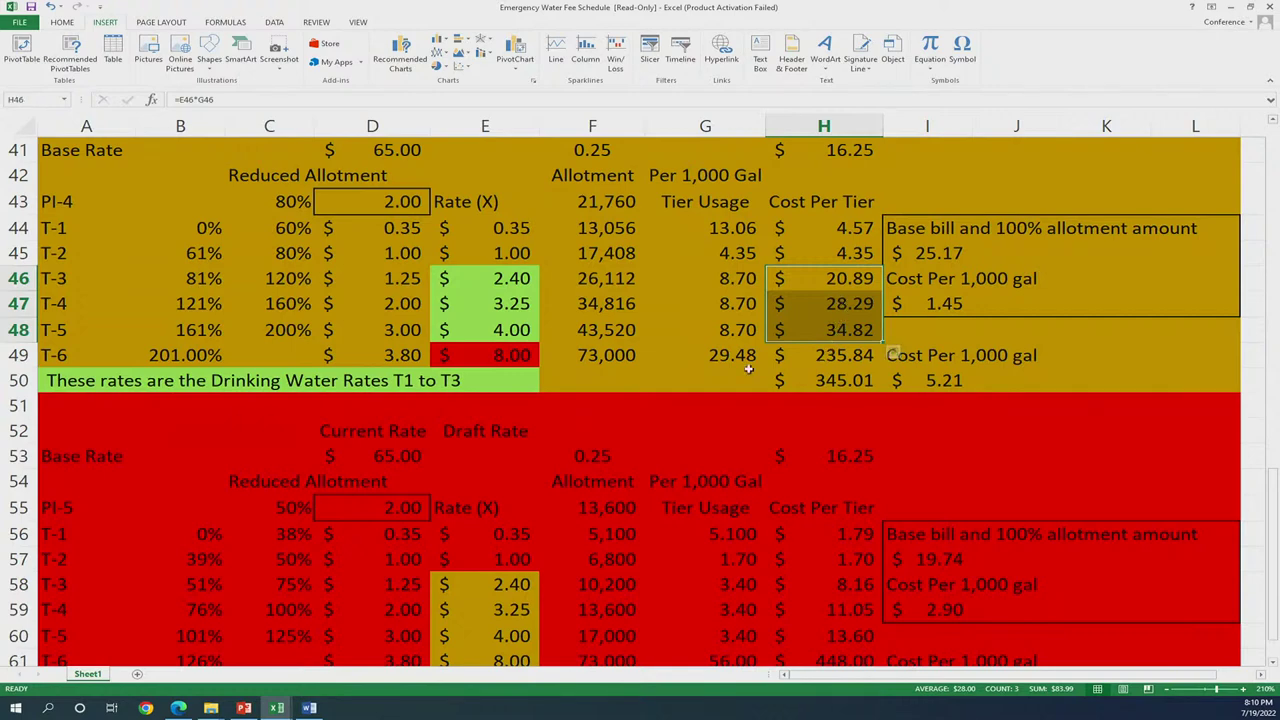
pyautogui.click(584, 356)
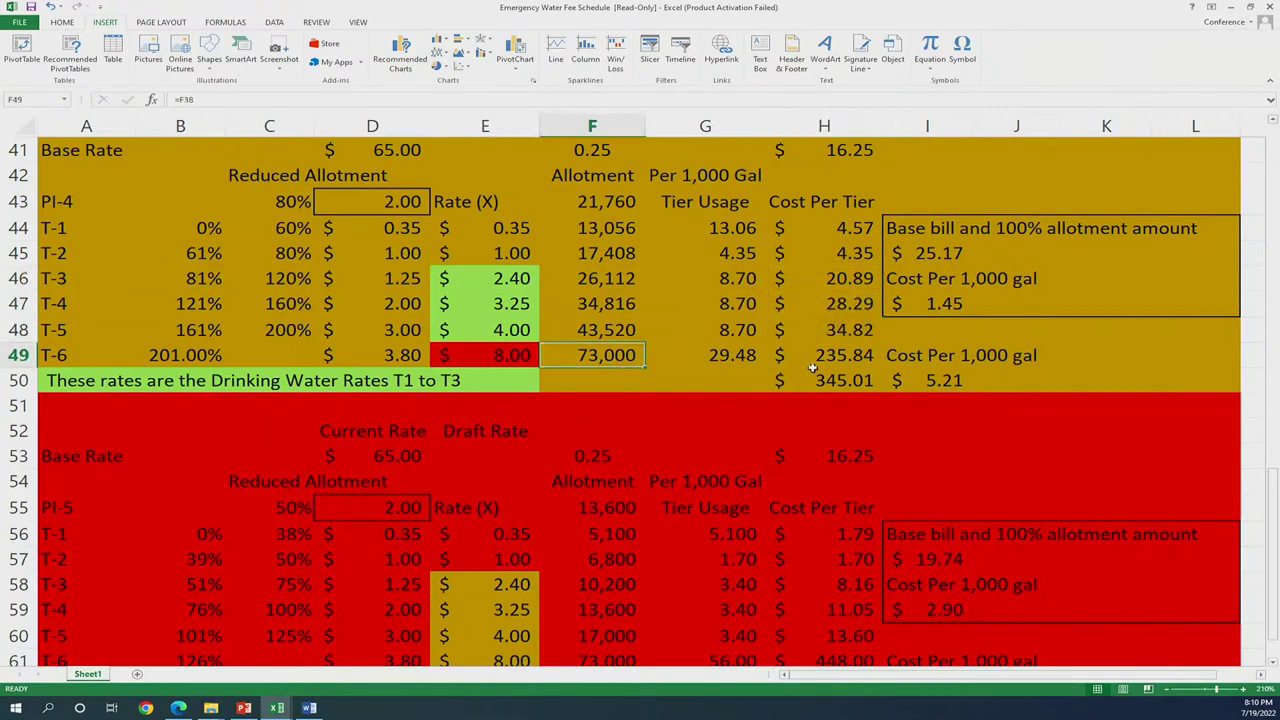
pyautogui.click(713, 360)
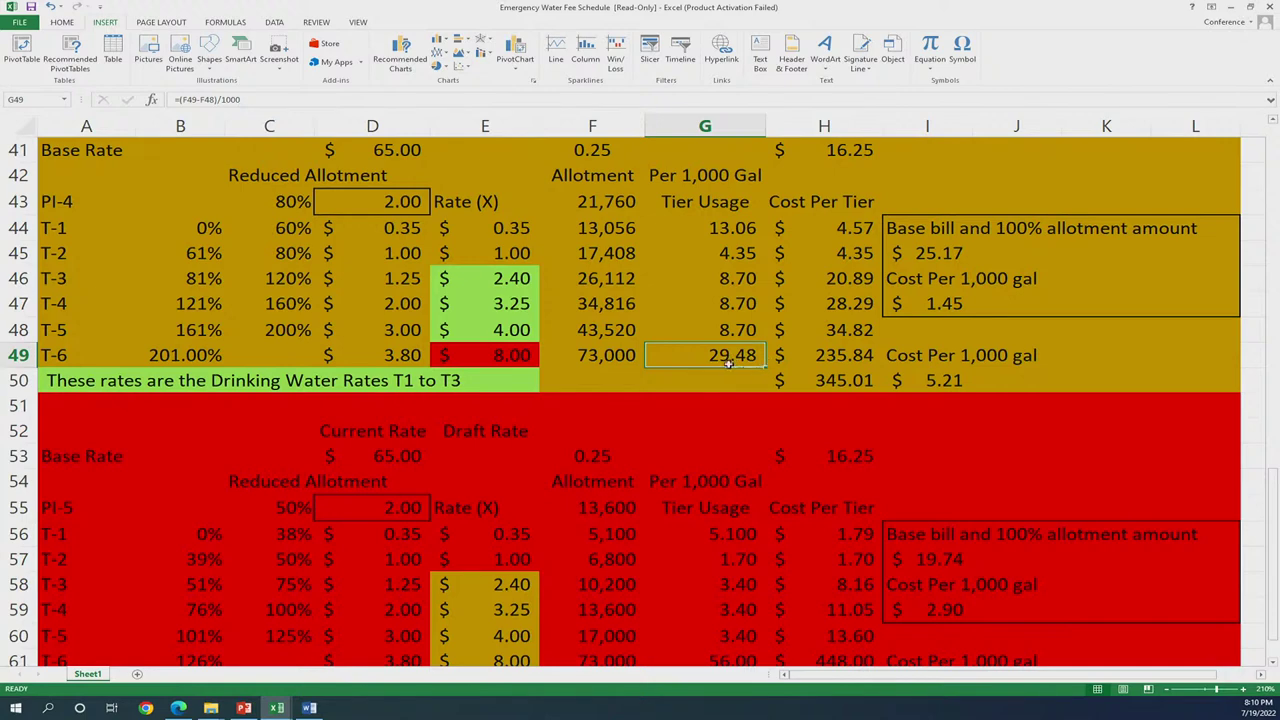
# Set the PI-4 T-6 allotment in F49 to 50000
pyautogui.click(609, 356)
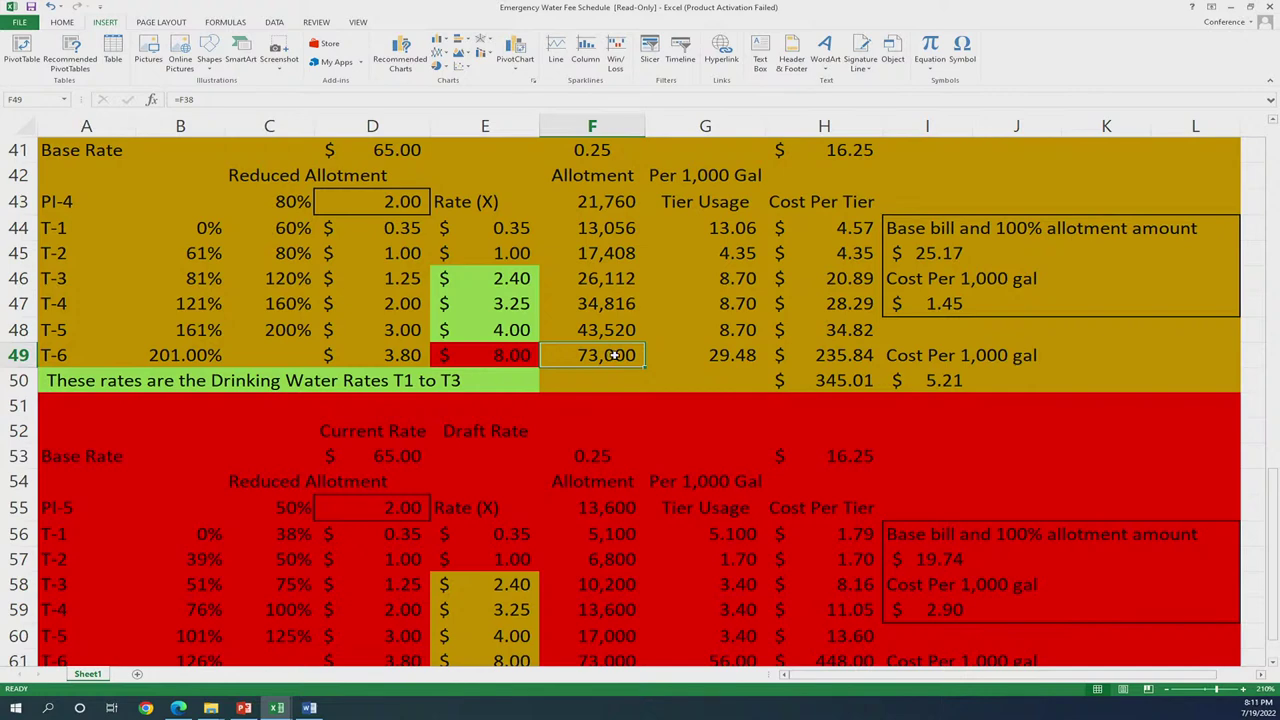
pyautogui.write('50')
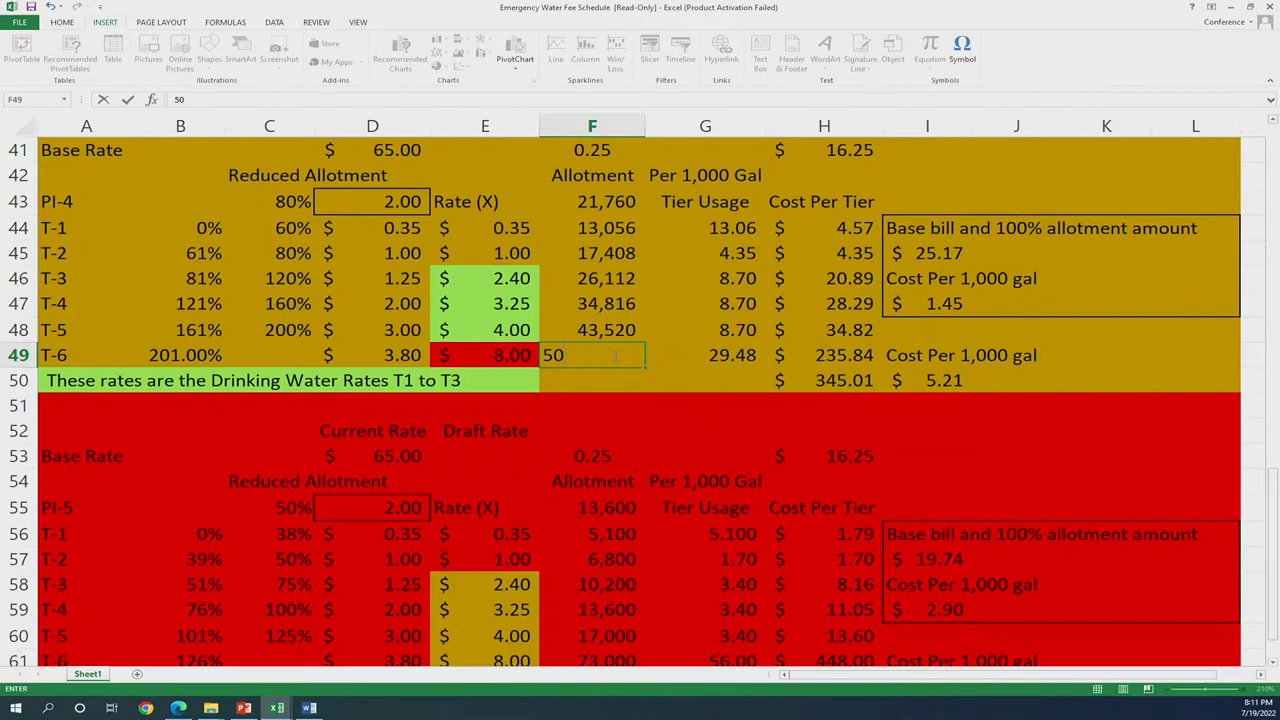
pyautogui.write('000')
pyautogui.press('Return')
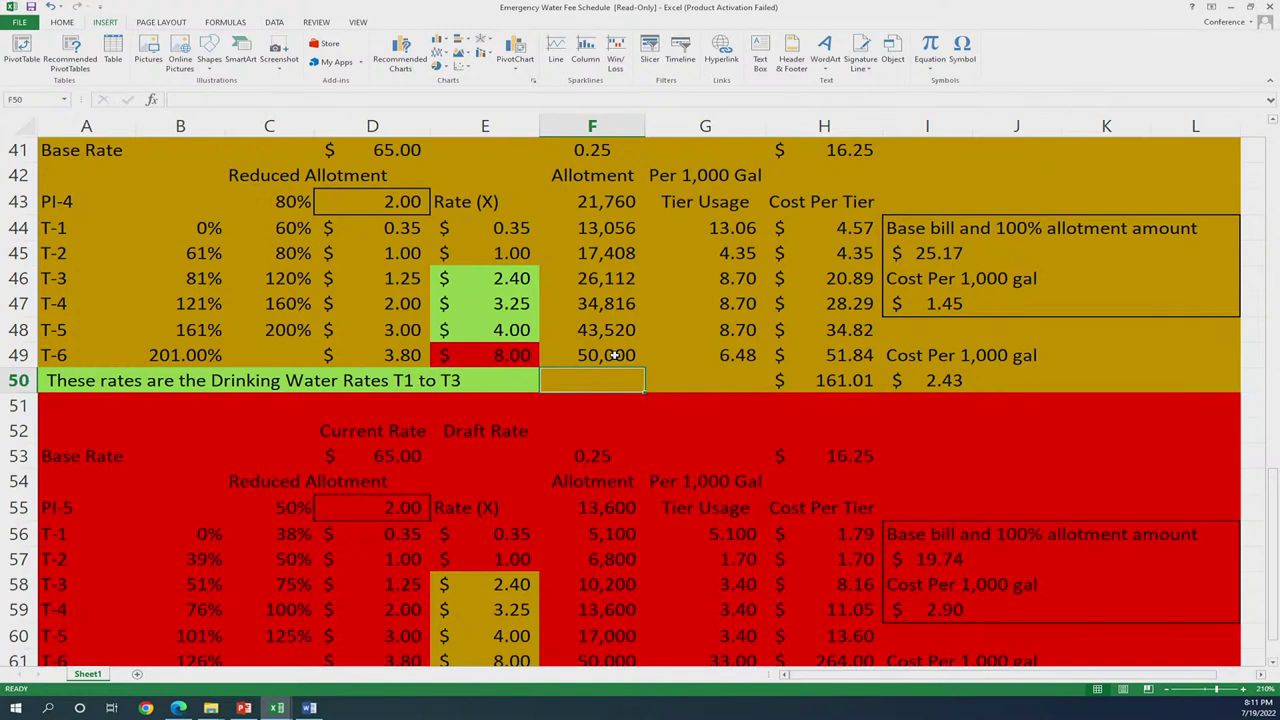
# Set the PI-4 T-6 allotment in F49 to 73000
pyautogui.click(614, 355)
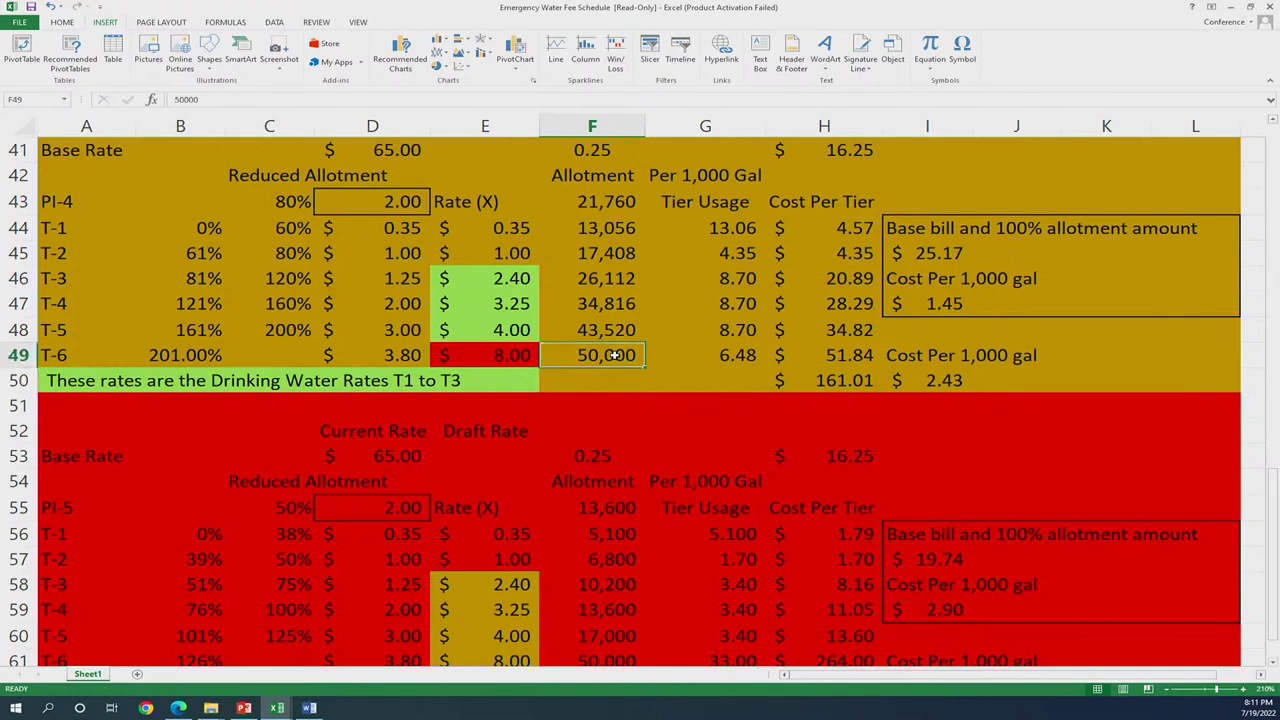
pyautogui.write('73000')
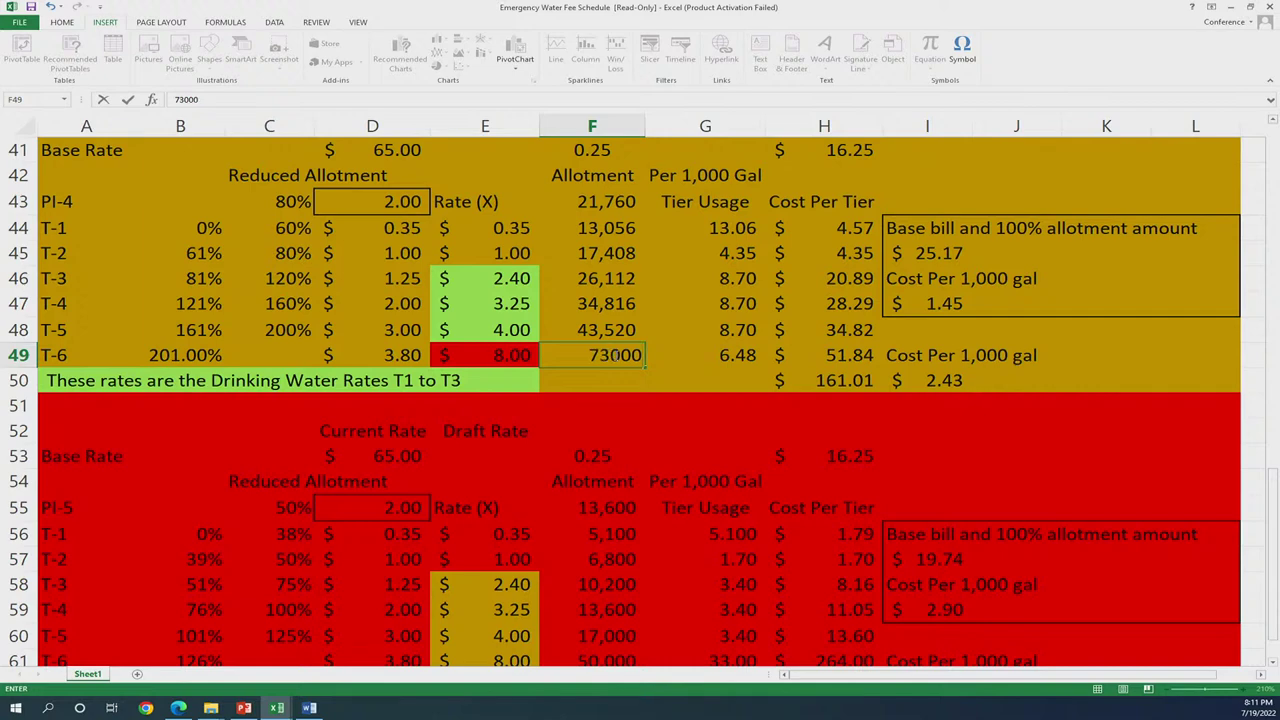
pyautogui.press('Return')
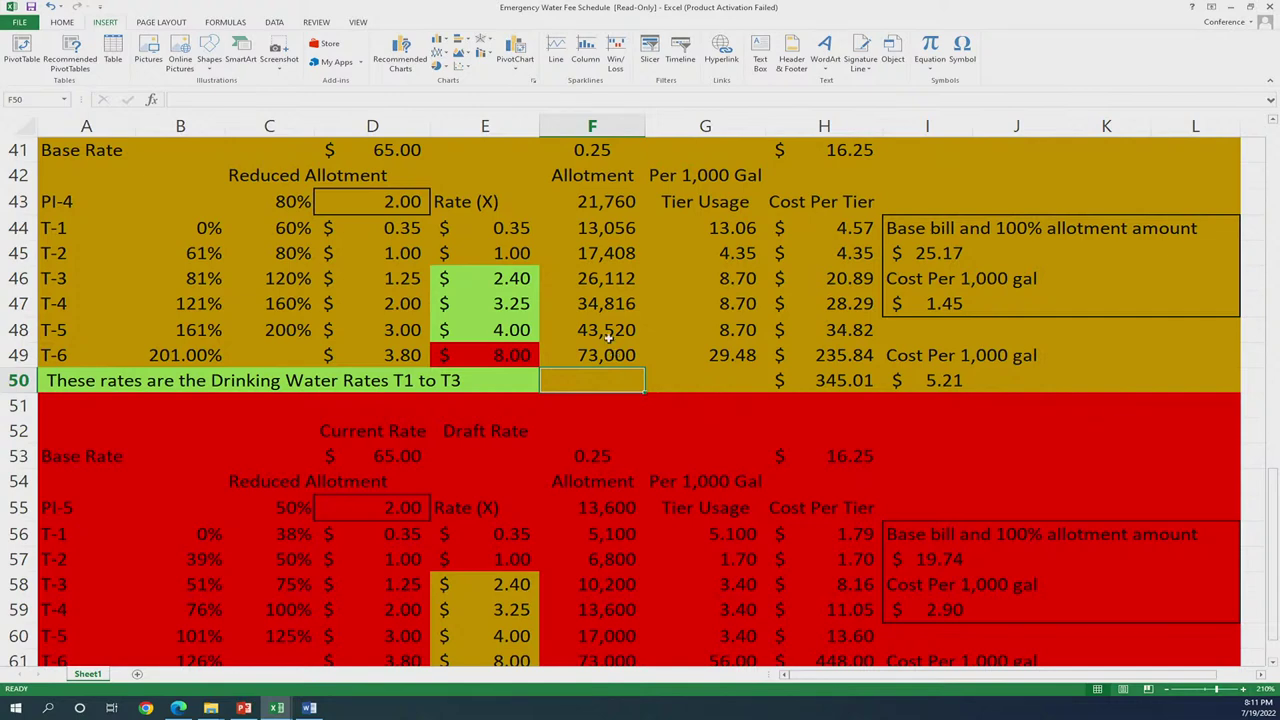
# Compare the PI-4 base allotment with the T-5 and T-6 allotments
pyautogui.click(620, 200)
pyautogui.click(610, 330)
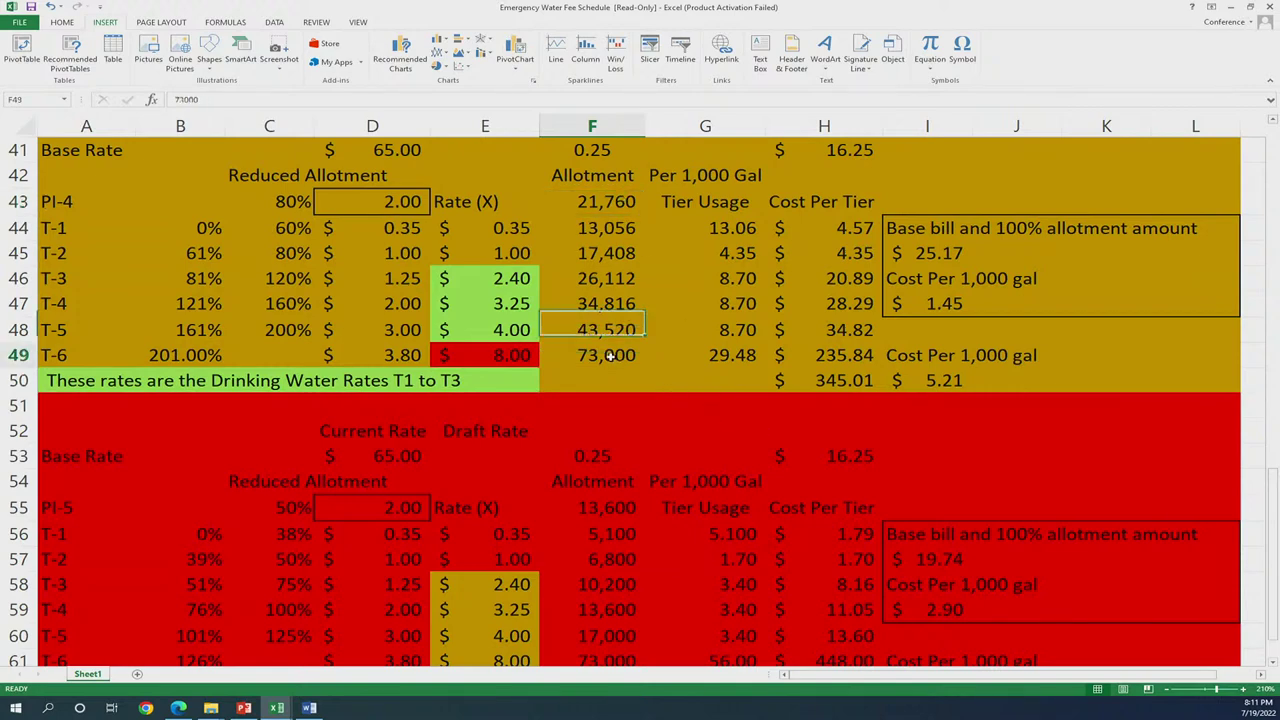
pyautogui.press('Down')
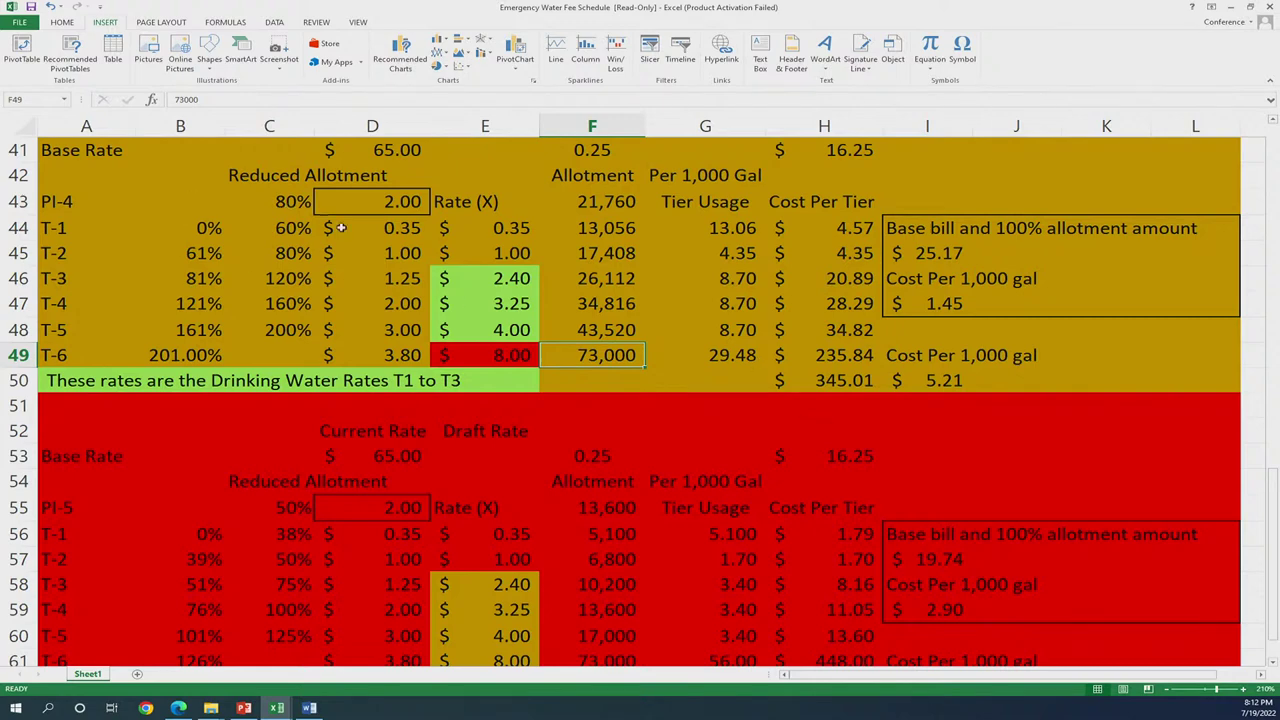
# Increase the height of row 39, just above the PI-4 section
pyautogui.scroll(1, 150, 349)
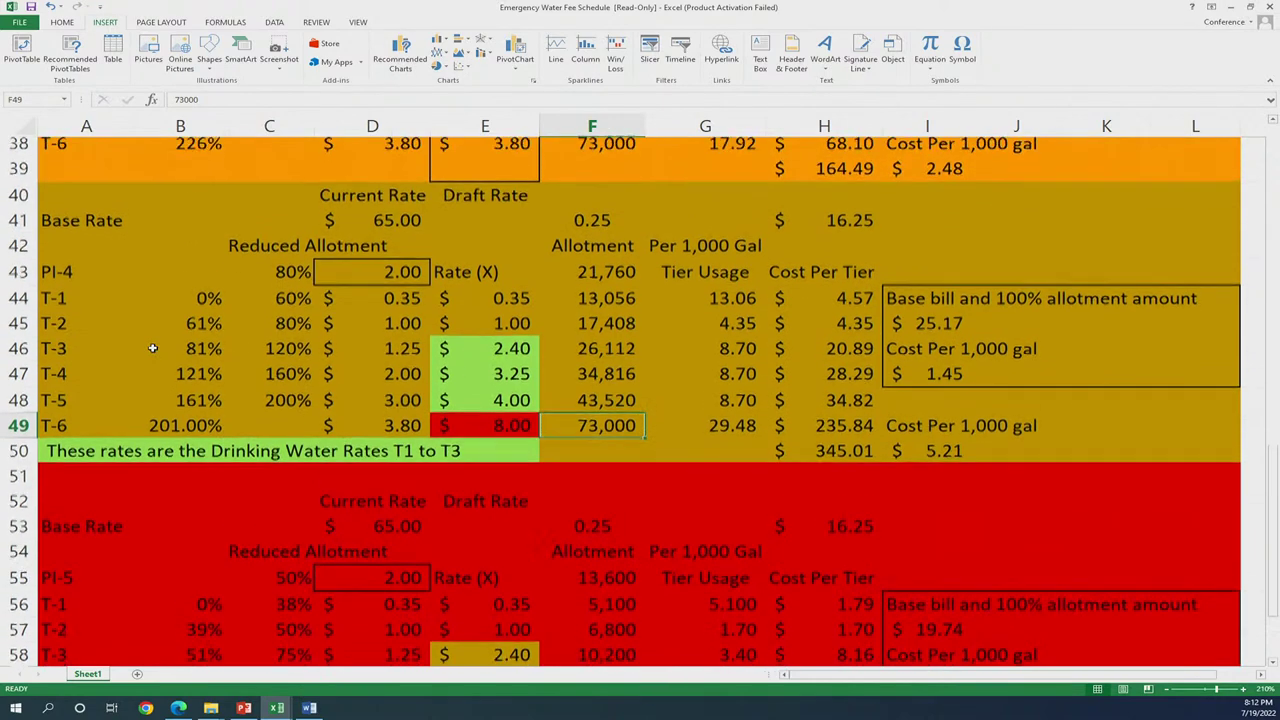
pyautogui.moveTo(18, 188); pyautogui.dragTo(12, 216)
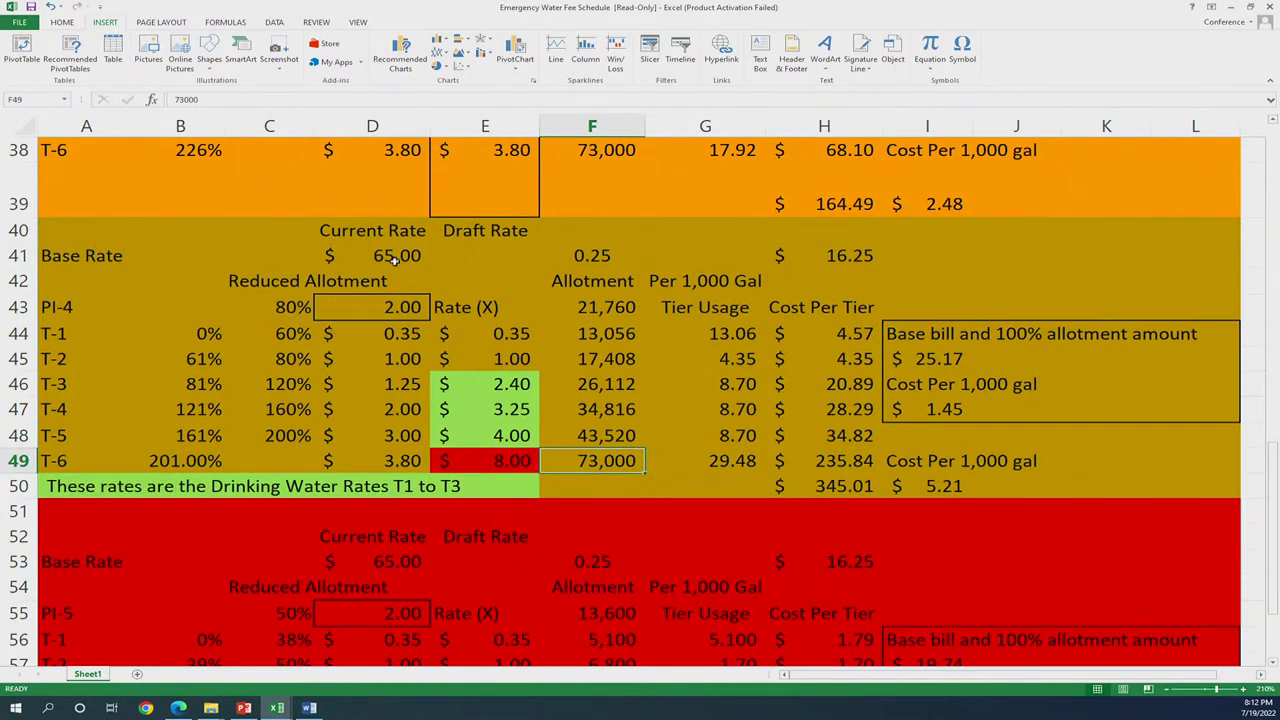
# Examine the PI-4 reduced allotment percentage and the PI-4 draft rate for T-6
pyautogui.click(282, 310)
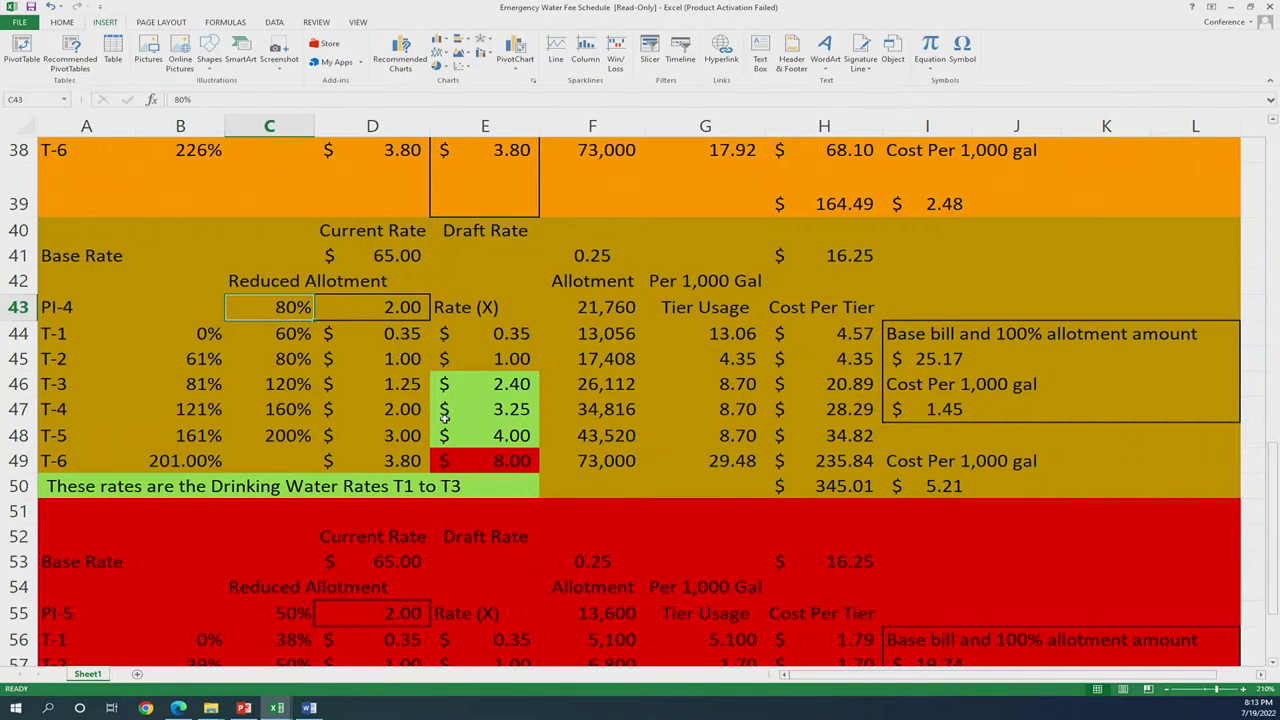
pyautogui.click(461, 461)
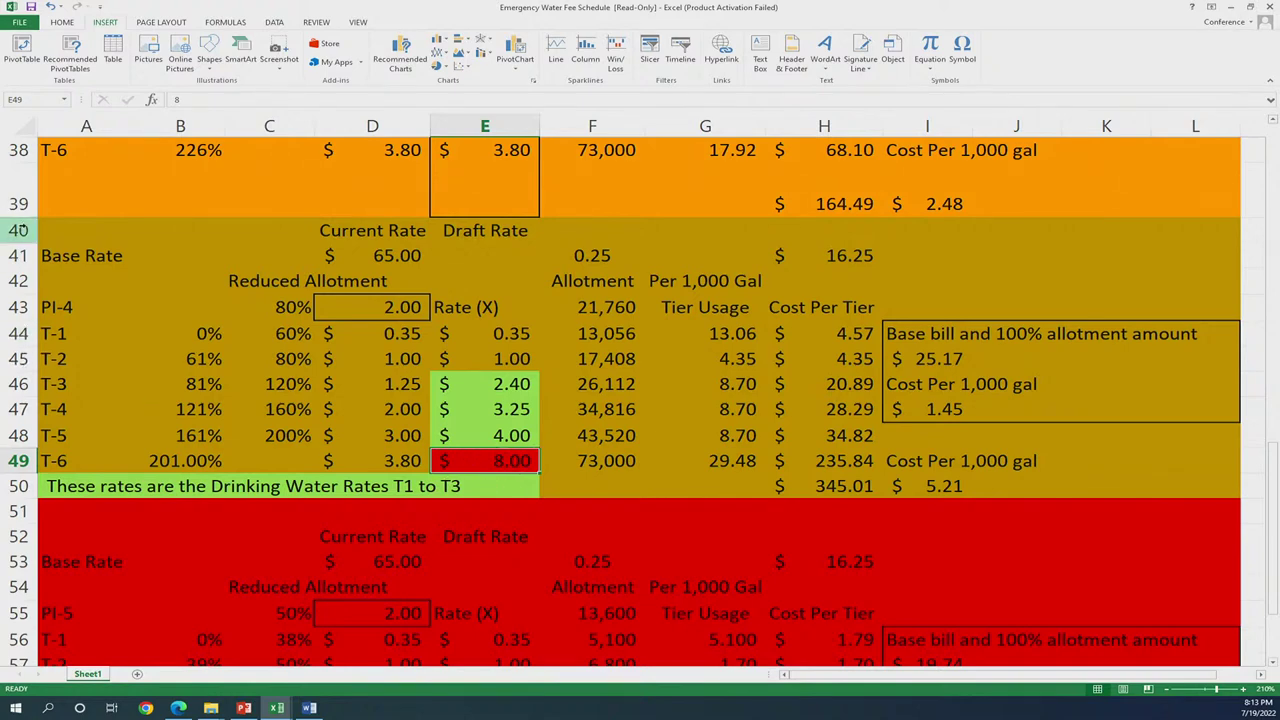
# Fill cells A40:D49 of the PI-4 section with standard red
pyautogui.moveTo(18, 230); pyautogui.dragTo(10, 410)
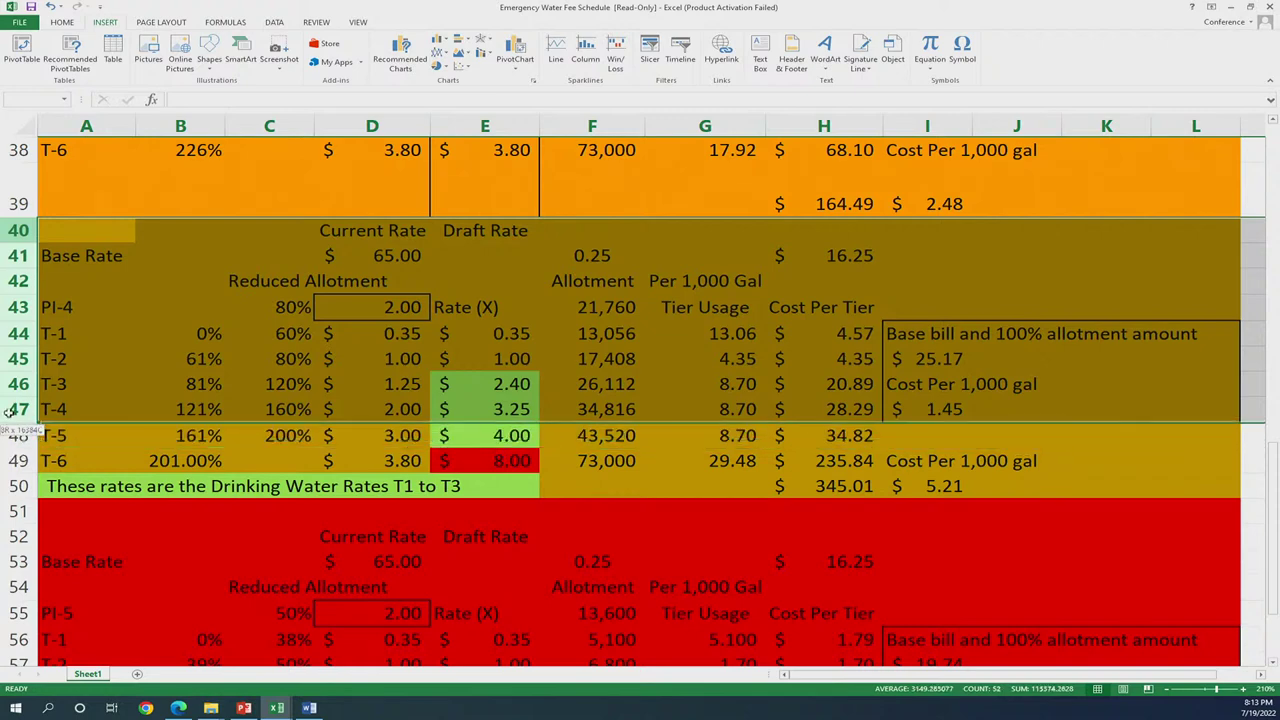
pyautogui.moveTo(400, 461); pyautogui.dragTo(70, 222)
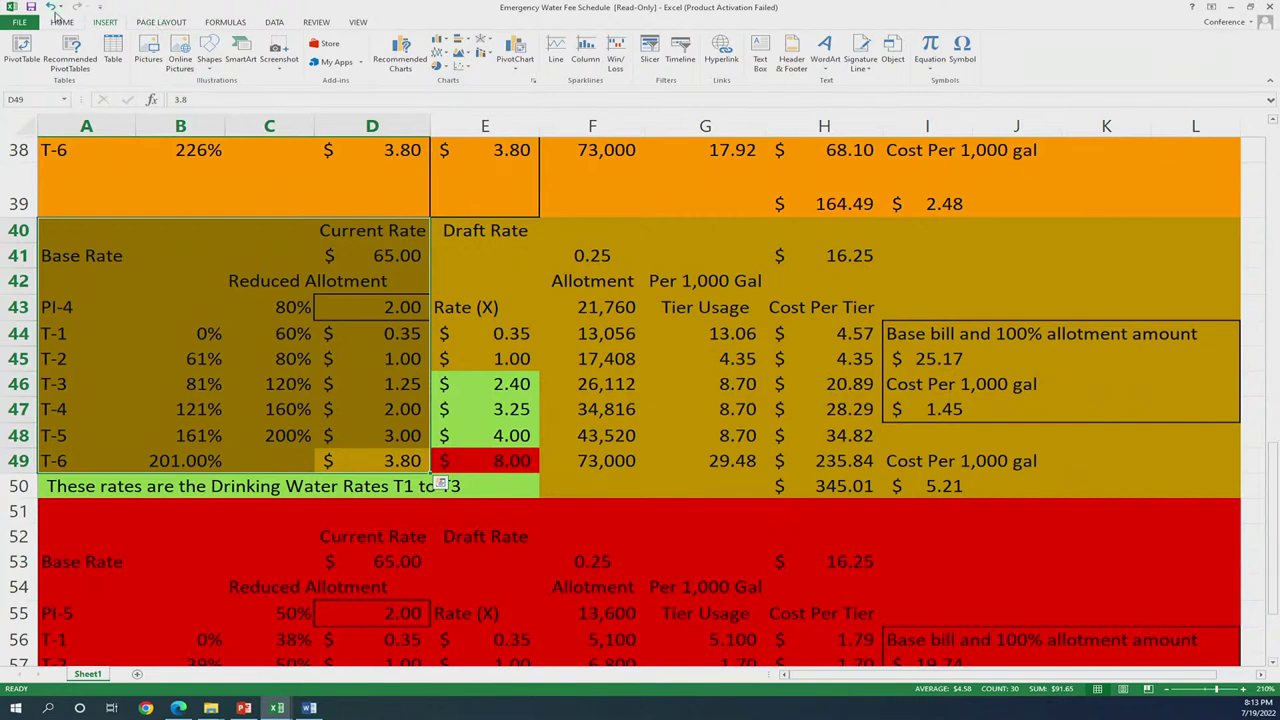
pyautogui.click(61, 24)
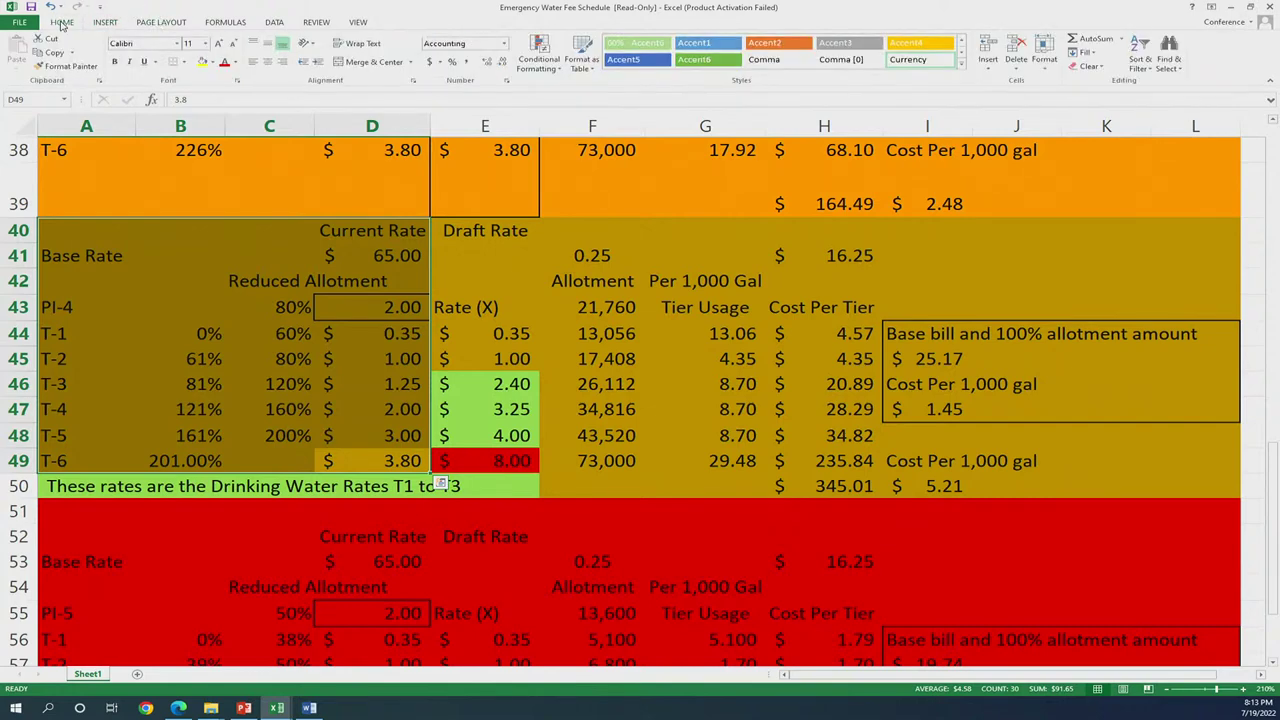
pyautogui.click(210, 62)
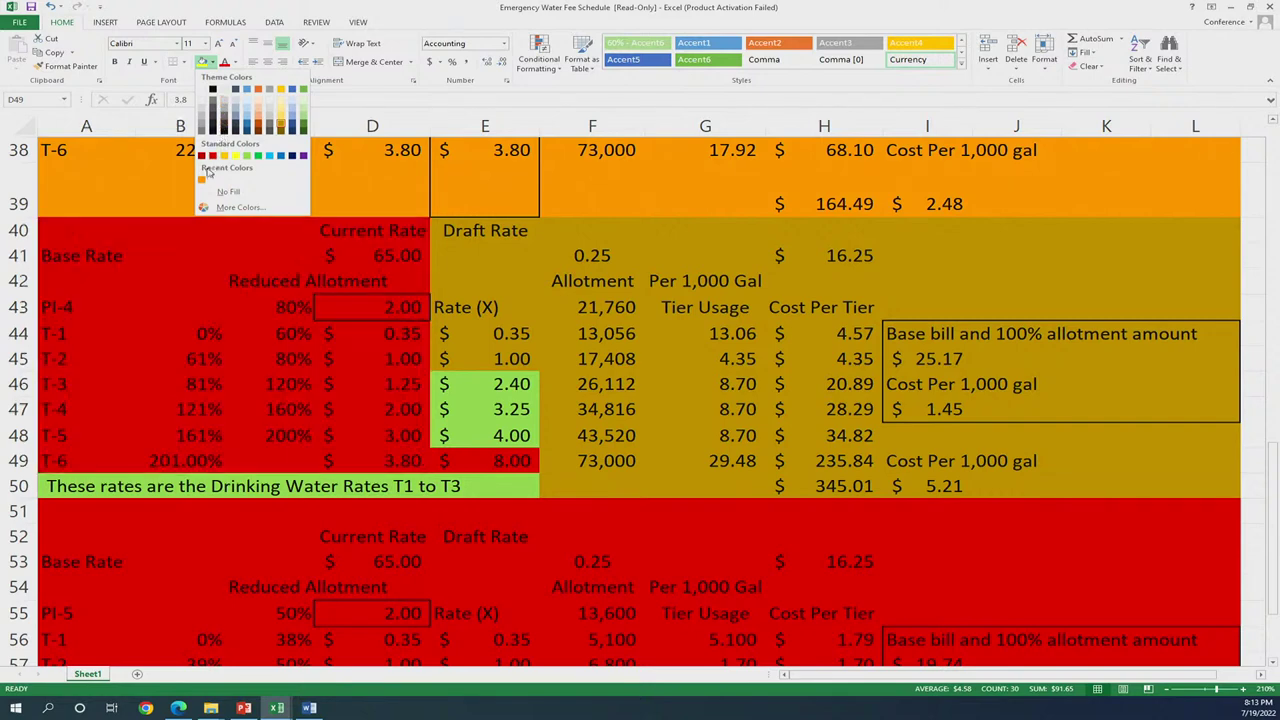
pyautogui.click(213, 156)
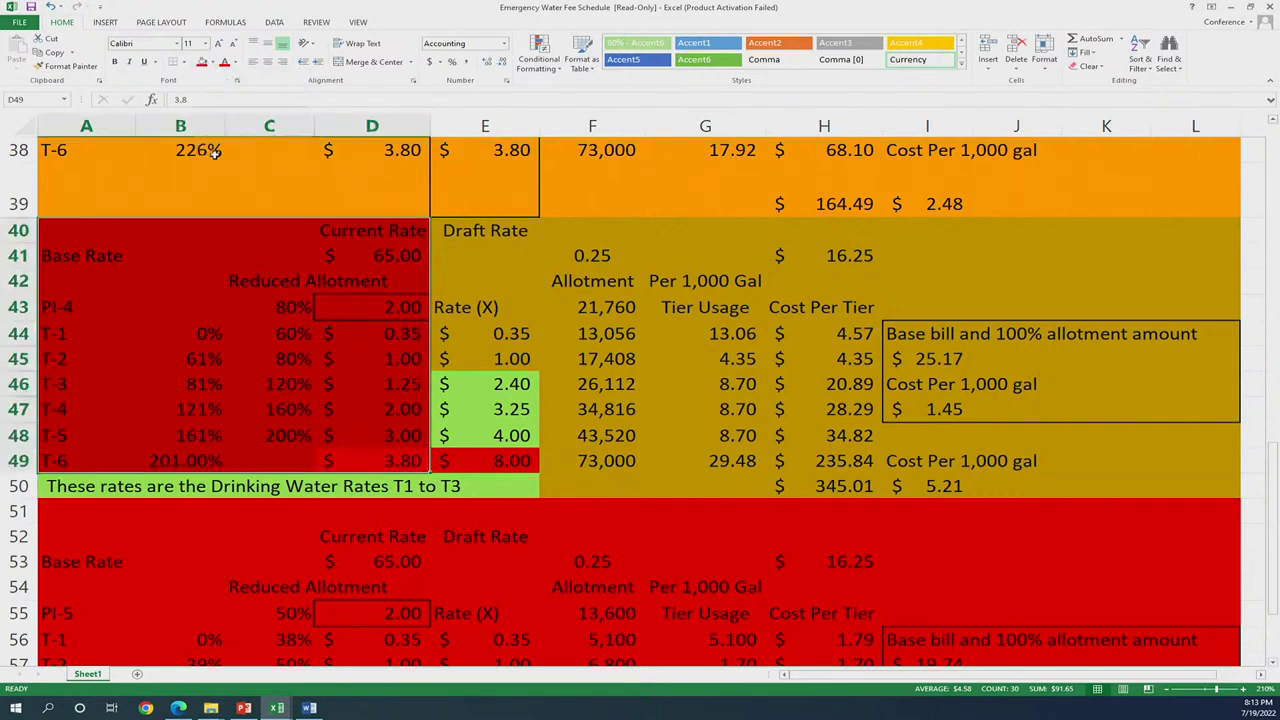
# Apply the same red fill to PI-4 cells E40:E45 and the block F40:L50, leaving the green cells as they are
pyautogui.click(453, 230)
pyautogui.hotkey('shift', 'Down')
pyautogui.hotkey('shift', 'Down')
pyautogui.hotkey('shift', 'Down')
pyautogui.hotkey('shift', 'Down')
pyautogui.hotkey('shift', 'Down')
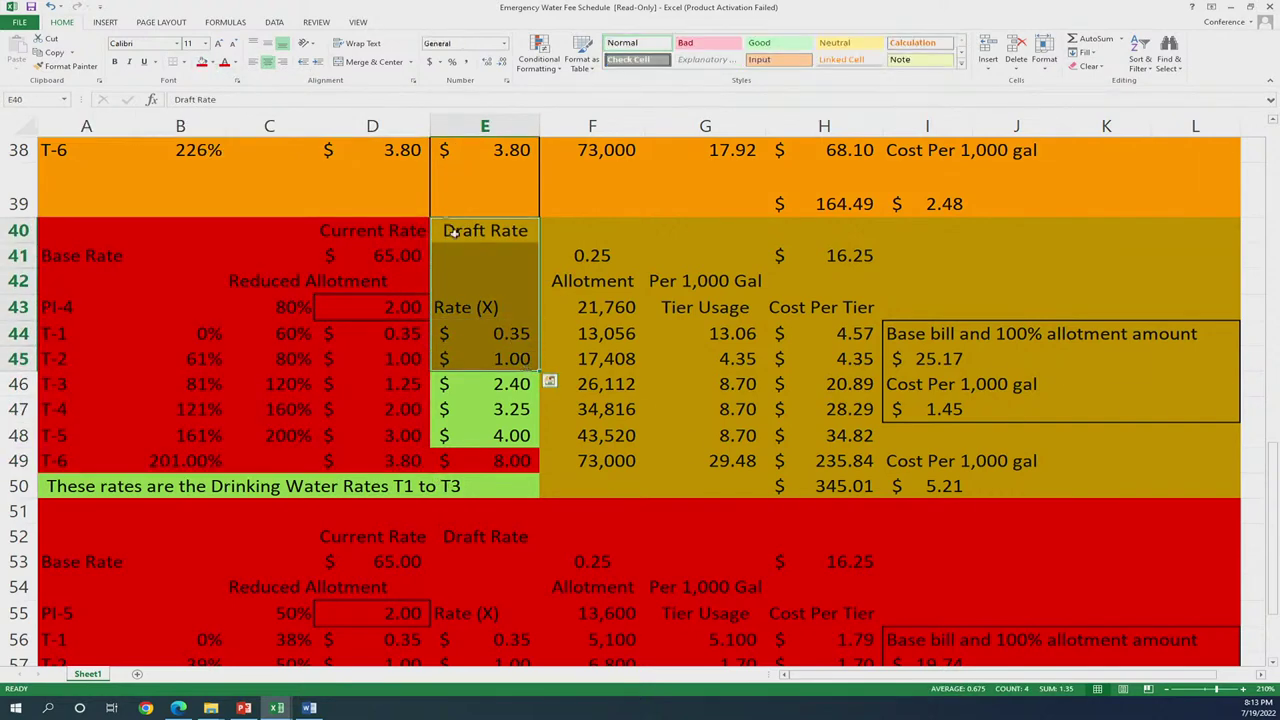
pyautogui.click(203, 64)
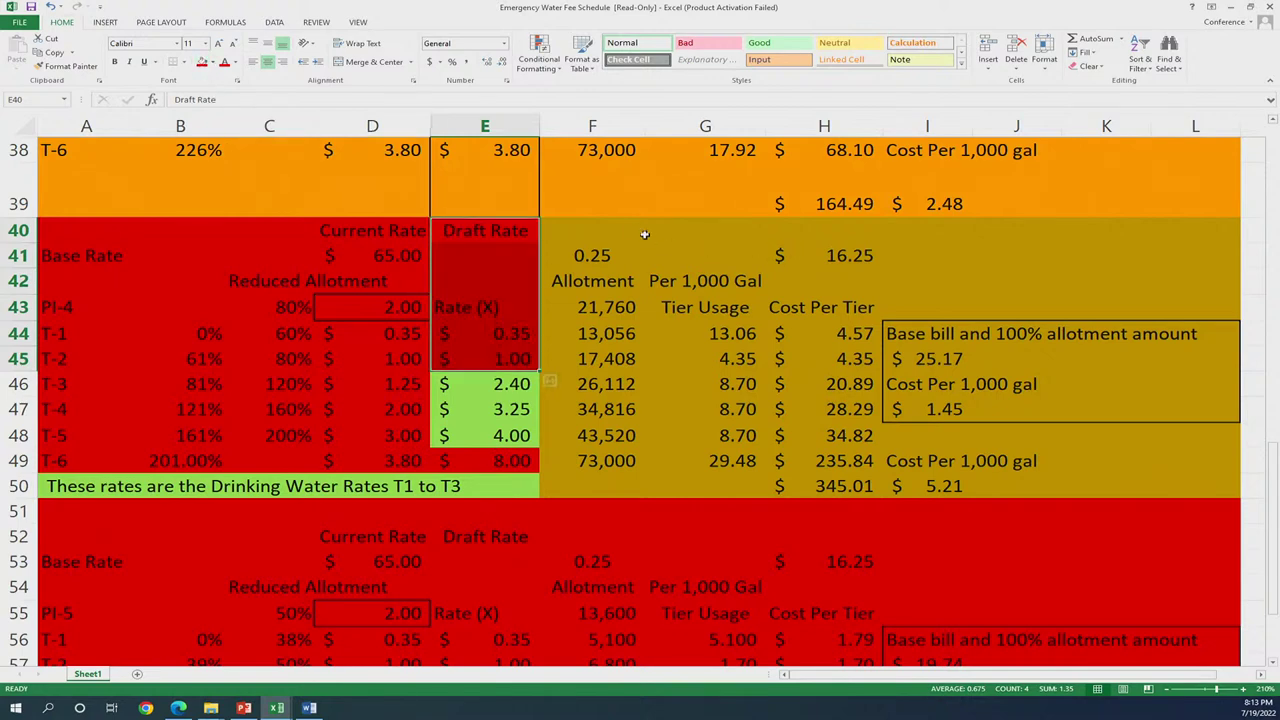
pyautogui.moveTo(560, 226); pyautogui.dragTo(1186, 480)
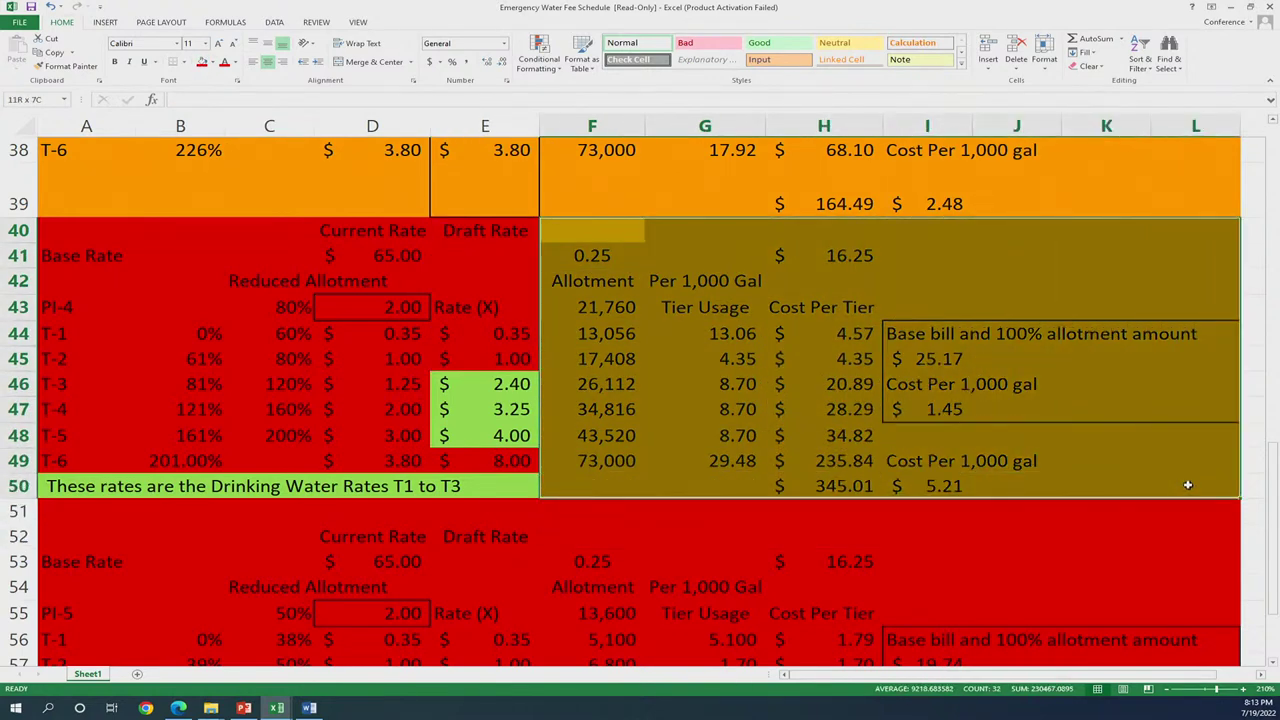
pyautogui.click(203, 64)
# Fill rows 51 to 62 of the PI-5 section with dark gold
pyautogui.click(18, 510)
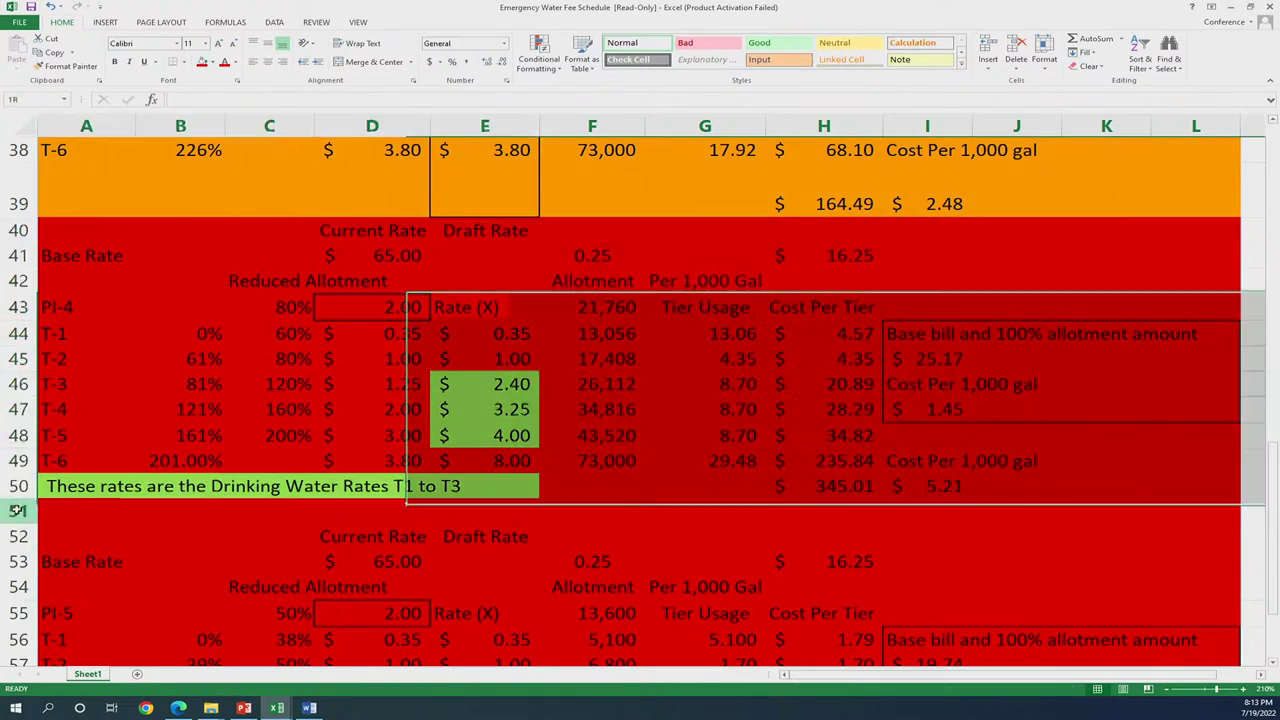
pyautogui.moveTo(18, 510); pyautogui.dragTo(69, 620)
pyautogui.click(213, 64)
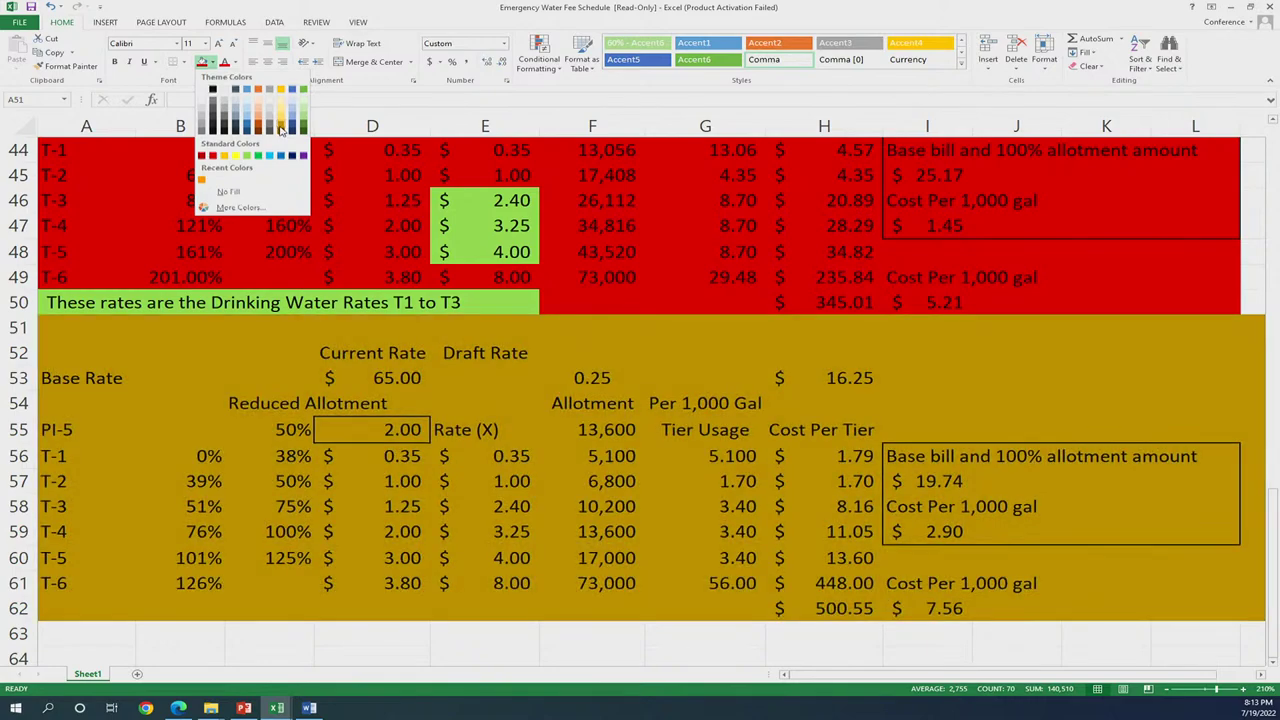
pyautogui.click(281, 130)
pyautogui.click(950, 272)
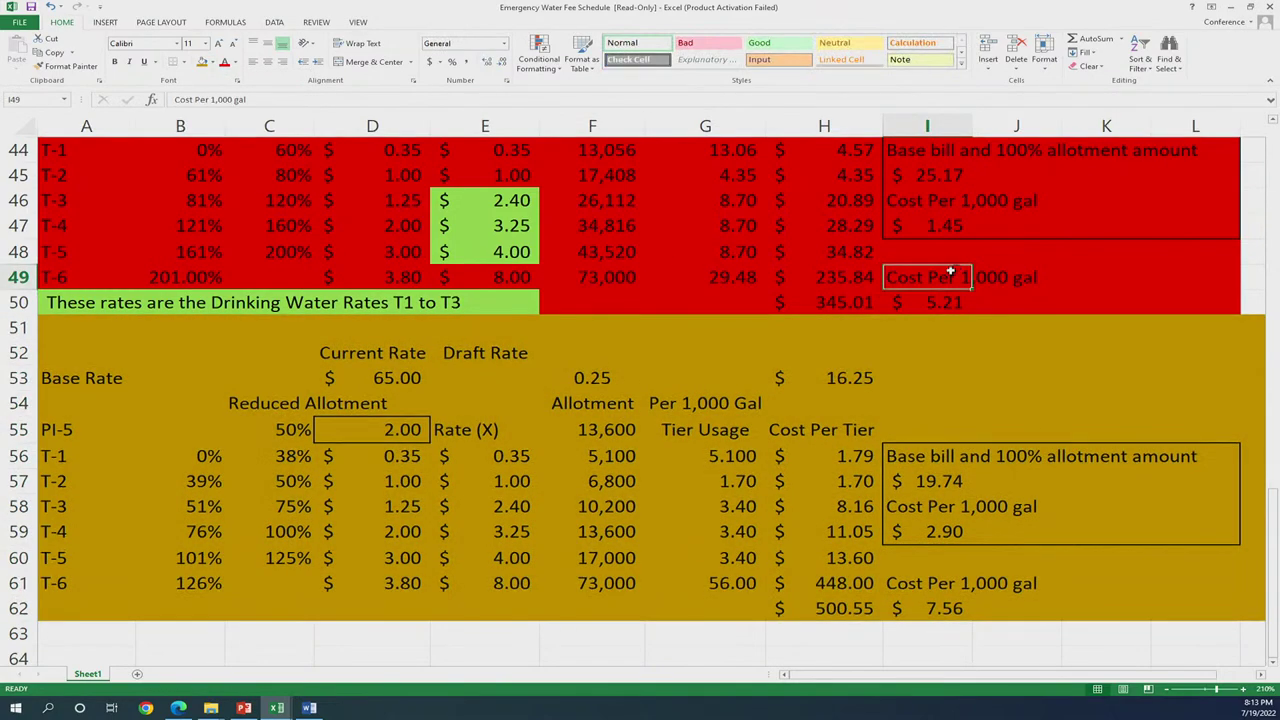
# Examine the PI-4 section's reduced allotment, draft rates, T-5 and T-6 allotments, and tier usage
pyautogui.scroll(2, 888, 320)
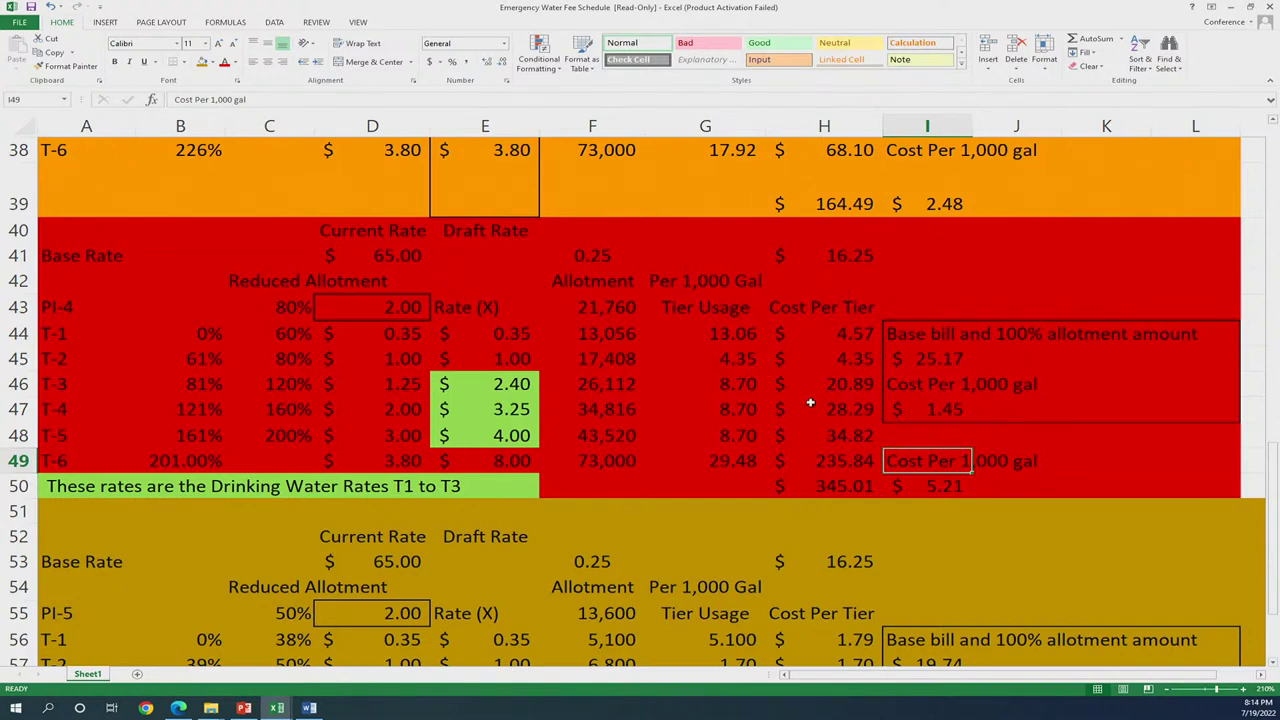
pyautogui.click(627, 465)
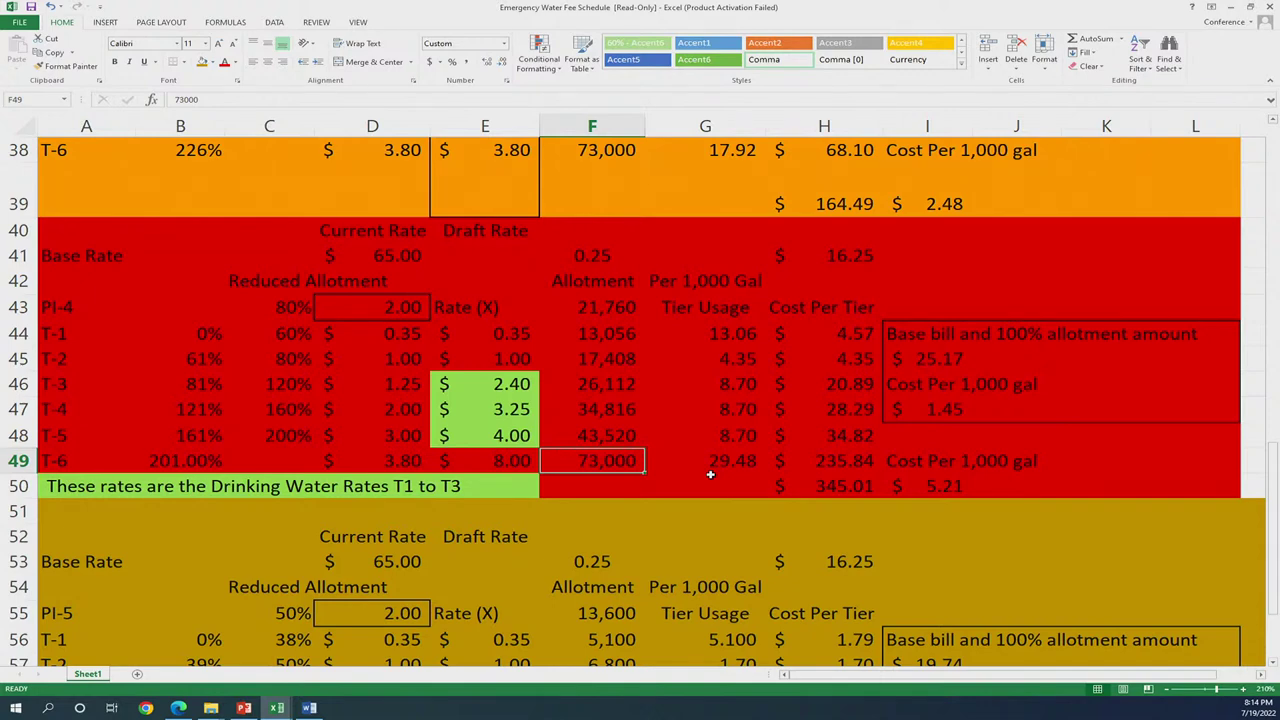
pyautogui.click(293, 307)
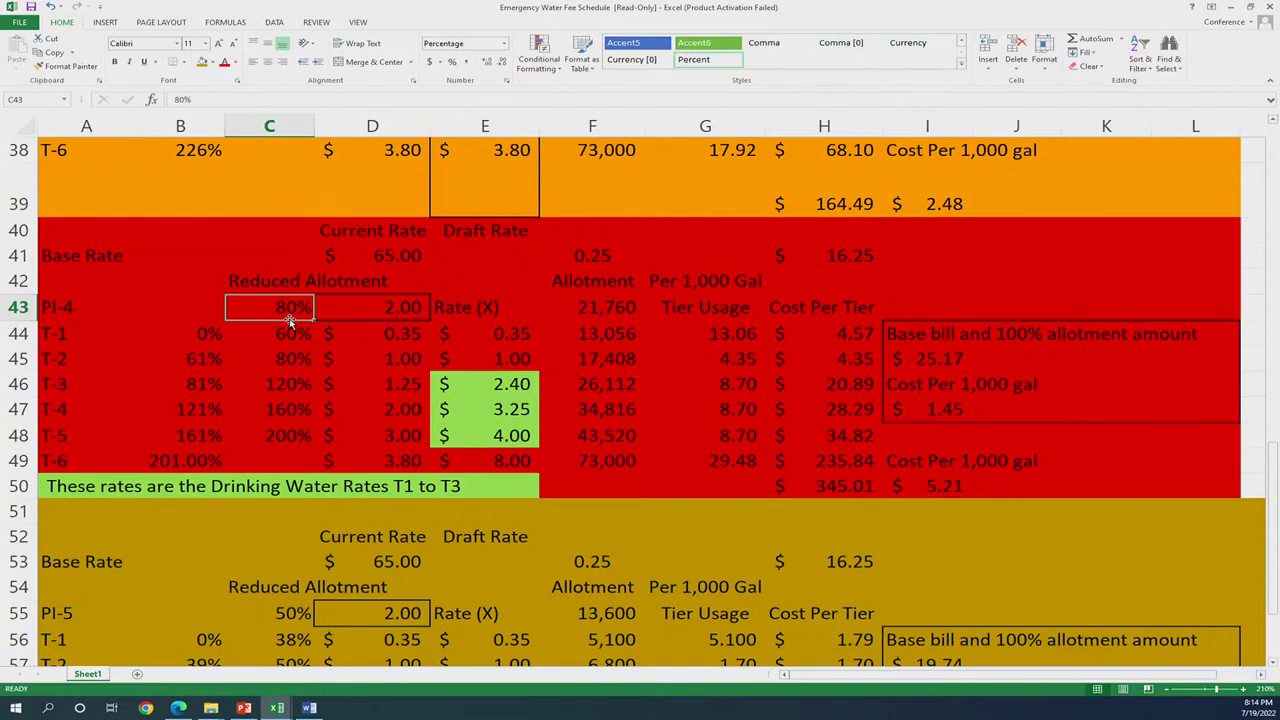
pyautogui.moveTo(534, 382); pyautogui.dragTo(524, 432)
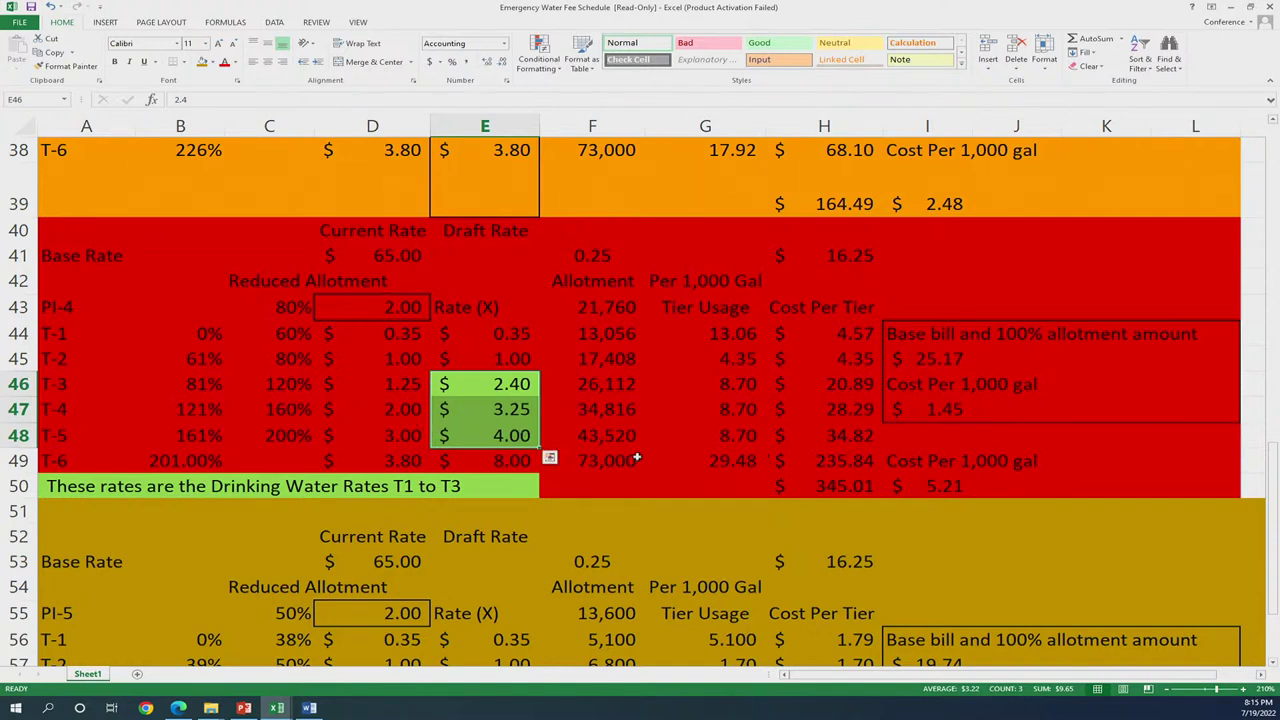
pyautogui.click(670, 456)
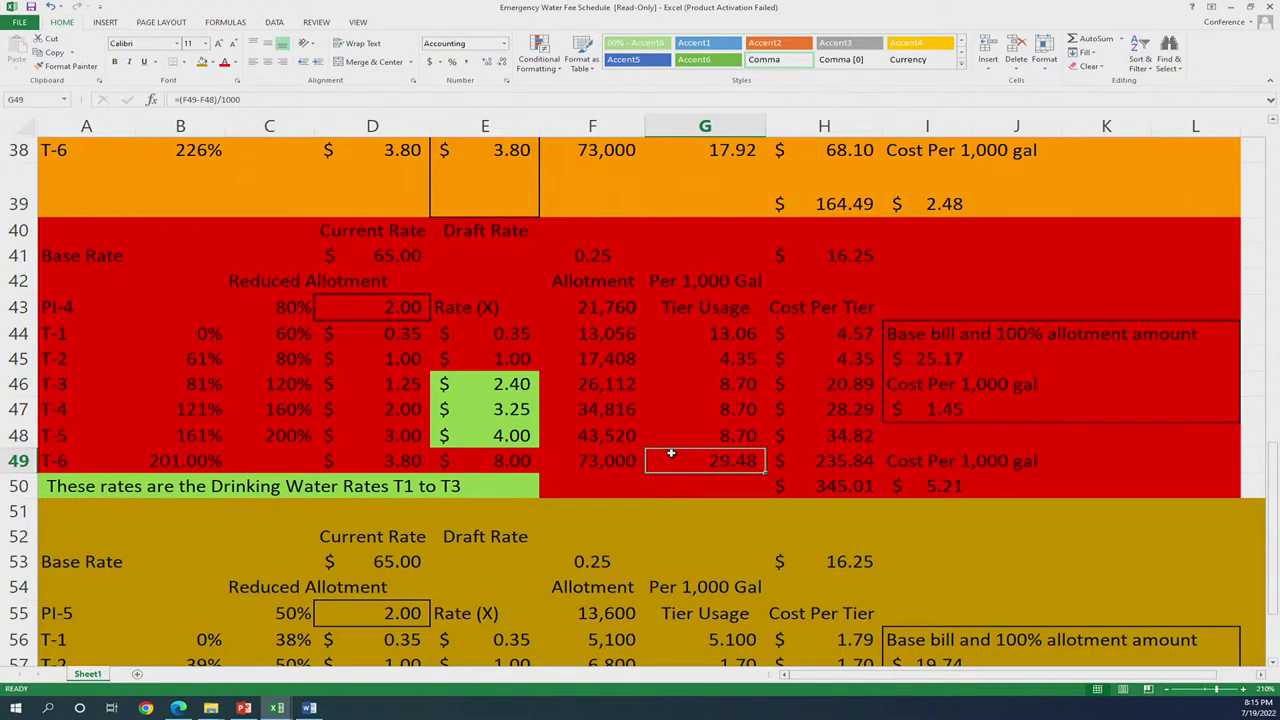
pyautogui.click(18, 384)
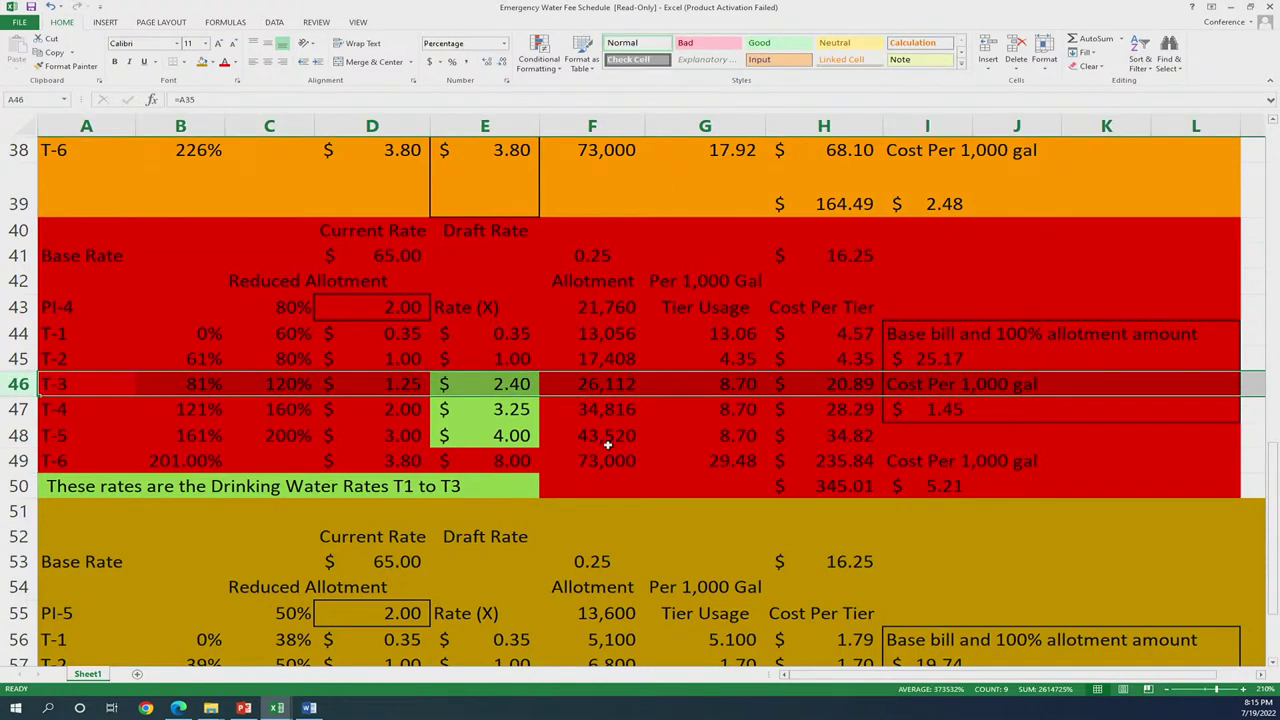
pyautogui.click(574, 438)
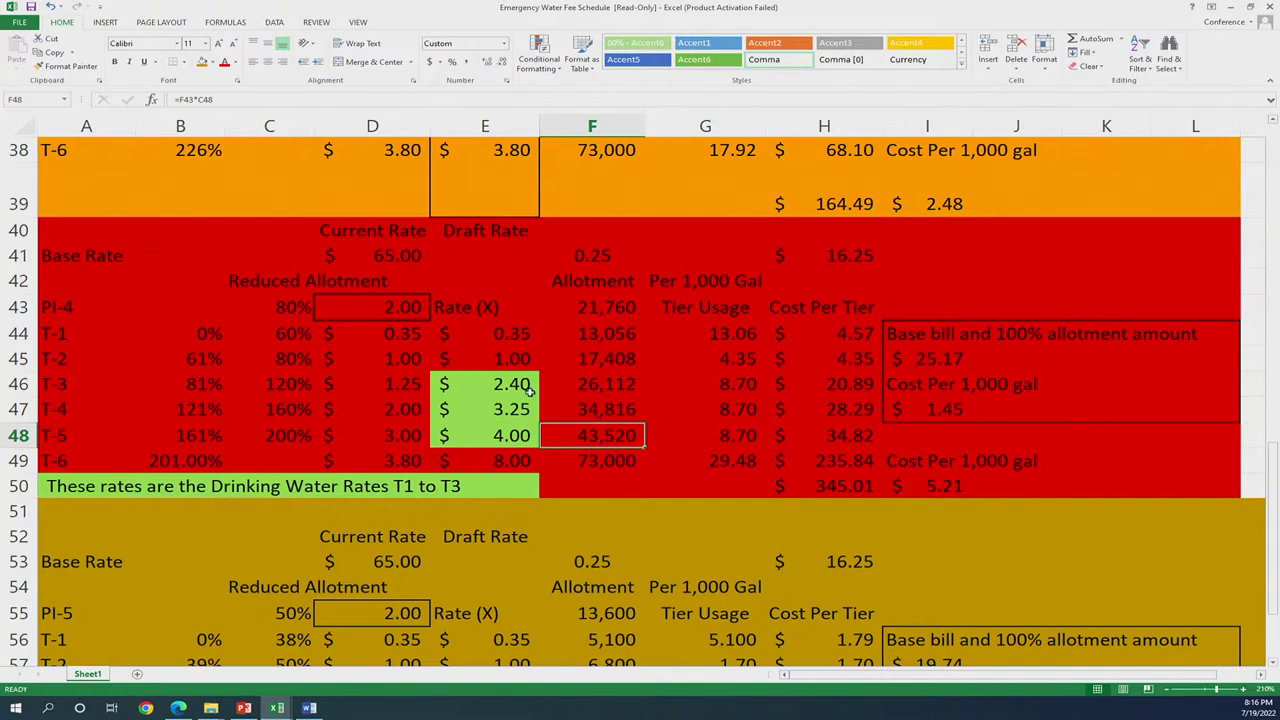
pyautogui.click(514, 331)
pyautogui.moveTo(514, 331); pyautogui.dragTo(517, 457)
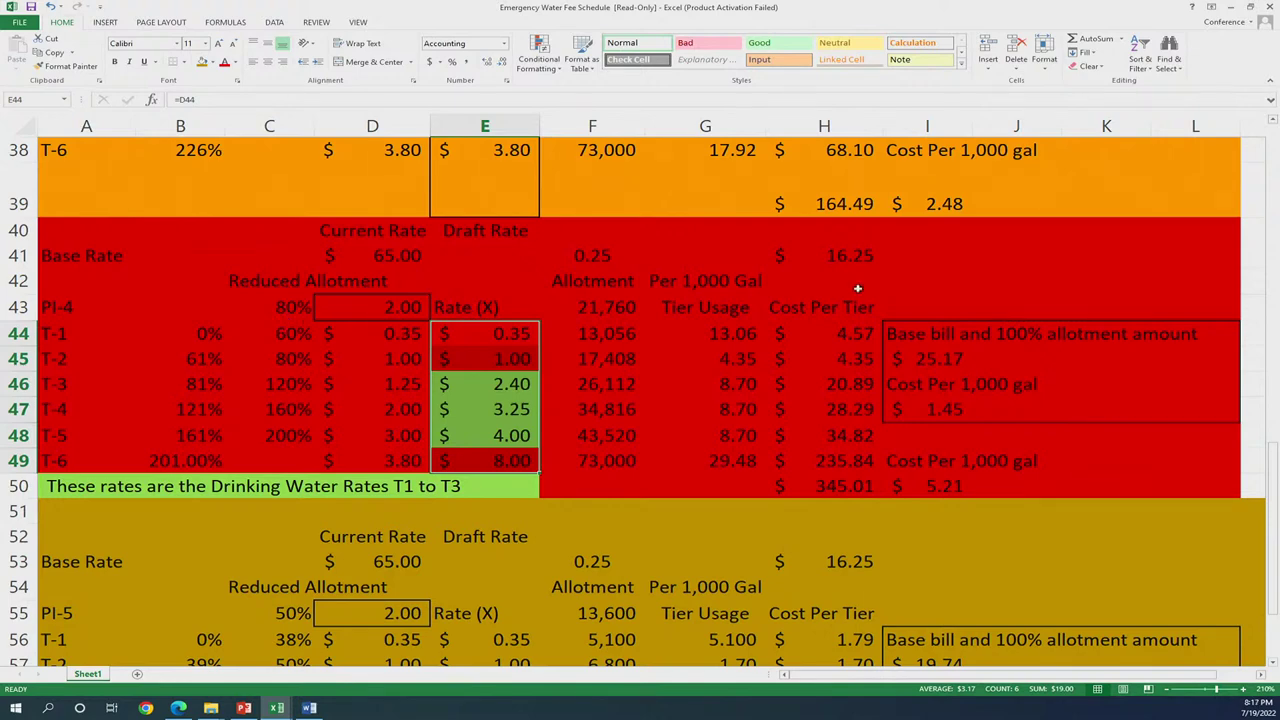
pyautogui.click(738, 381)
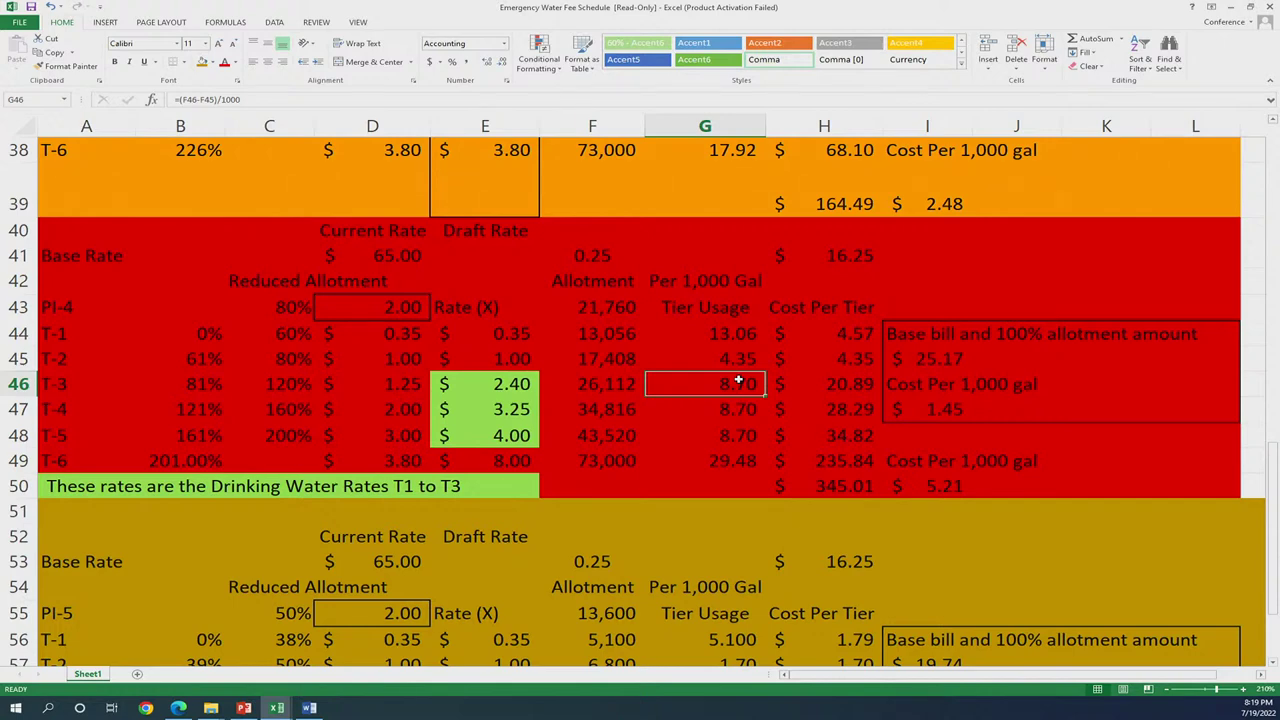
# Compare the PI-5 draft rates with those of PI-4, and check the PI-5 reduced allotment and T-6 cost
pyautogui.scroll(-2, 738, 380)
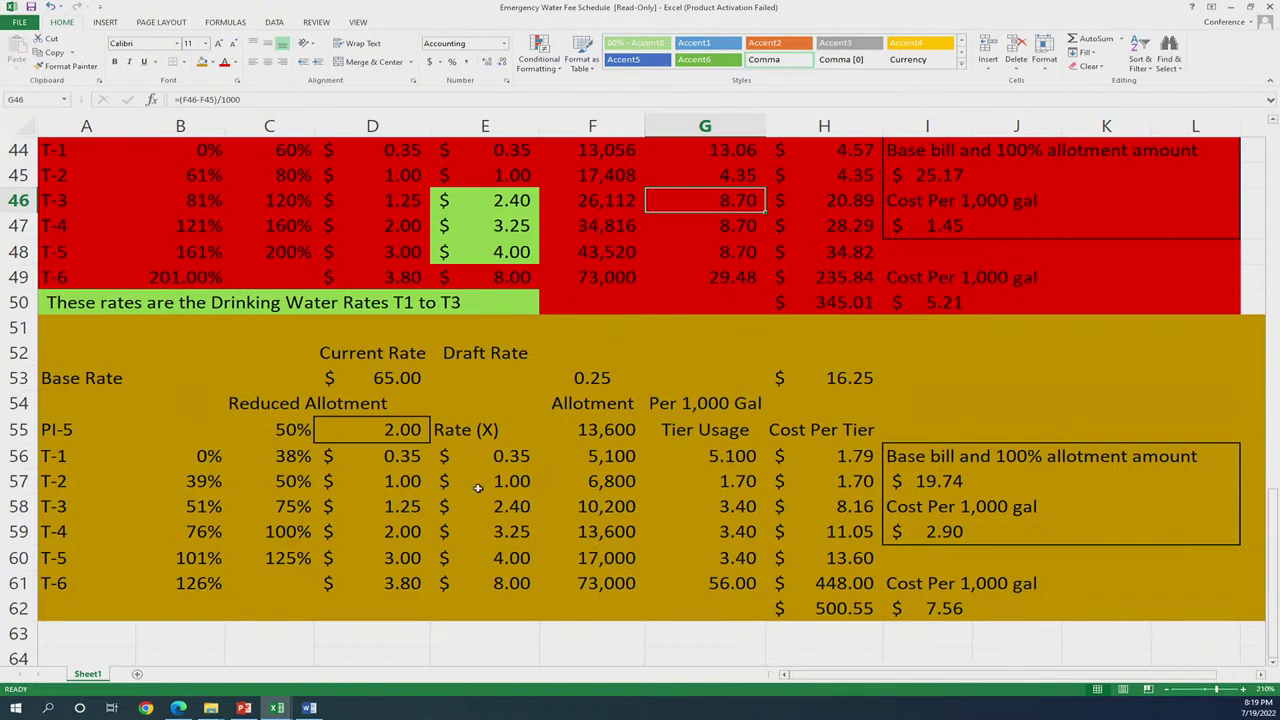
pyautogui.moveTo(520, 455); pyautogui.dragTo(528, 572)
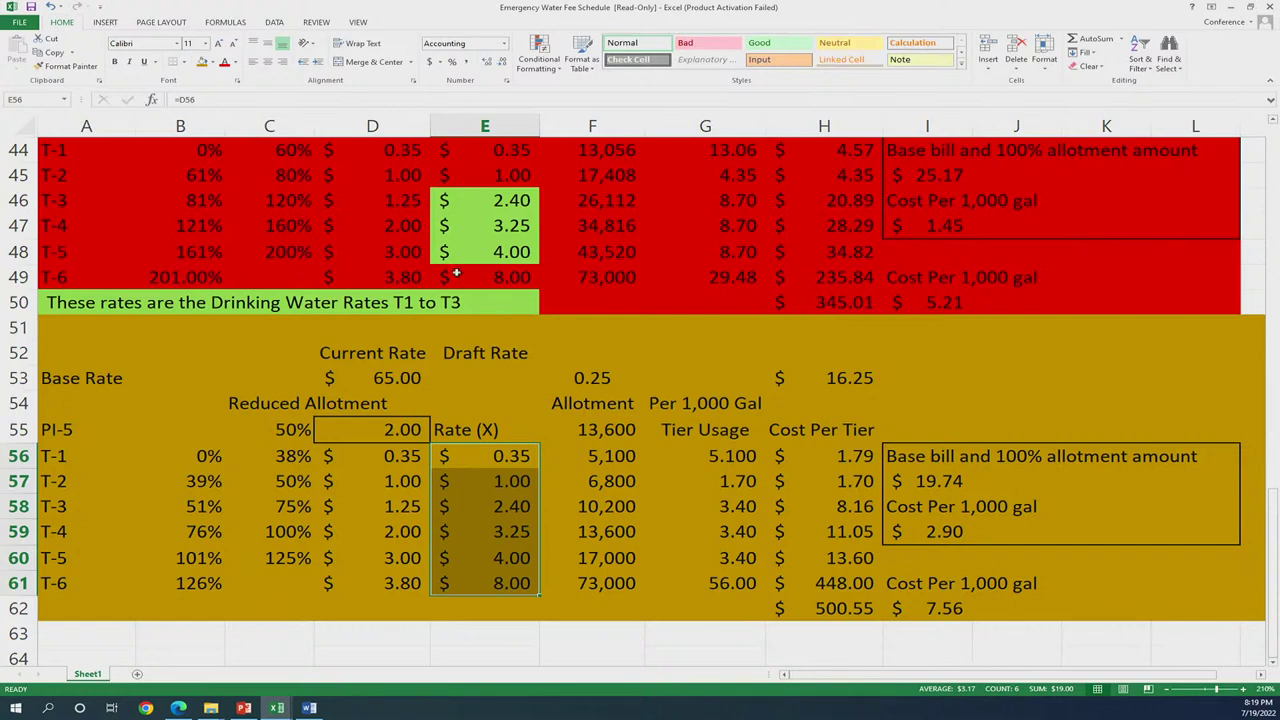
pyautogui.click(295, 429)
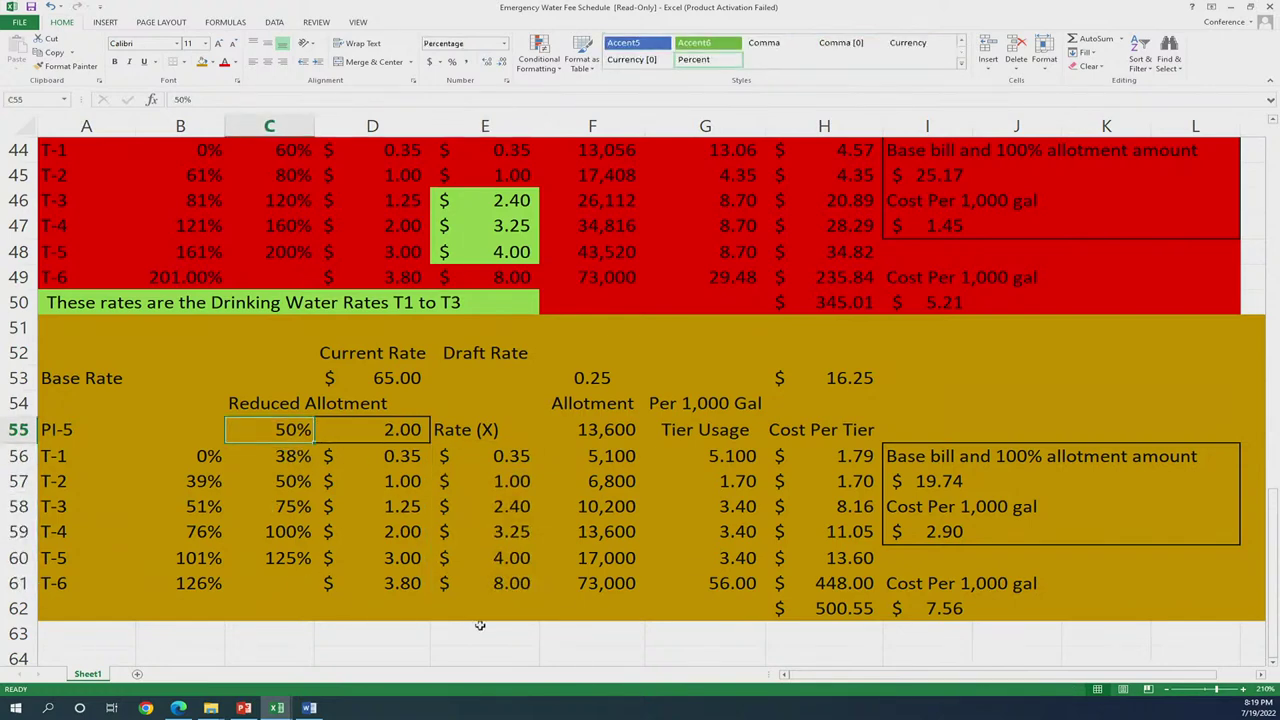
pyautogui.click(852, 582)
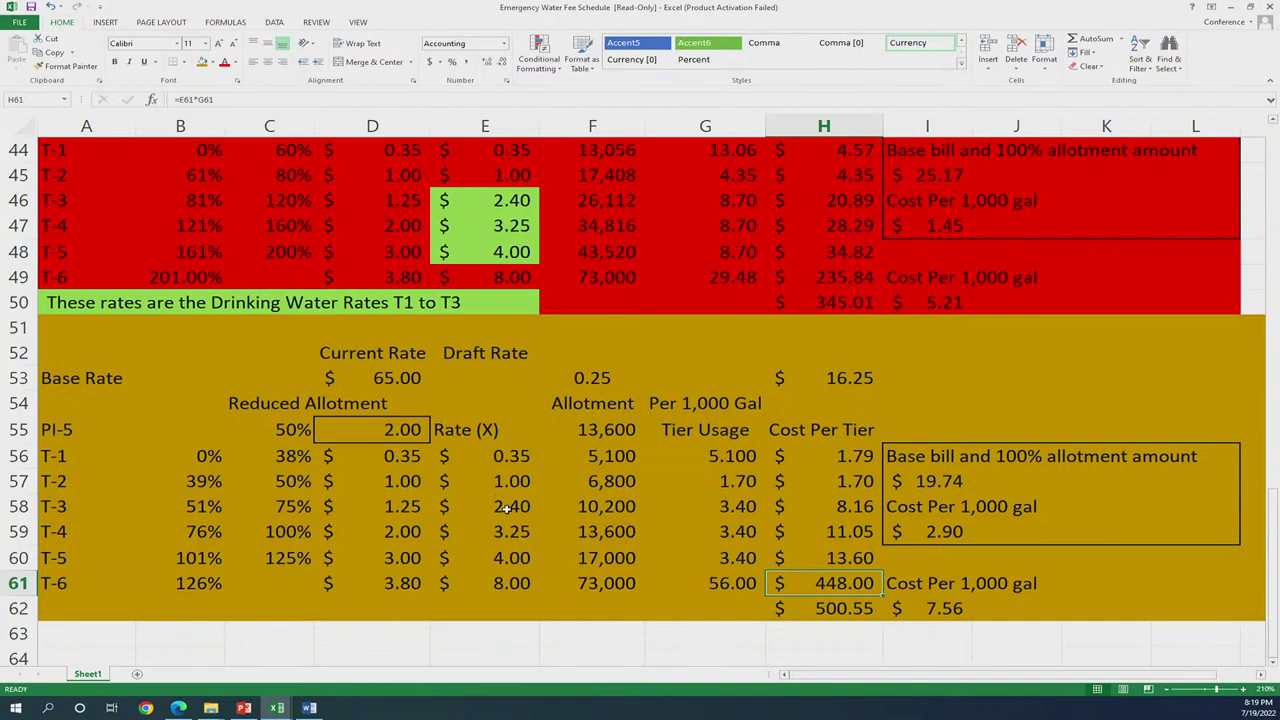
pyautogui.click(517, 583)
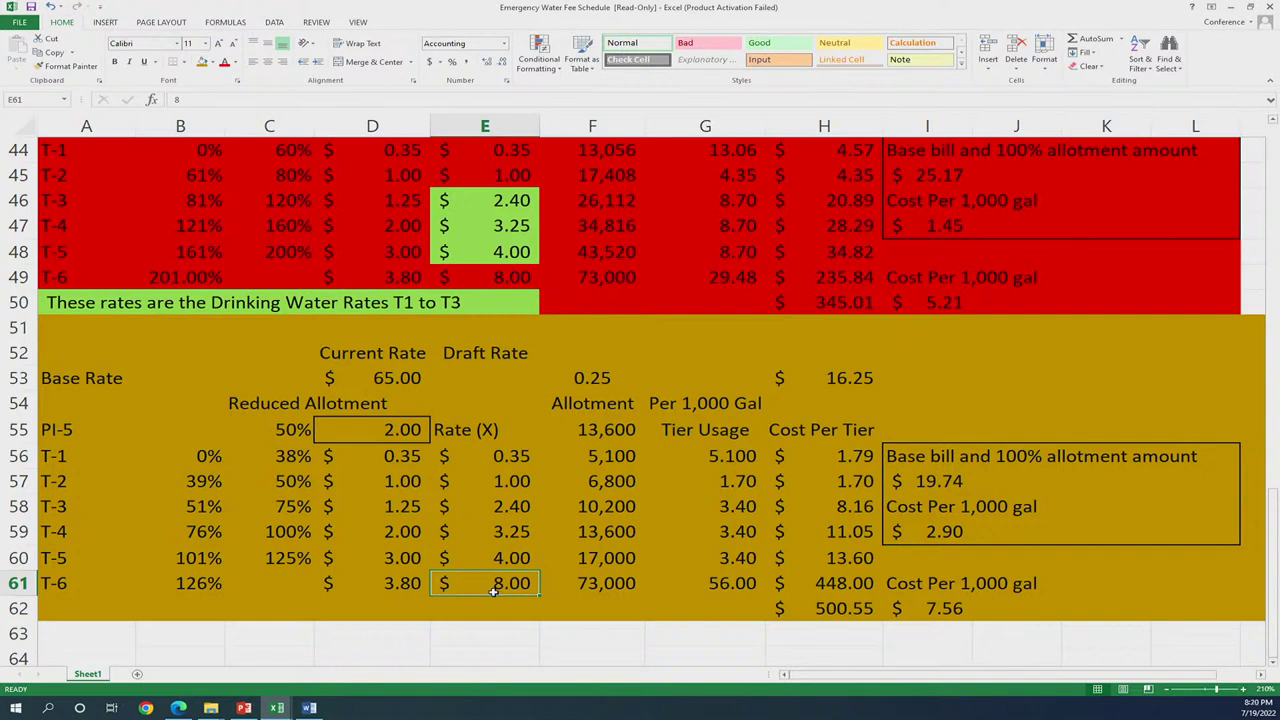
pyautogui.click(415, 588)
pyautogui.click(515, 589)
pyautogui.moveTo(502, 464); pyautogui.dragTo(506, 575)
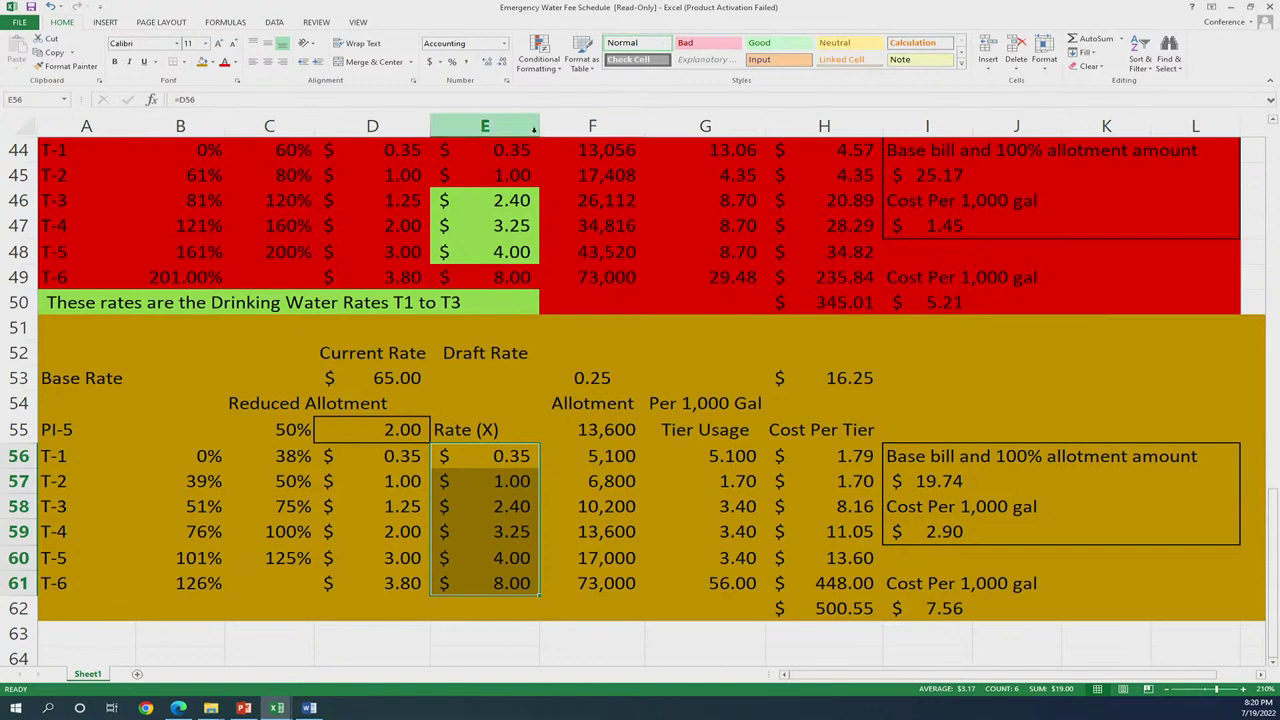
pyautogui.moveTo(525, 146); pyautogui.dragTo(517, 281)
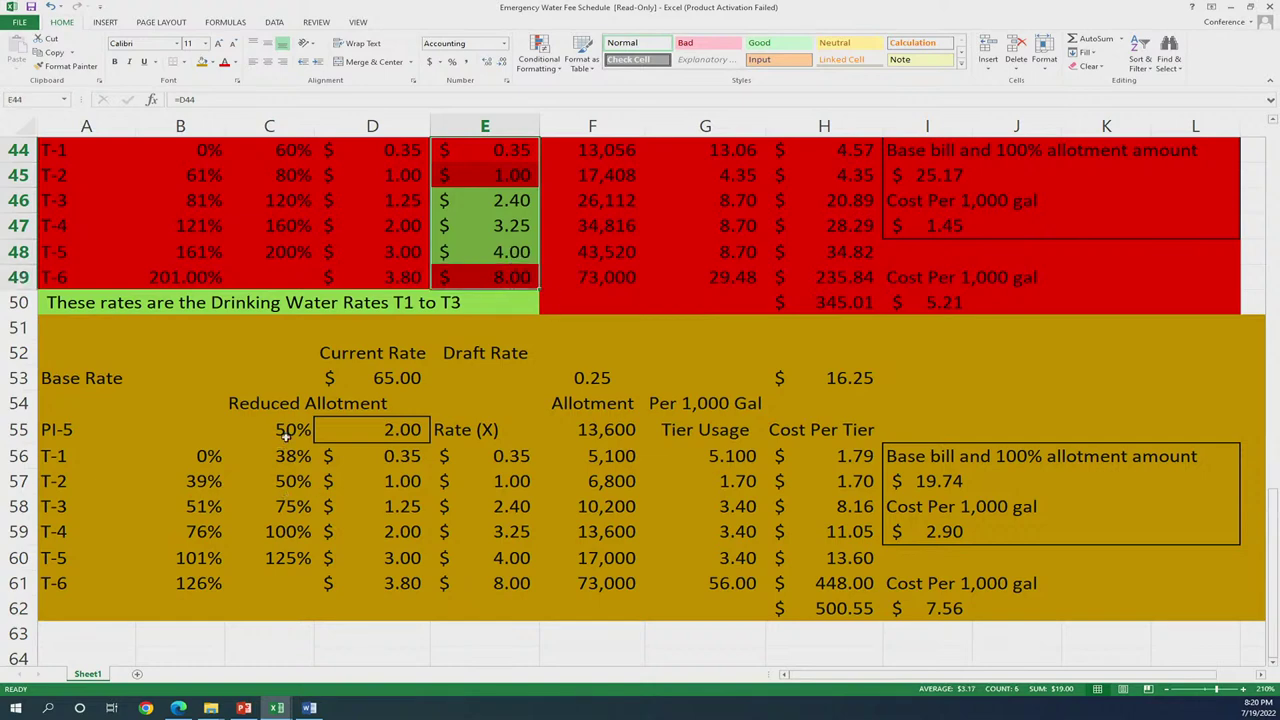
# Set the PI-5 reduced allotment in C55 to 60%
pyautogui.click(285, 432)
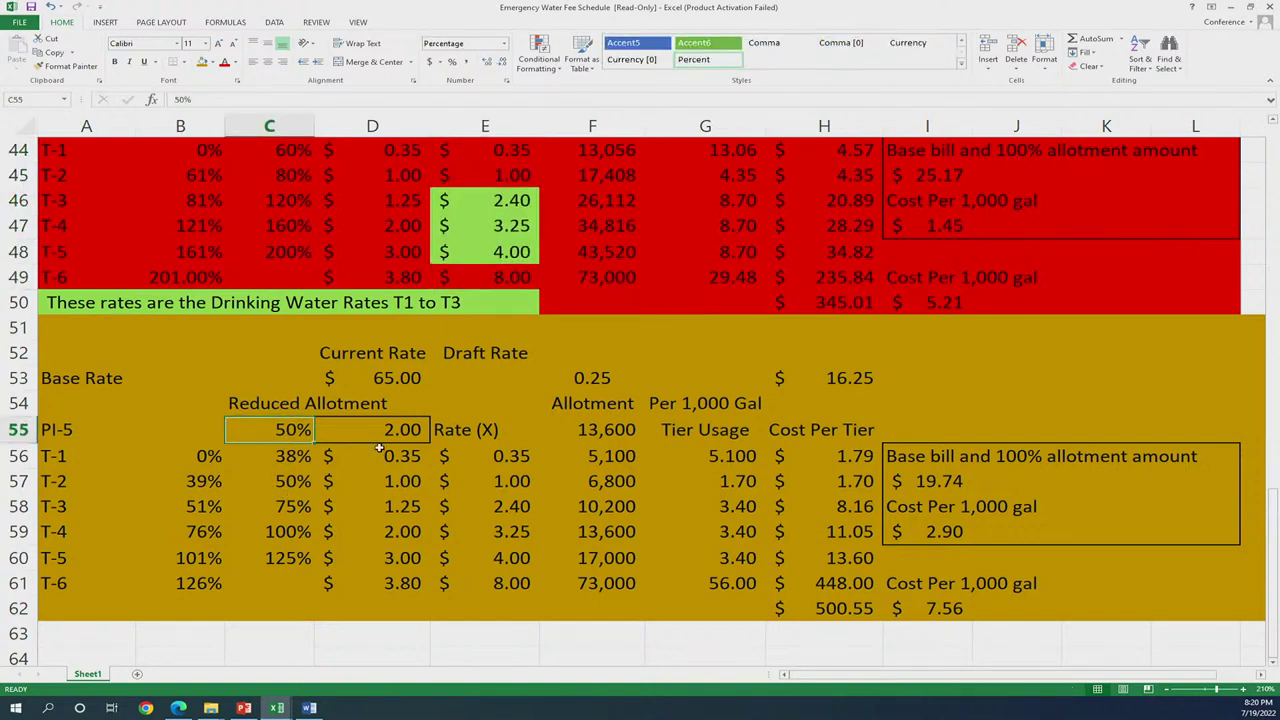
pyautogui.write('60')
pyautogui.press('Return')
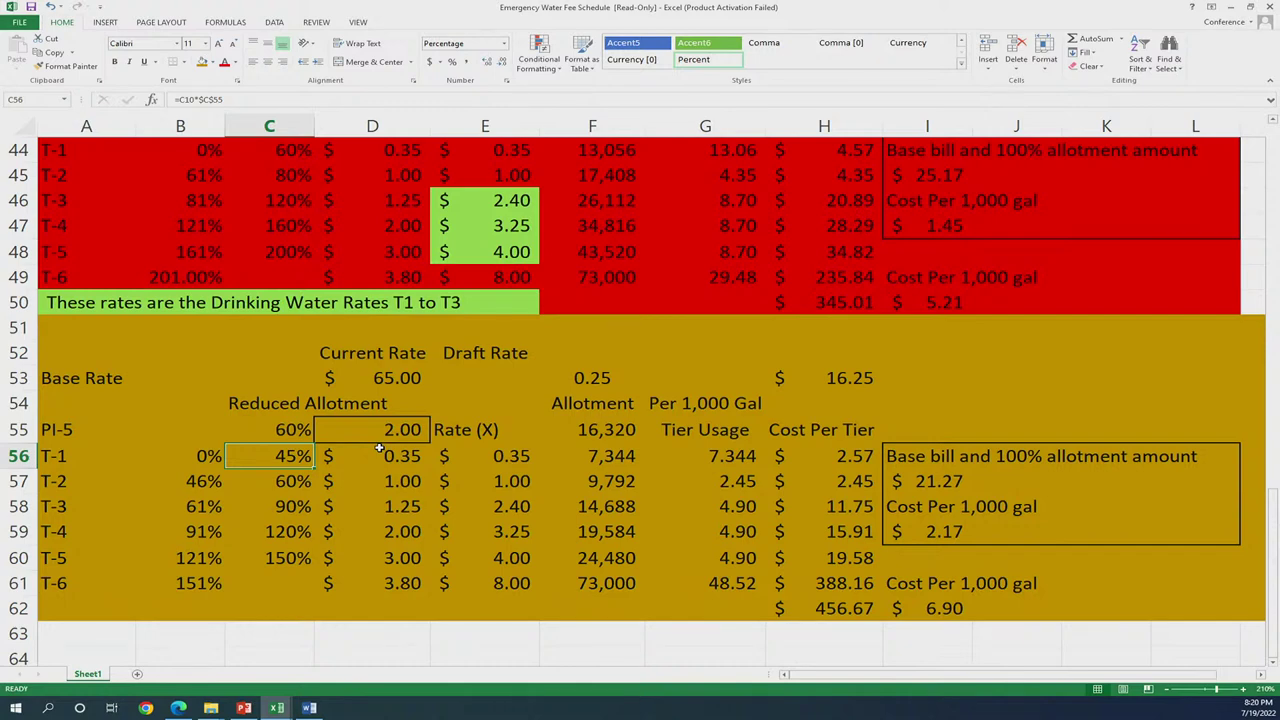
pyautogui.press('Up')
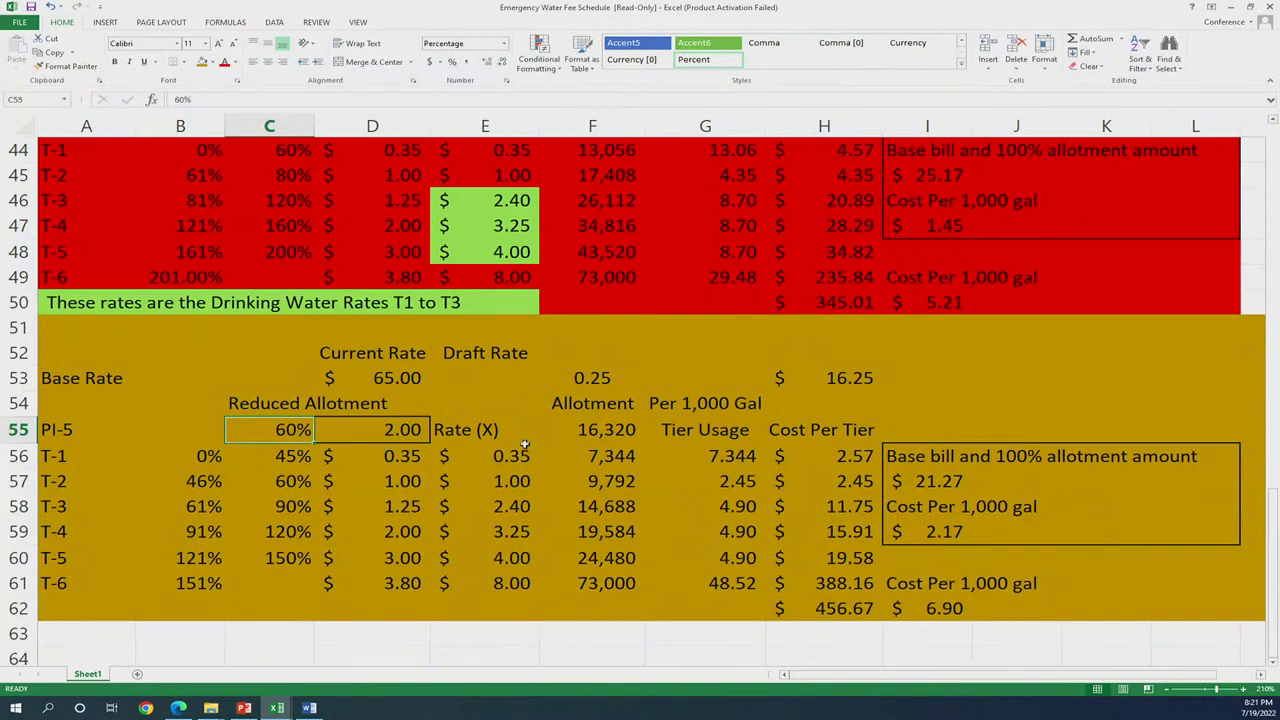
# Review the PI-5 reduced allotment together with the tier allotments and costs below it
pyautogui.click(516, 382)
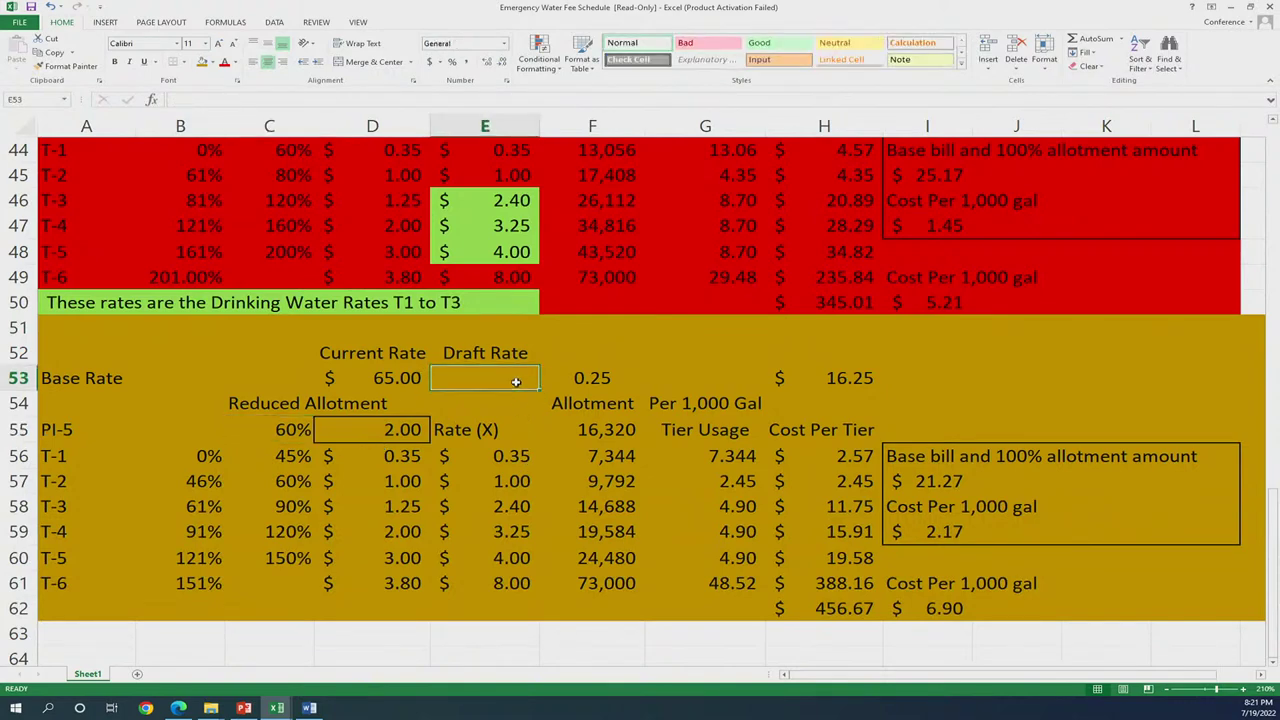
pyautogui.click(285, 428)
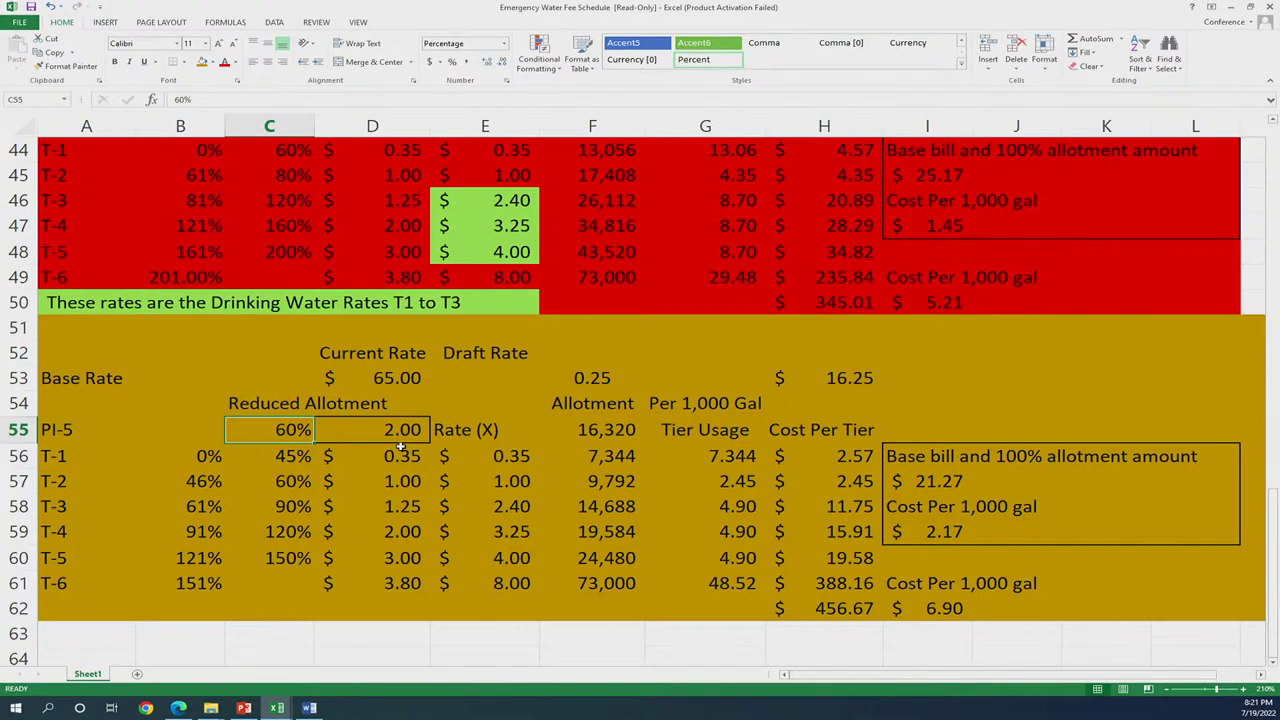
pyautogui.click(474, 405)
pyautogui.scroll(-1, 475, 405)
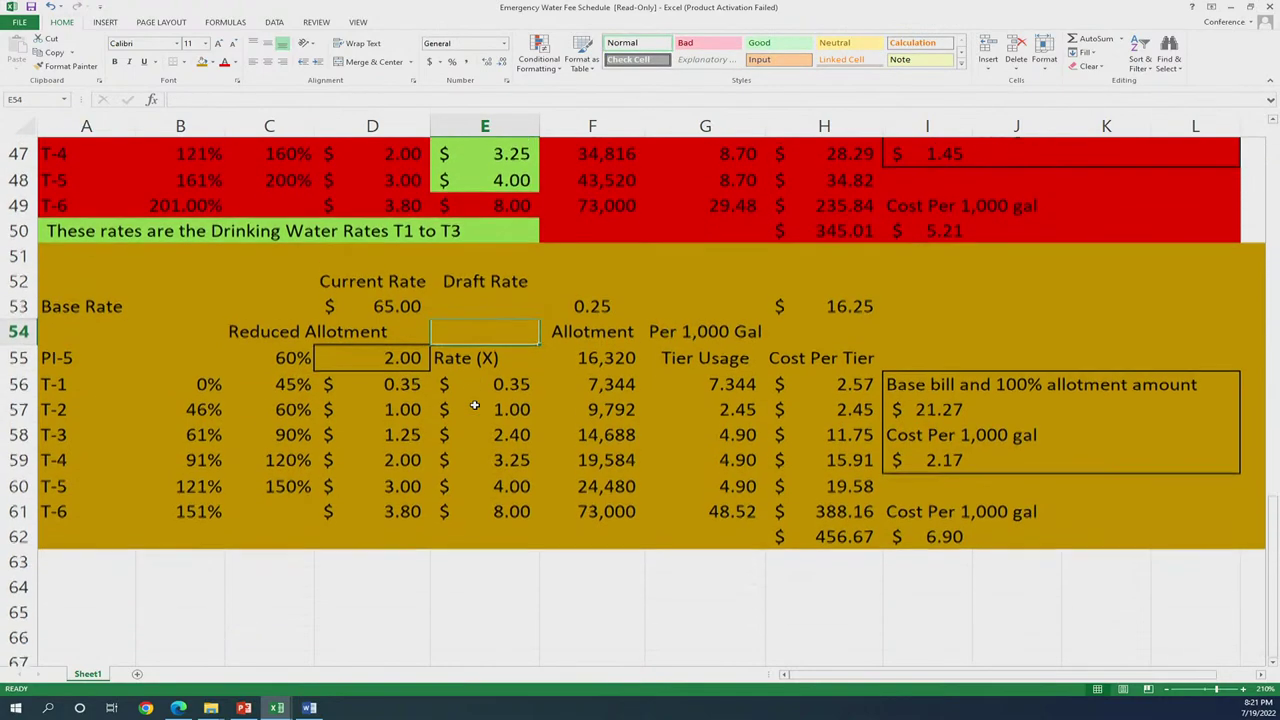
# Examine the PI-4 section's reduced allotment in C43, the base rate factor in F41, and the draft rates for T-1 to T-6
pyautogui.scroll(4, 474, 405)
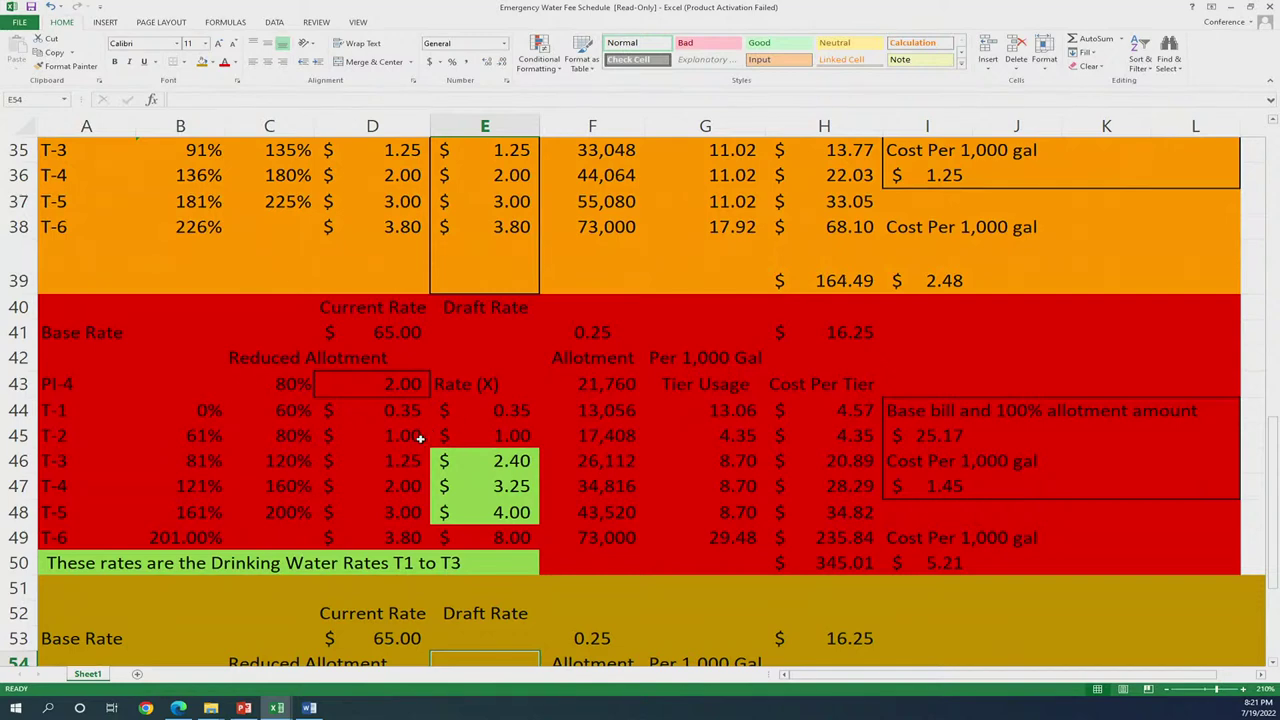
pyautogui.click(298, 384)
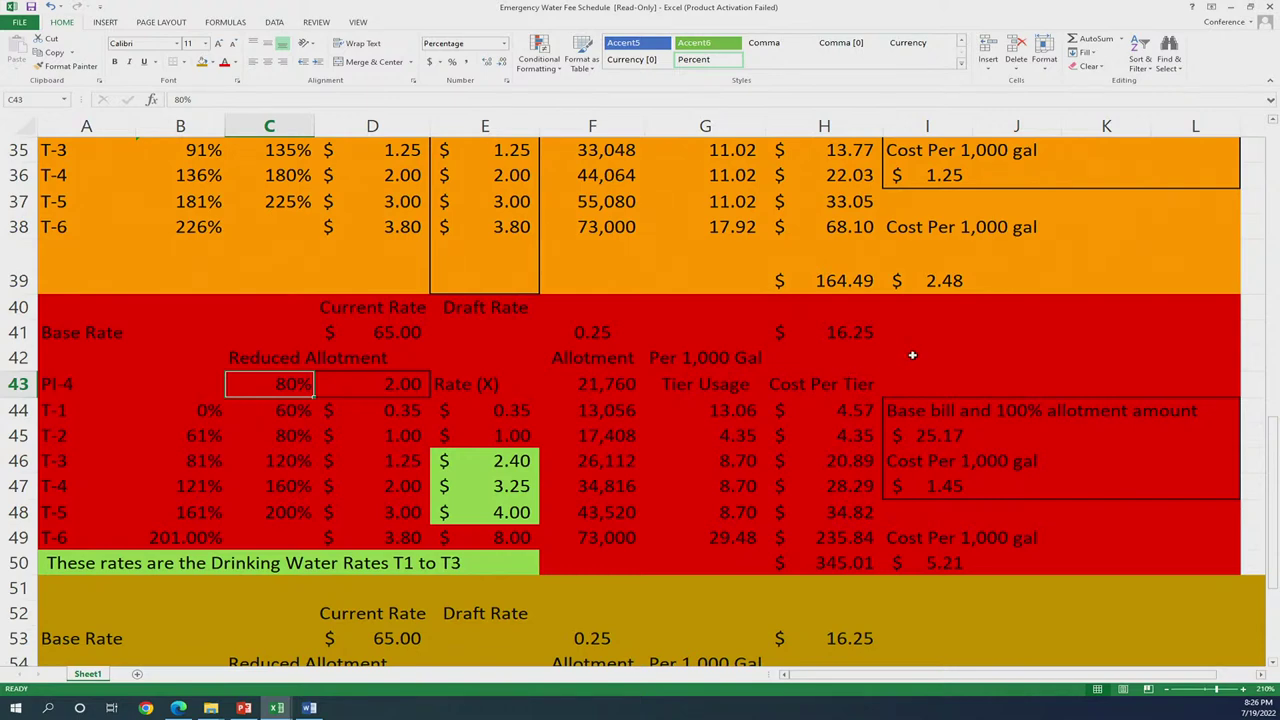
pyautogui.scroll(-1, 912, 355)
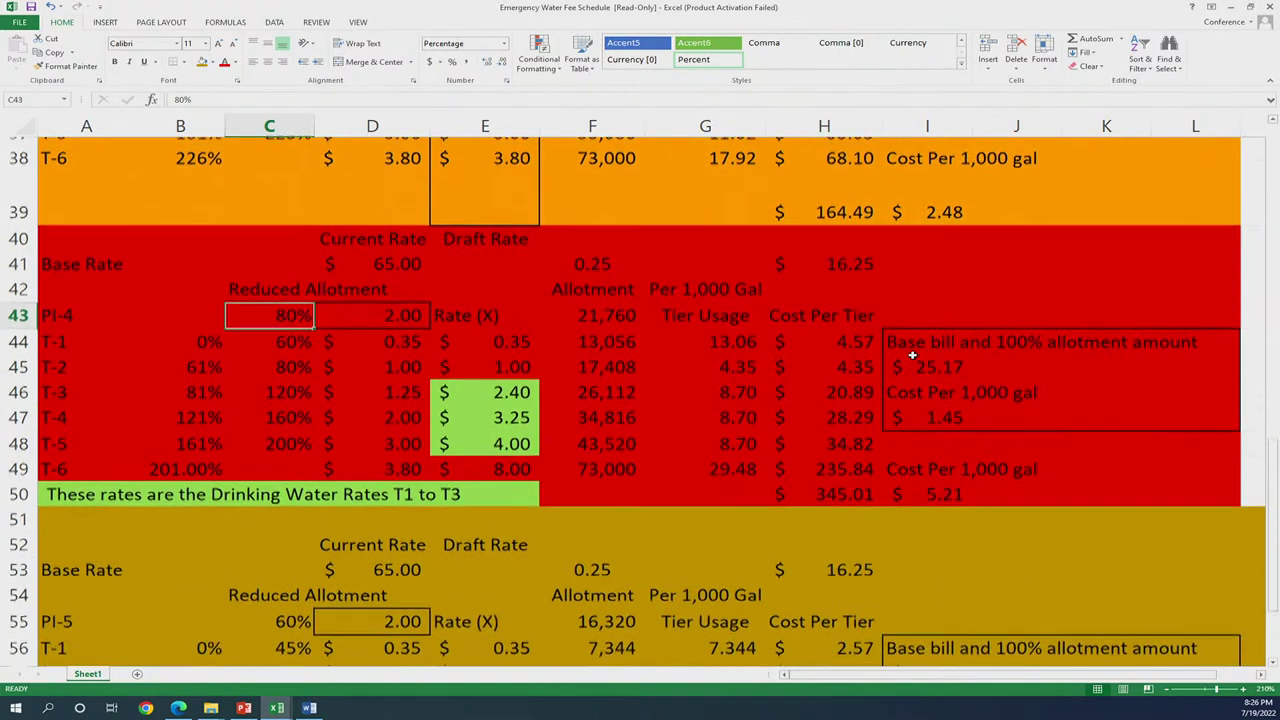
pyautogui.scroll(1, 912, 355)
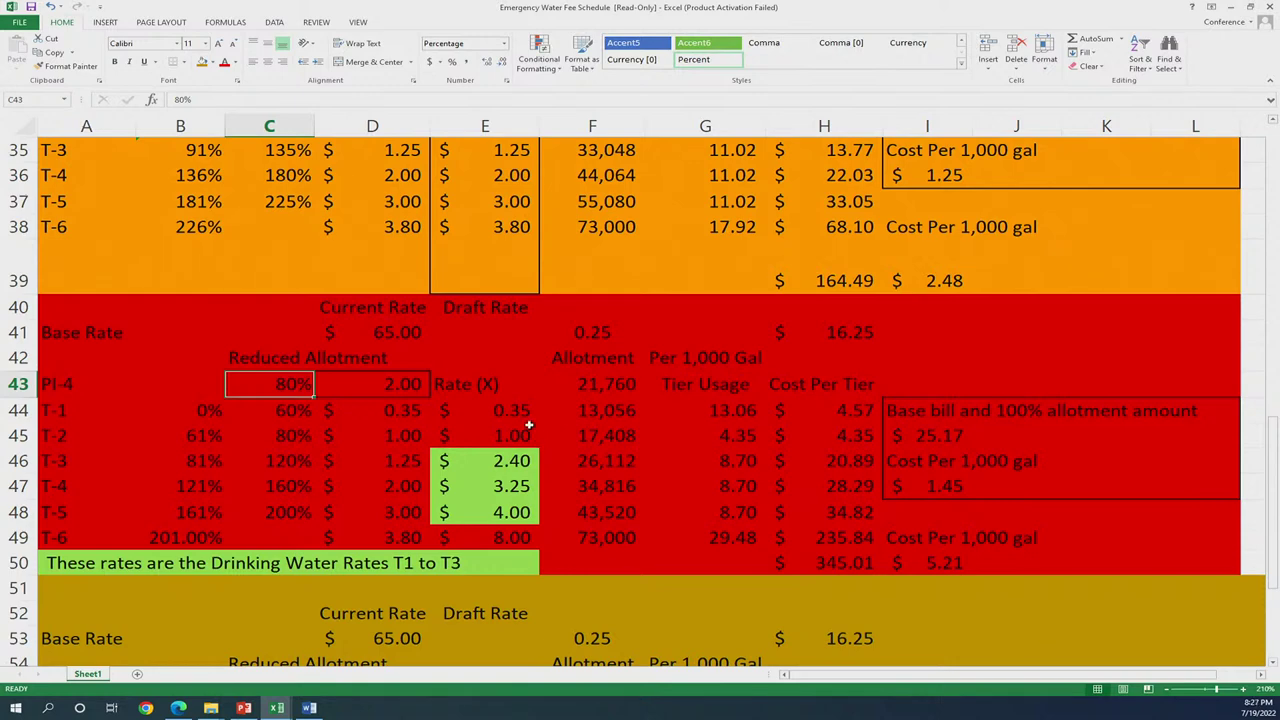
pyautogui.moveTo(498, 394); pyautogui.dragTo(229, 520)
pyautogui.click(543, 323)
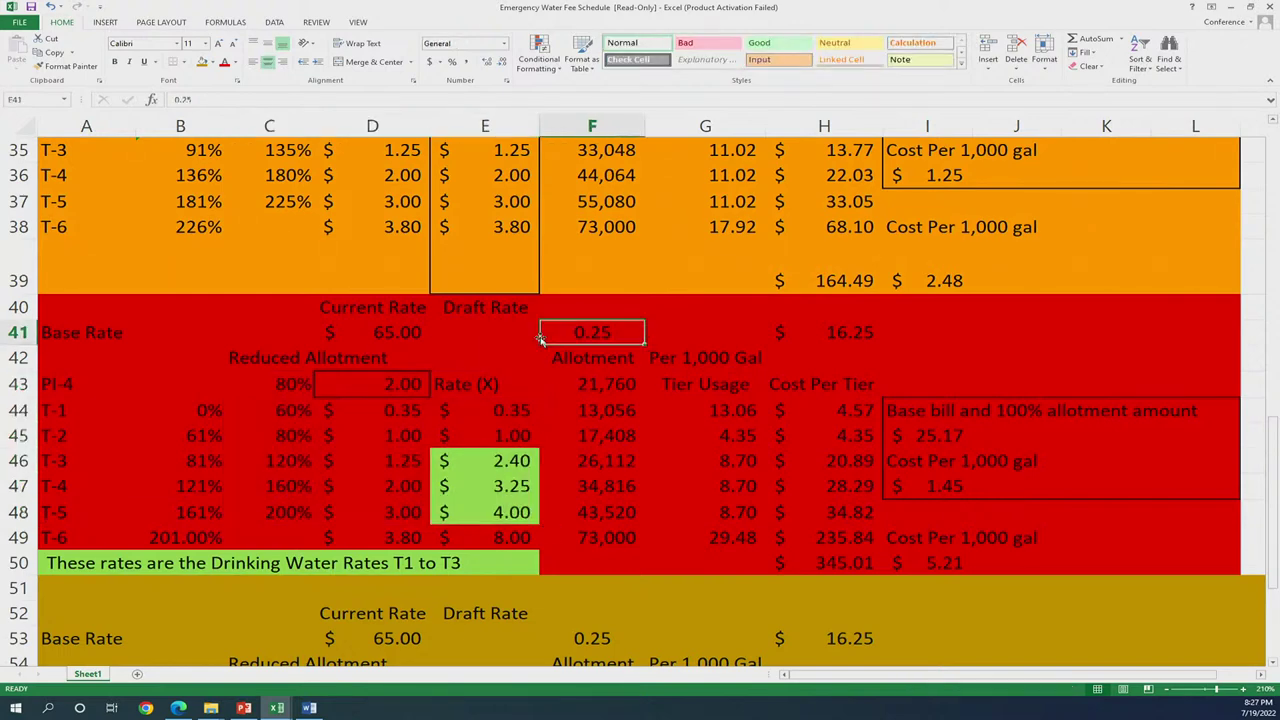
pyautogui.click(526, 418)
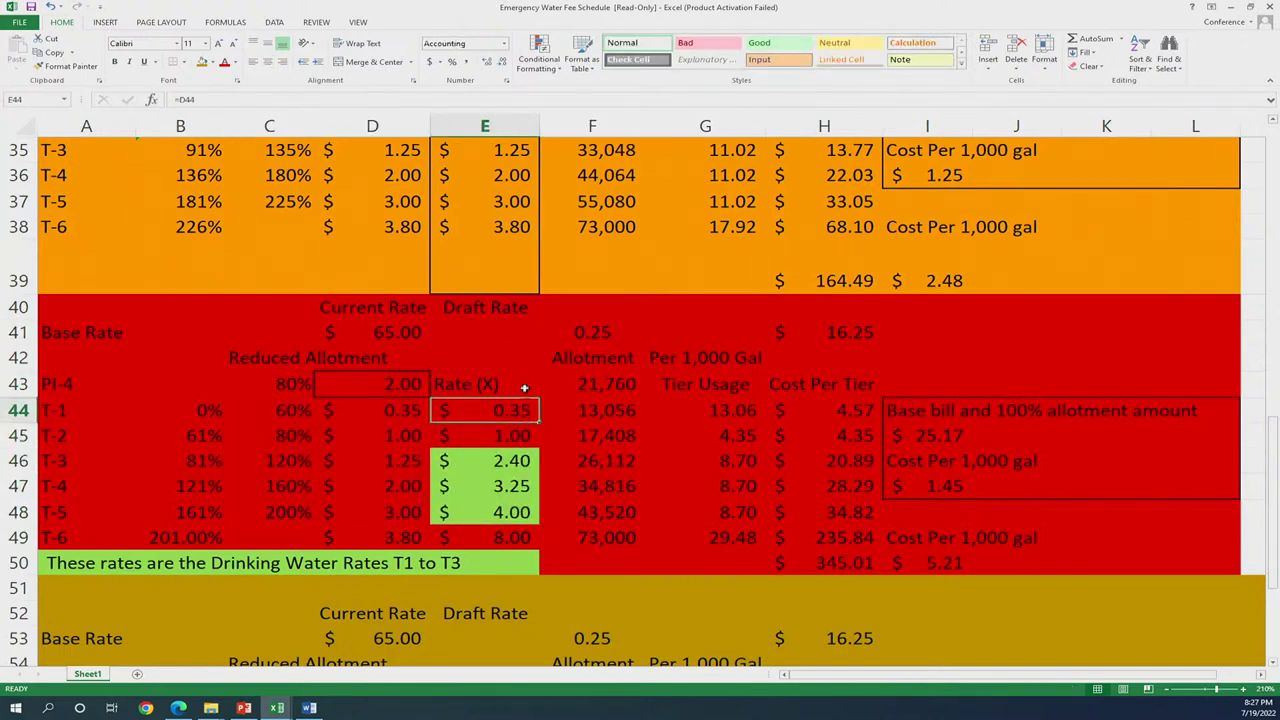
pyautogui.moveTo(527, 382); pyautogui.dragTo(502, 549)
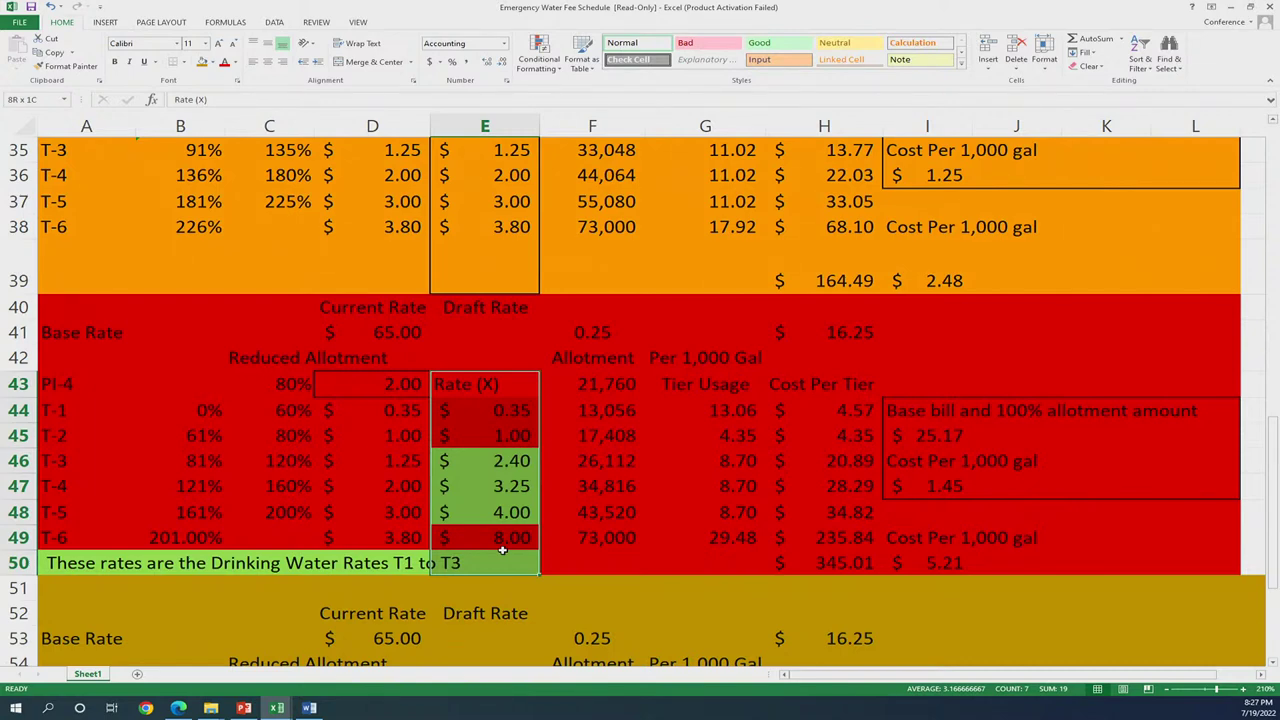
pyautogui.moveTo(502, 549); pyautogui.dragTo(502, 549)
pyautogui.click(292, 384)
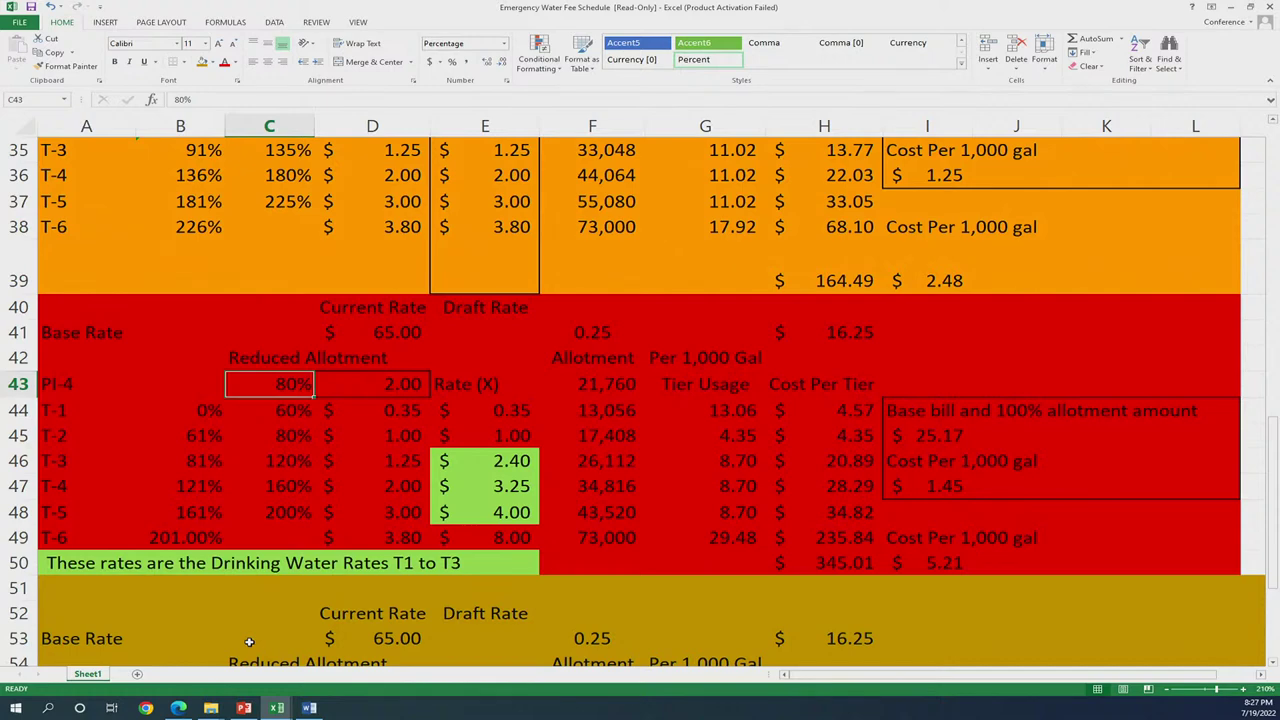
pyautogui.moveTo(504, 415); pyautogui.dragTo(494, 531)
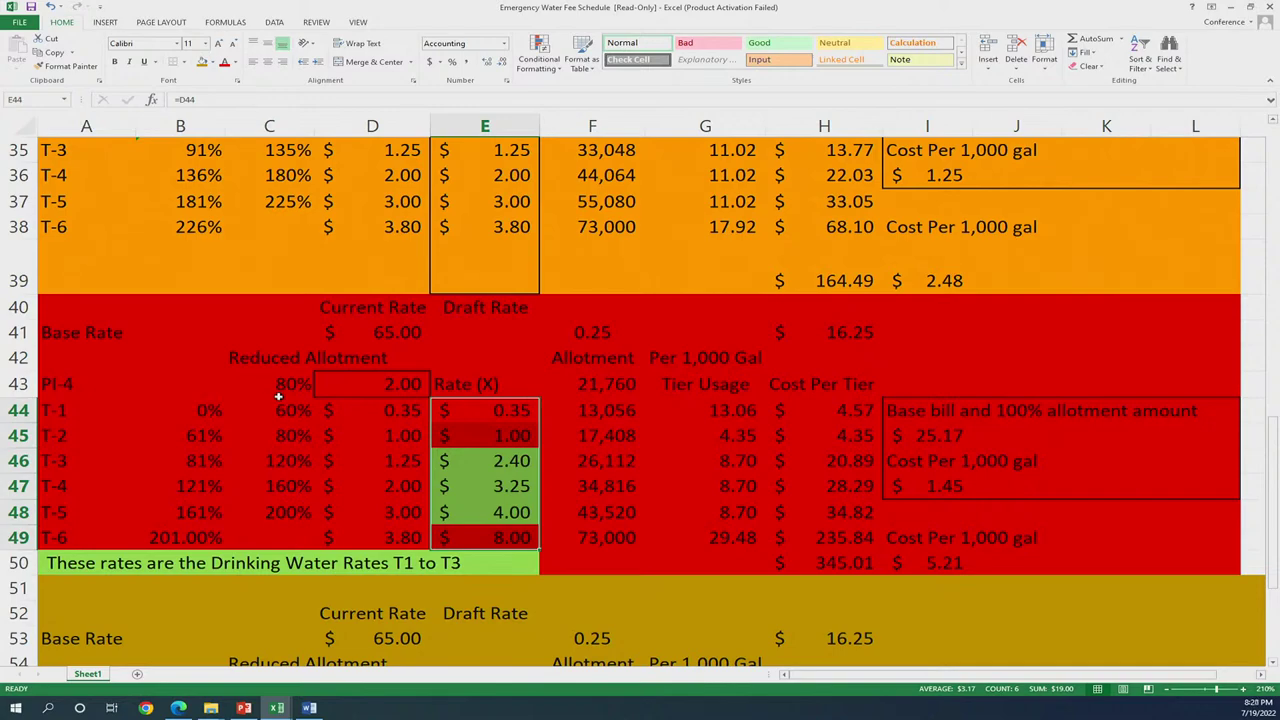
# Compare the PI-3 reduced allotment in C32 with the PI-4 draft rates in E44:E49
pyautogui.scroll(3, 275, 396)
pyautogui.scroll(-1, 281, 392)
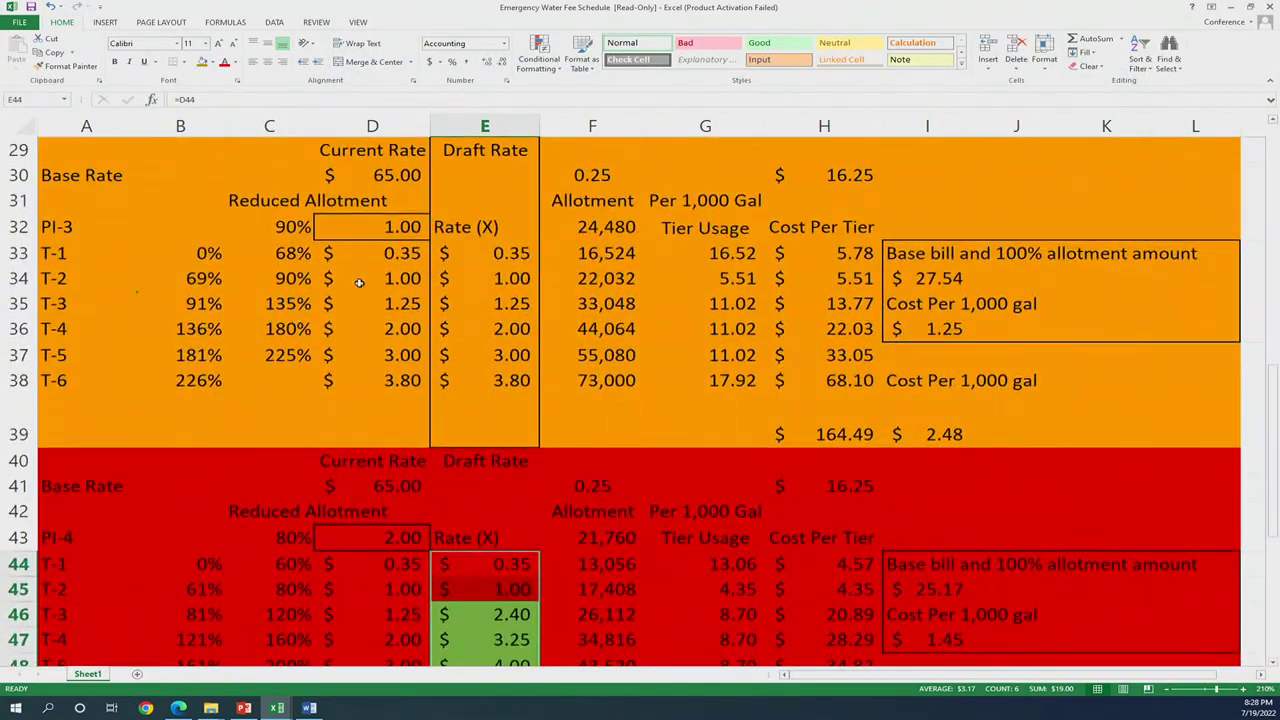
pyautogui.click(296, 228)
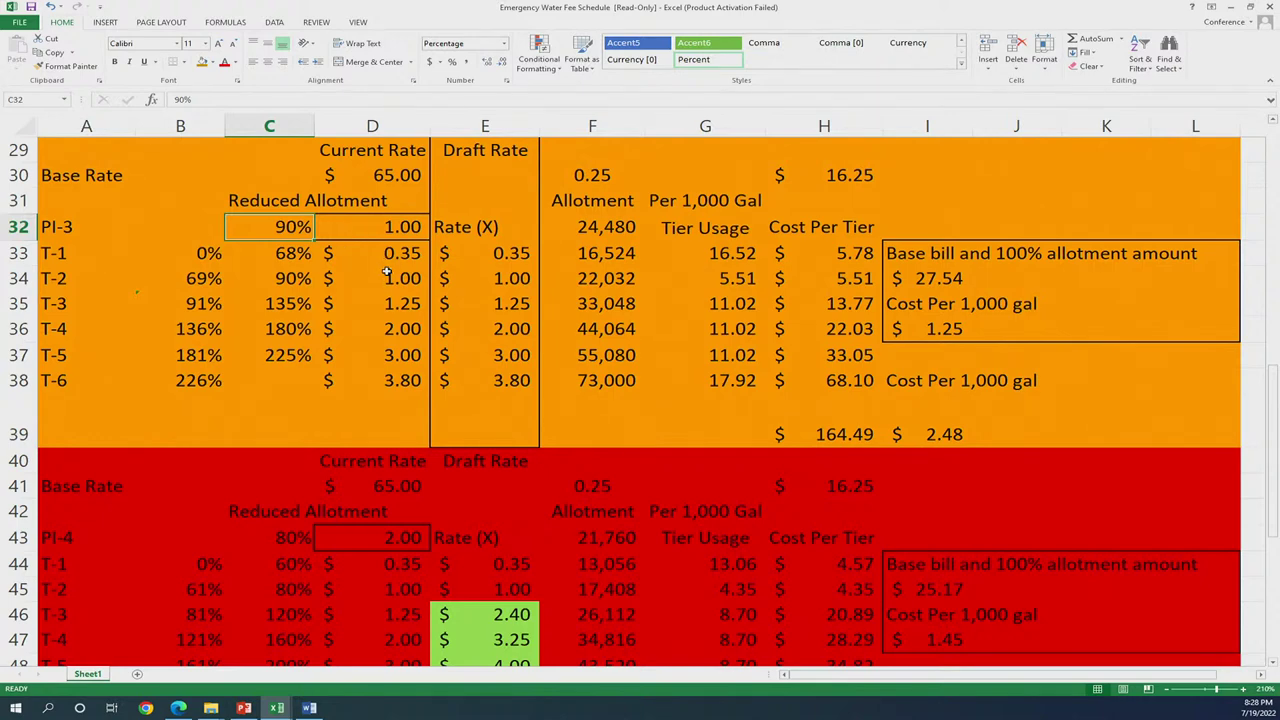
pyautogui.scroll(-2, 421, 355)
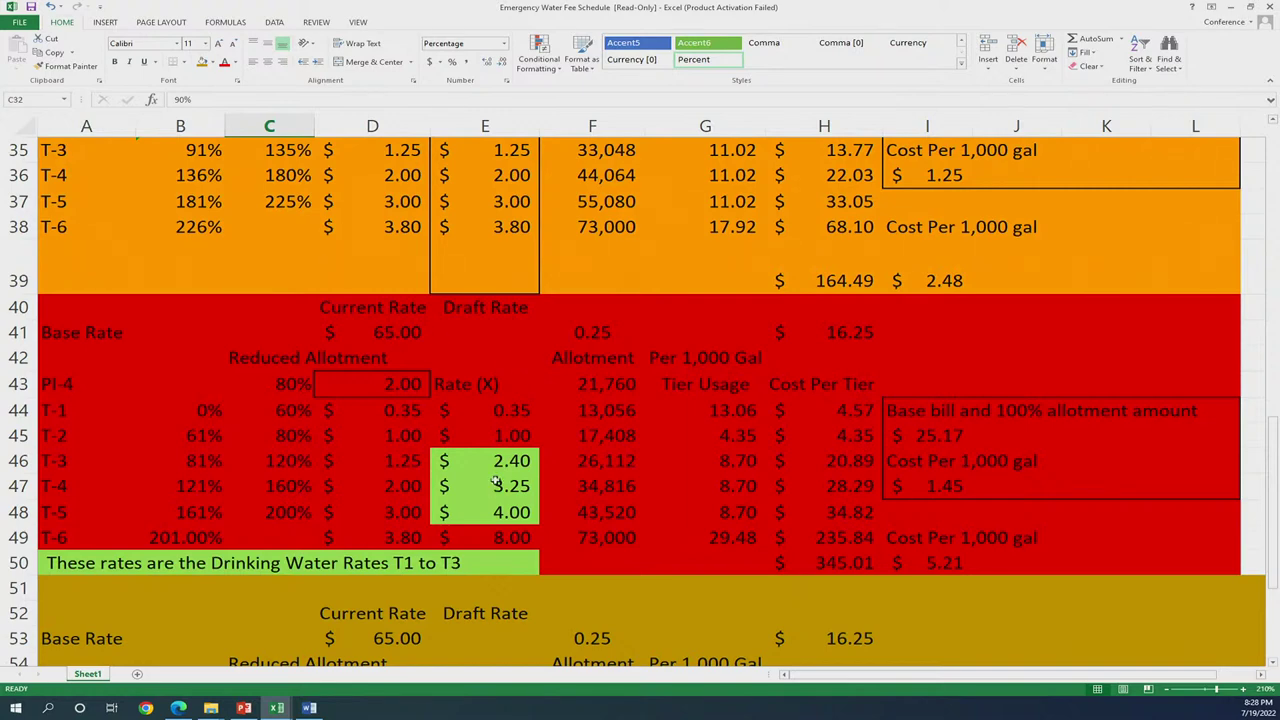
pyautogui.moveTo(523, 400); pyautogui.dragTo(523, 540)
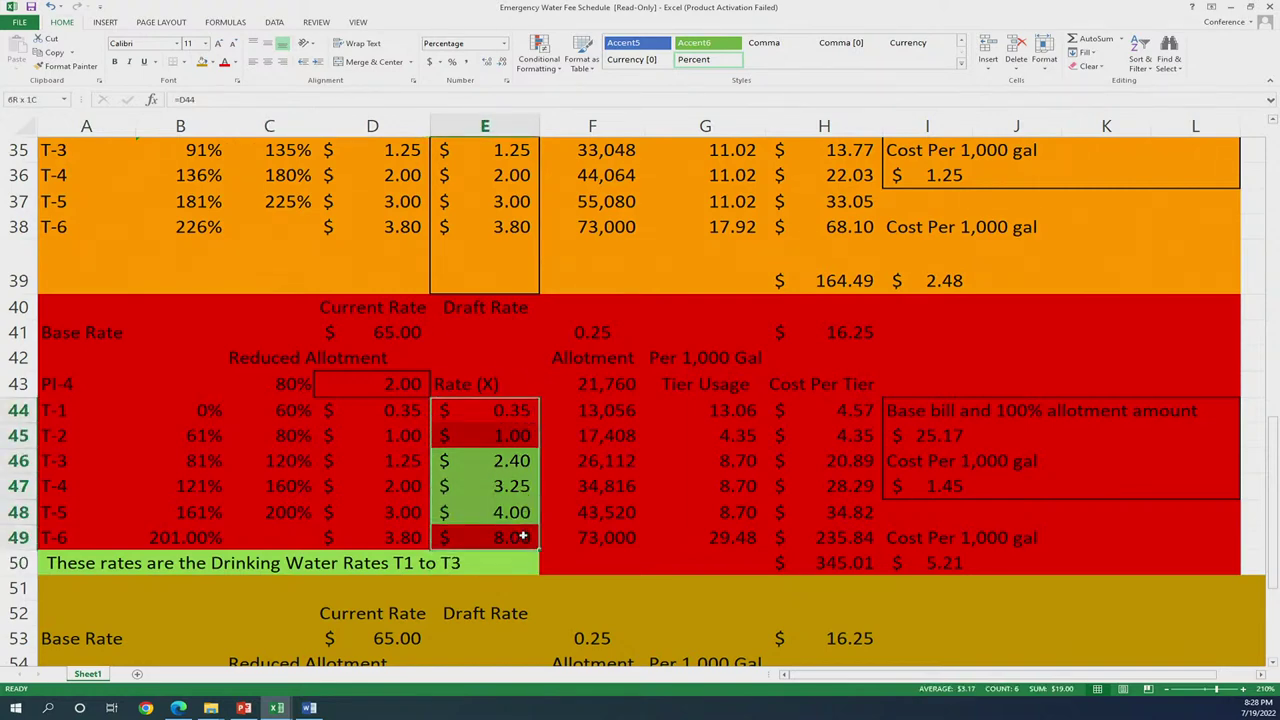
# Set the PI-4 reduced allotment in C43 to 50%
pyautogui.click(297, 393)
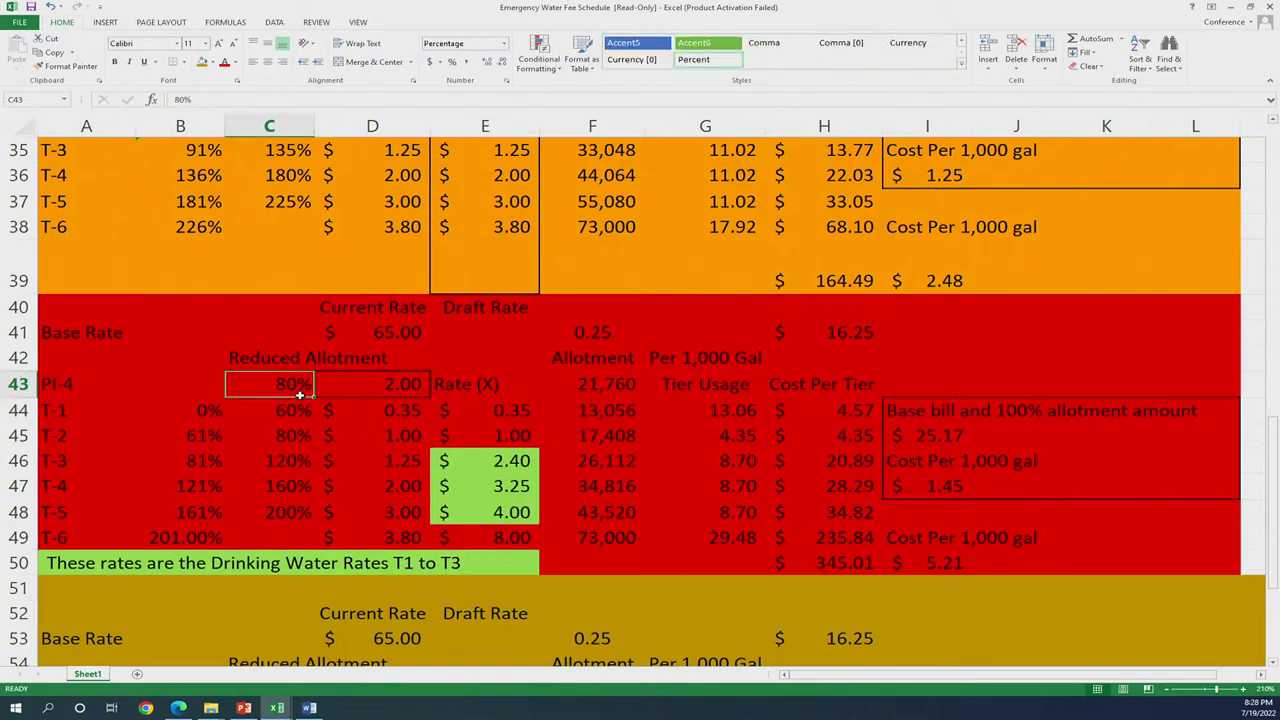
pyautogui.write('50')
pyautogui.press('Return')
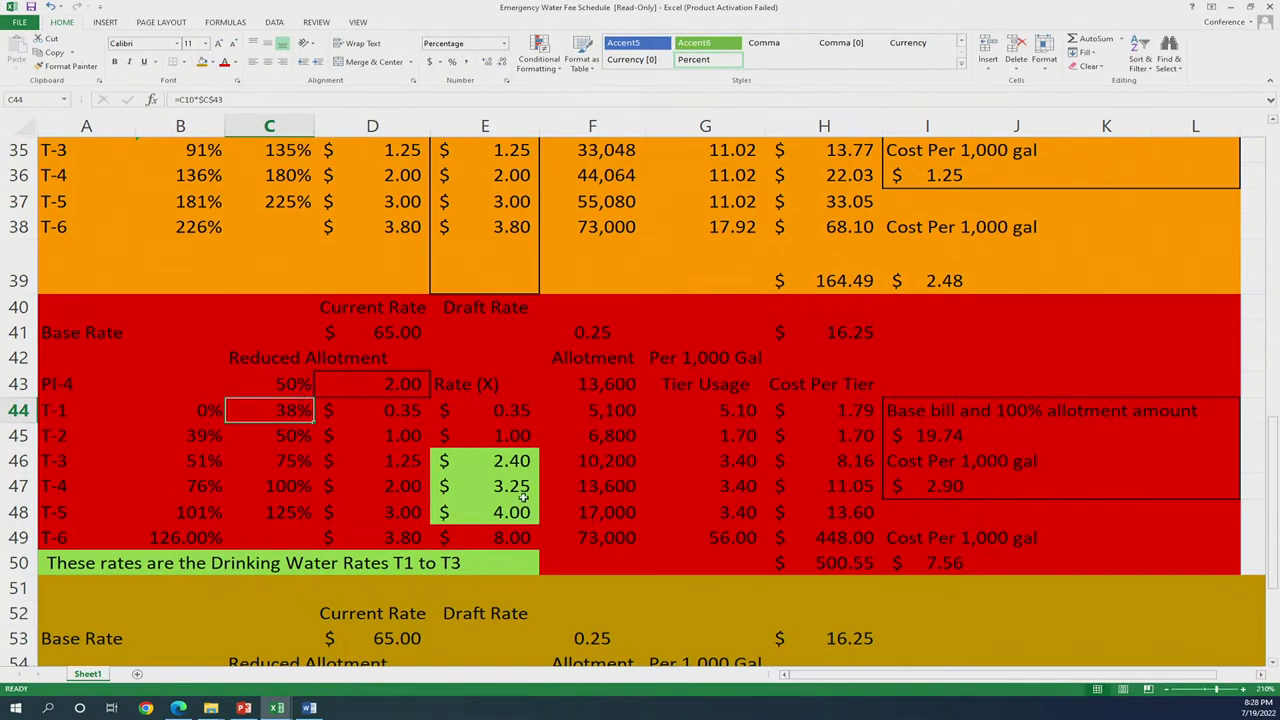
# Restore the PI-4 reduced allotment in C43 to 80%
pyautogui.click(290, 390)
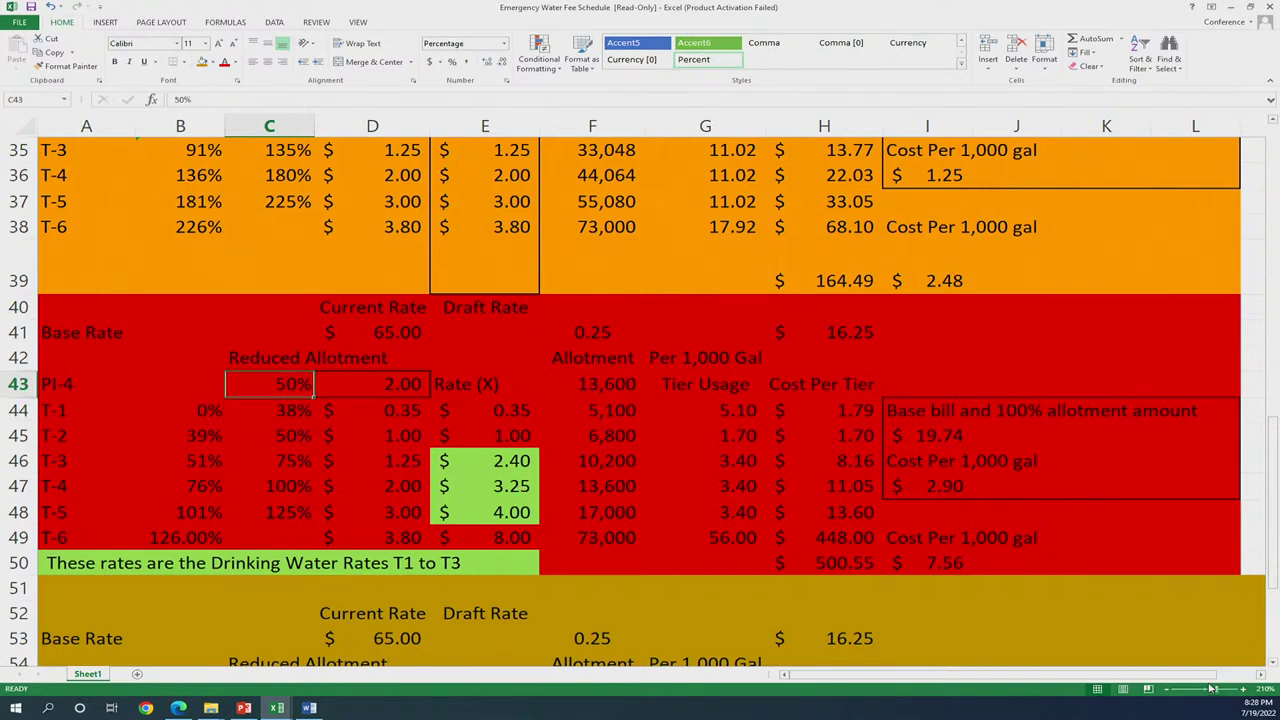
pyautogui.write('80')
pyautogui.press('Return')
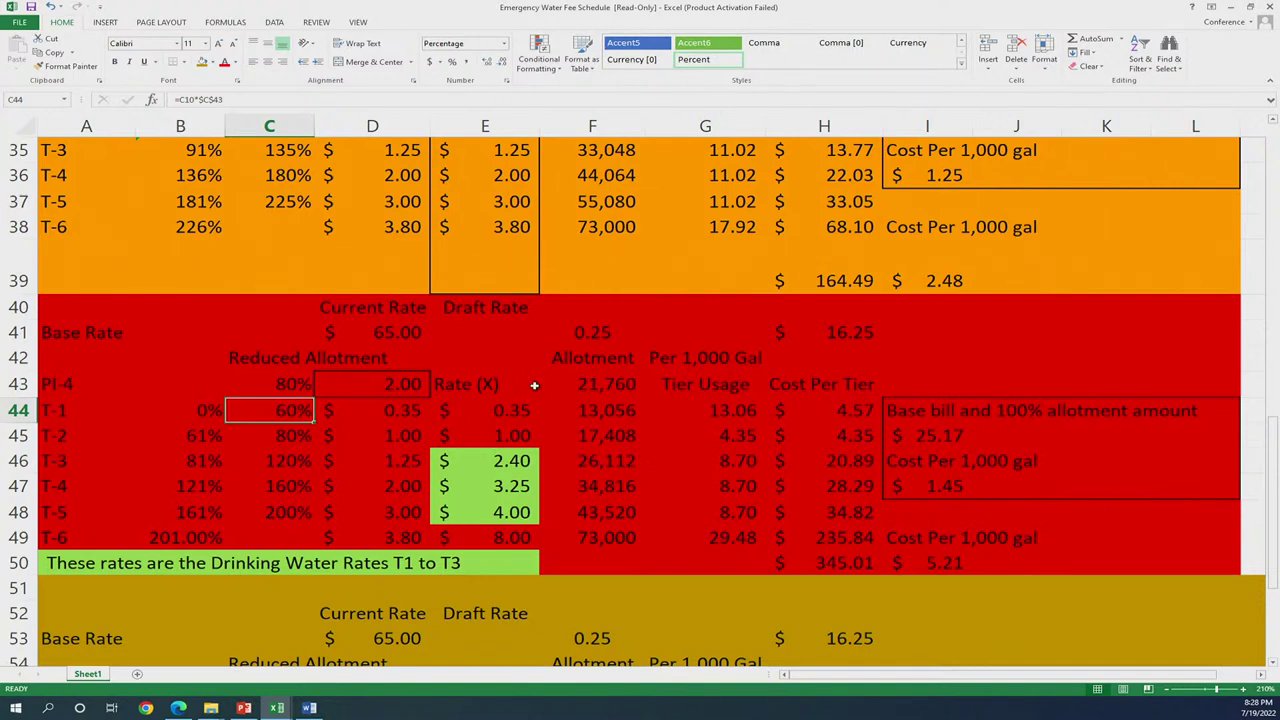
# Review the PI-4 reduced allotment and draft rates against the PI-5 reduced allotment in C55
pyautogui.click(296, 384)
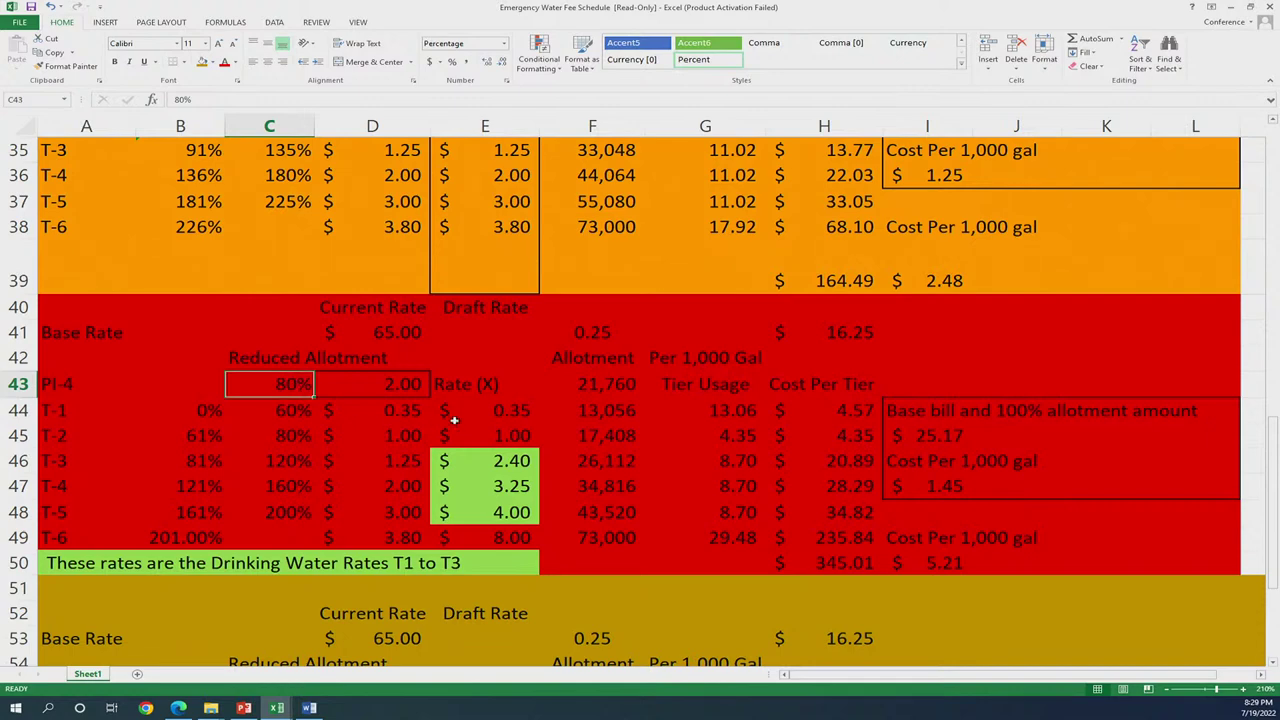
pyautogui.moveTo(518, 408); pyautogui.dragTo(520, 533)
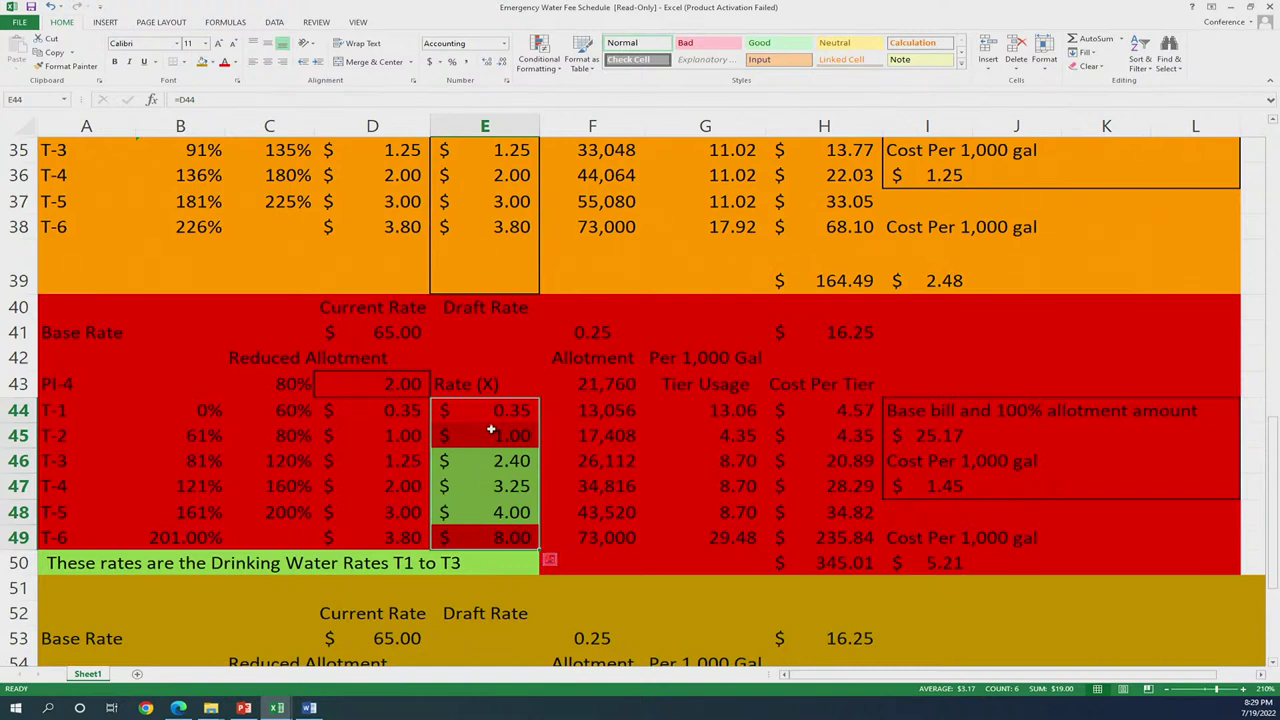
pyautogui.moveTo(533, 407); pyautogui.dragTo(469, 538)
pyautogui.moveTo(301, 383); pyautogui.dragTo(301, 383)
pyautogui.click(301, 383)
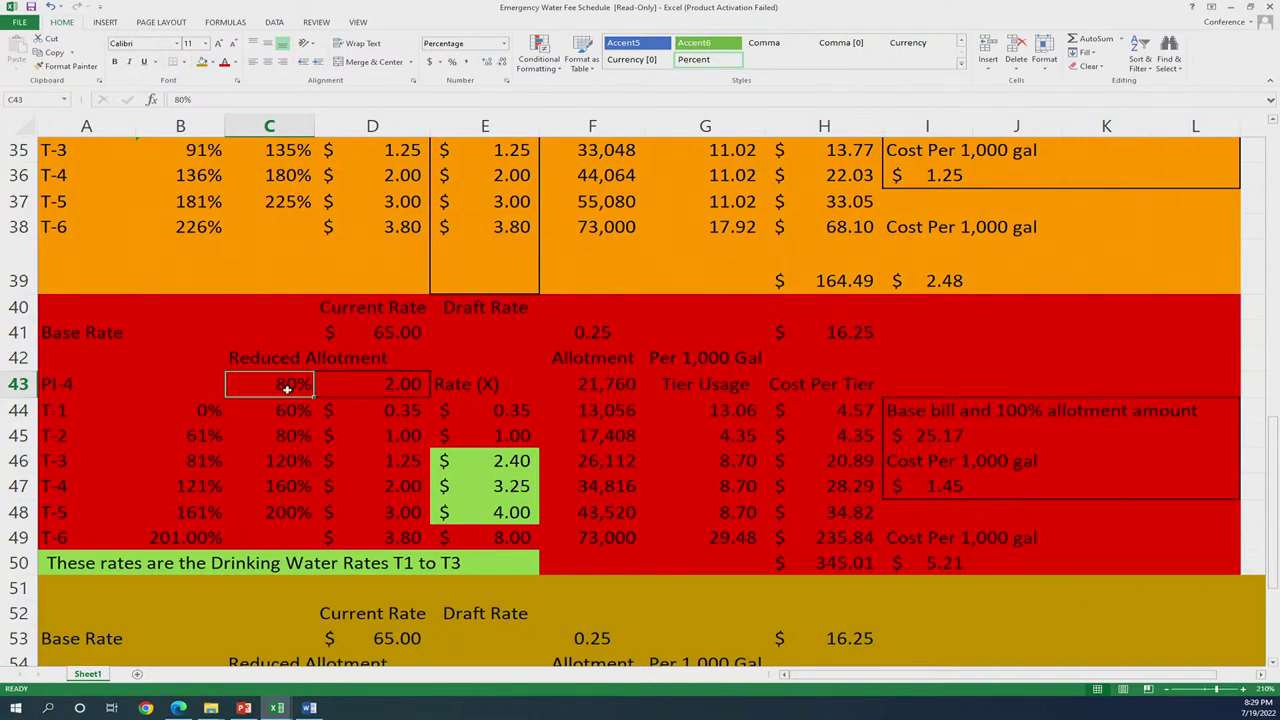
pyautogui.scroll(-1, 287, 397)
pyautogui.scroll(-3, 287, 397)
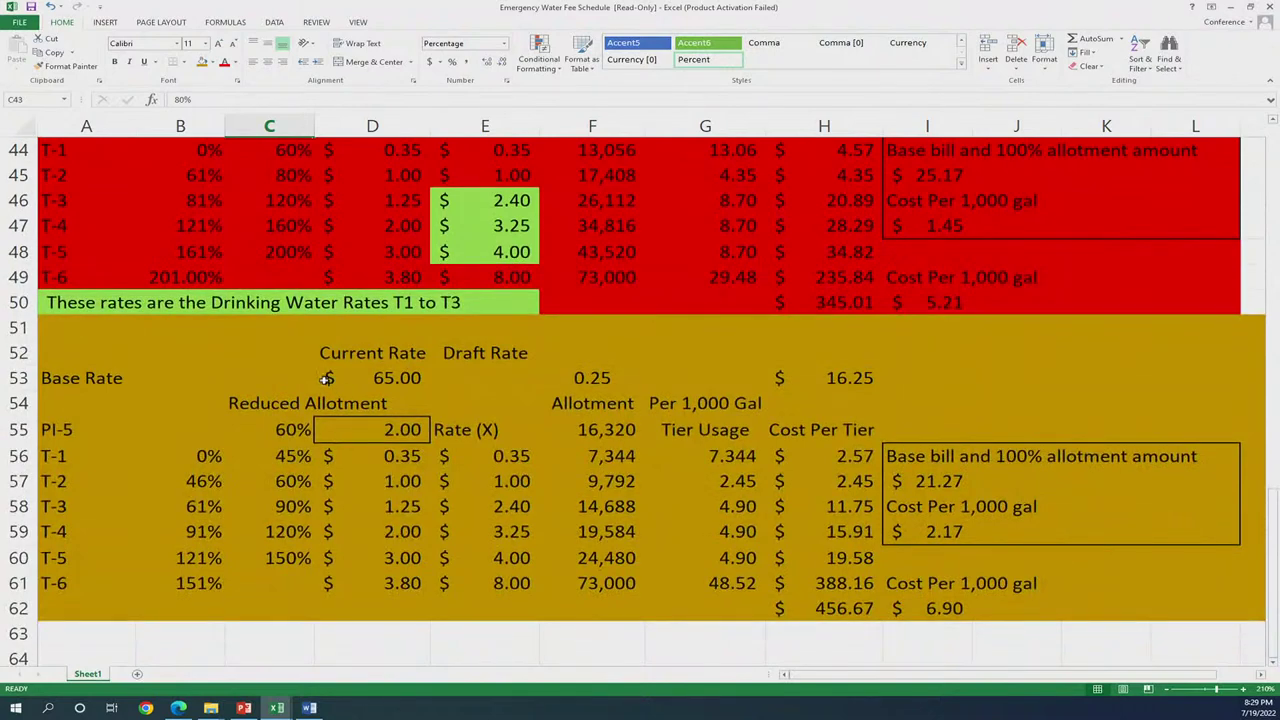
pyautogui.click(296, 429)
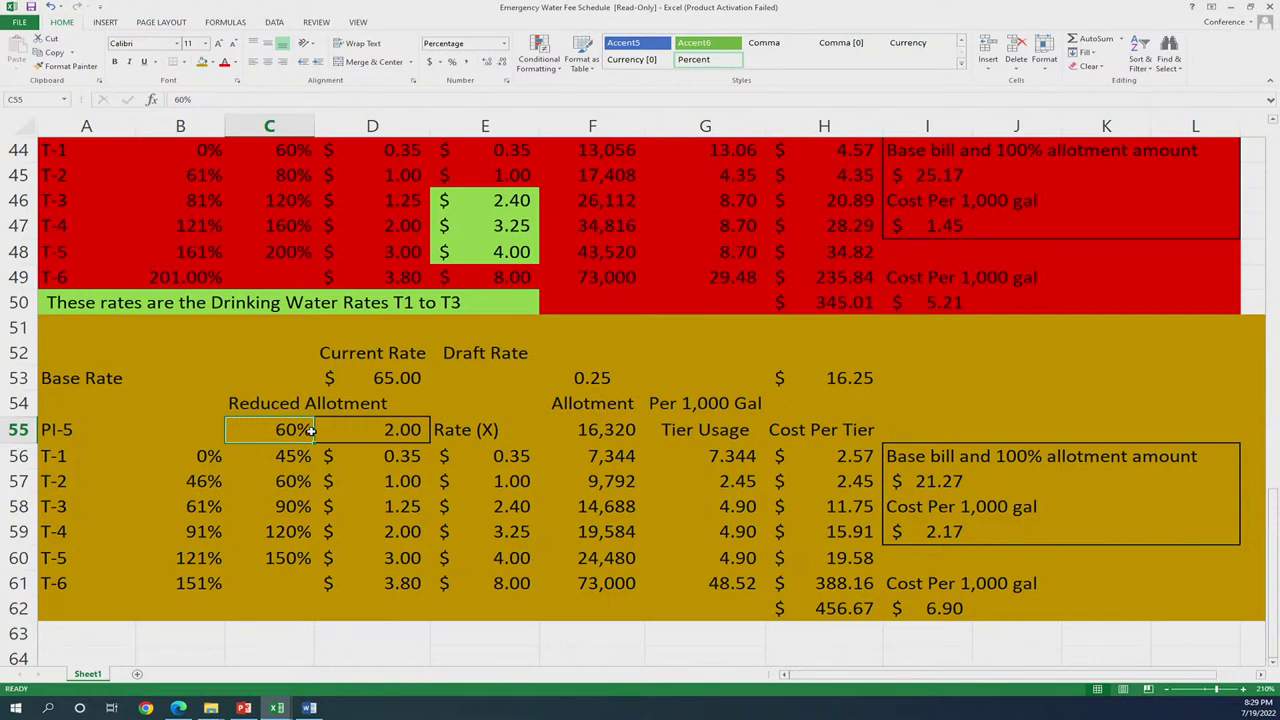
pyautogui.scroll(2, 432, 445)
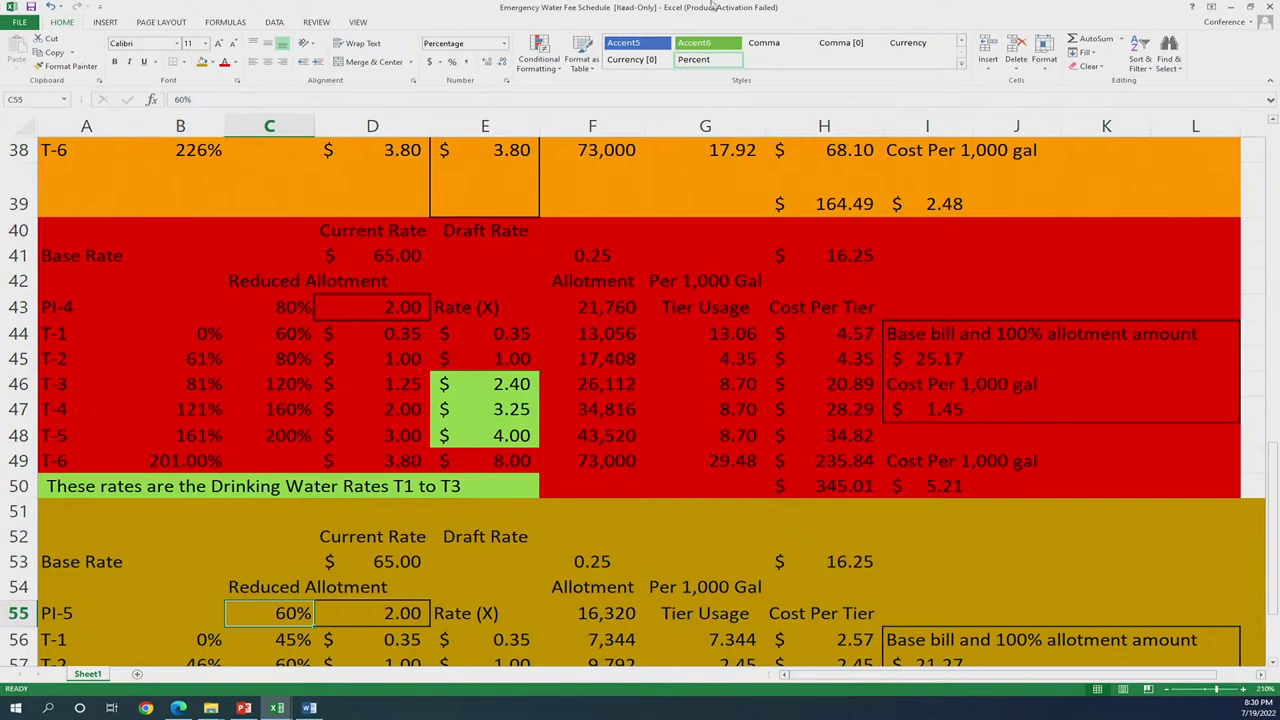
# Minimize the fee schedule and switch to the amended Water Shortage Response Plan ordinance in Word
pyautogui.click(1228, 10)
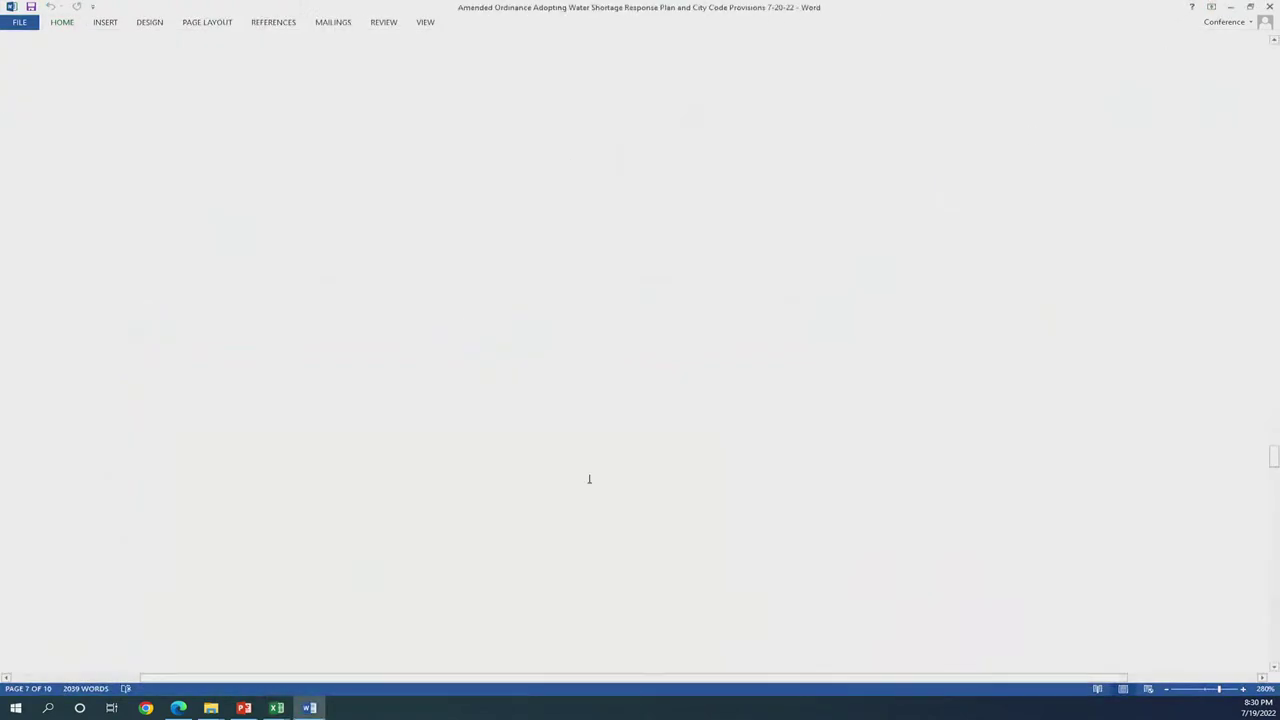
pyautogui.click(309, 708)
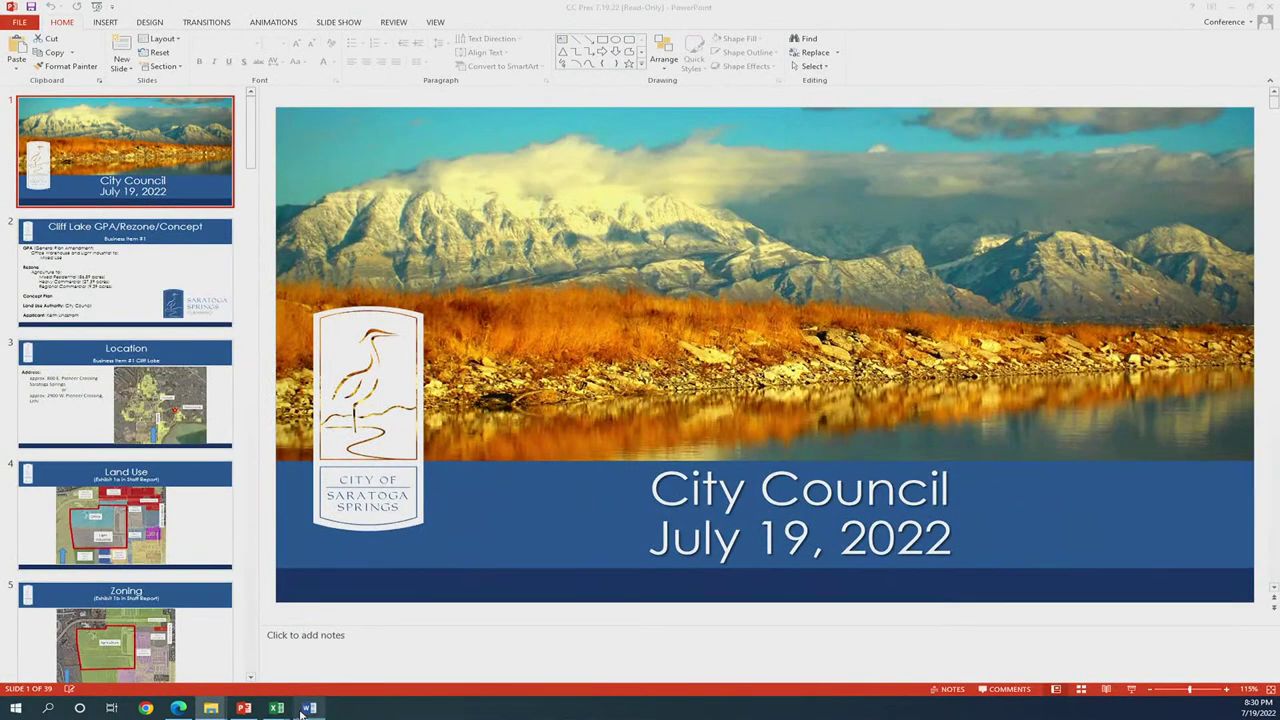
pyautogui.click(309, 708)
# Locate the ordinance's Section I enactment items and examine items 2 to 5 on water rates, code amendments, landscaping and leak forgiveness
pyautogui.scroll(10, 640, 414)
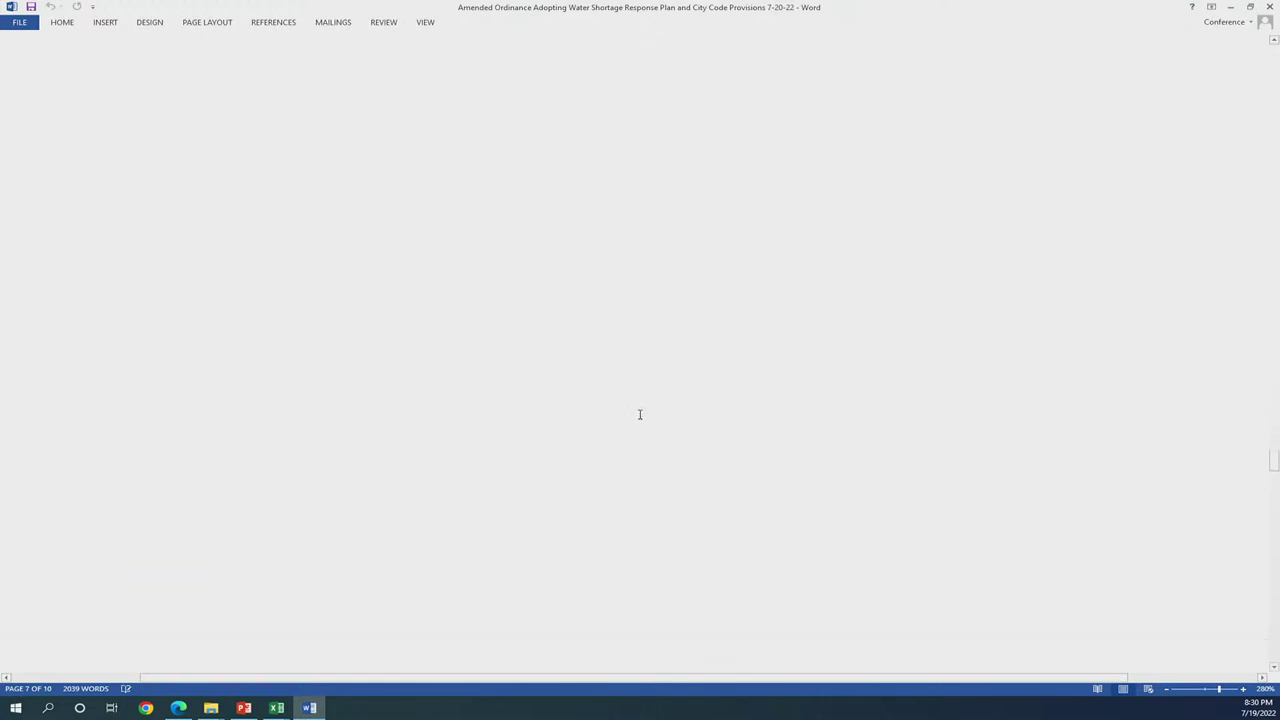
pyautogui.scroll(15, 640, 414)
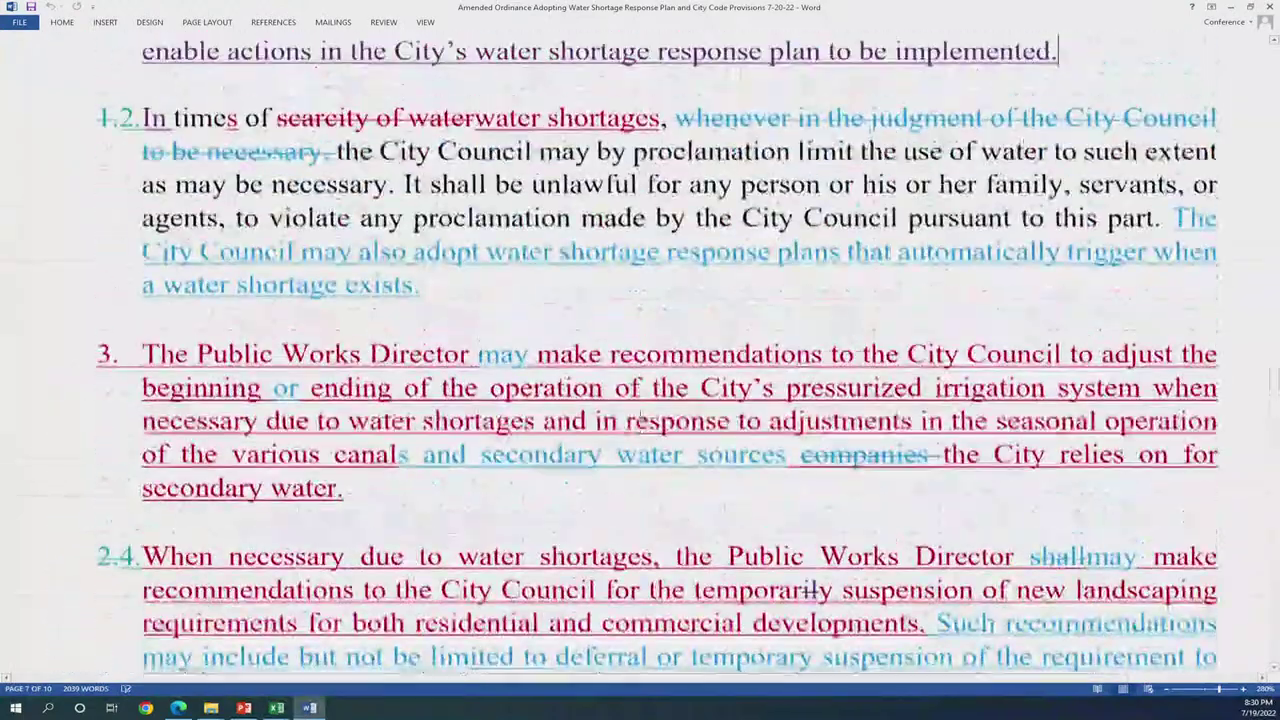
pyautogui.scroll(10, 640, 414)
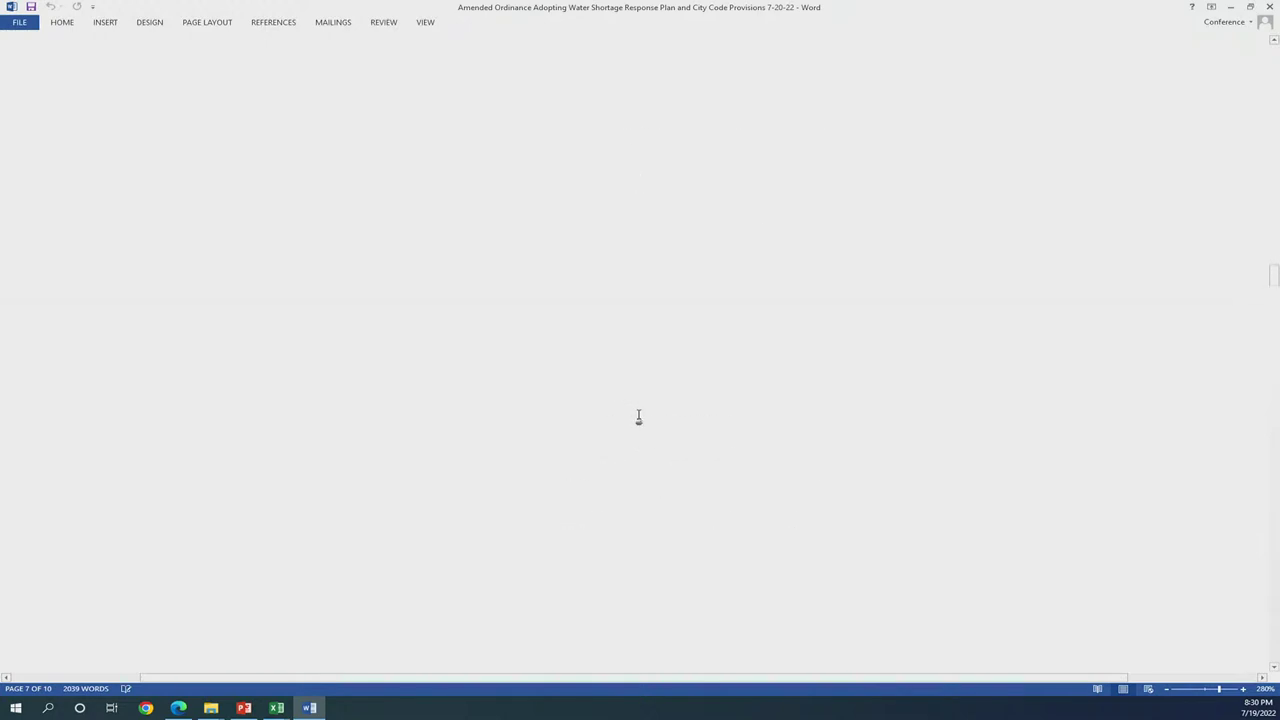
pyautogui.scroll(15, 640, 414)
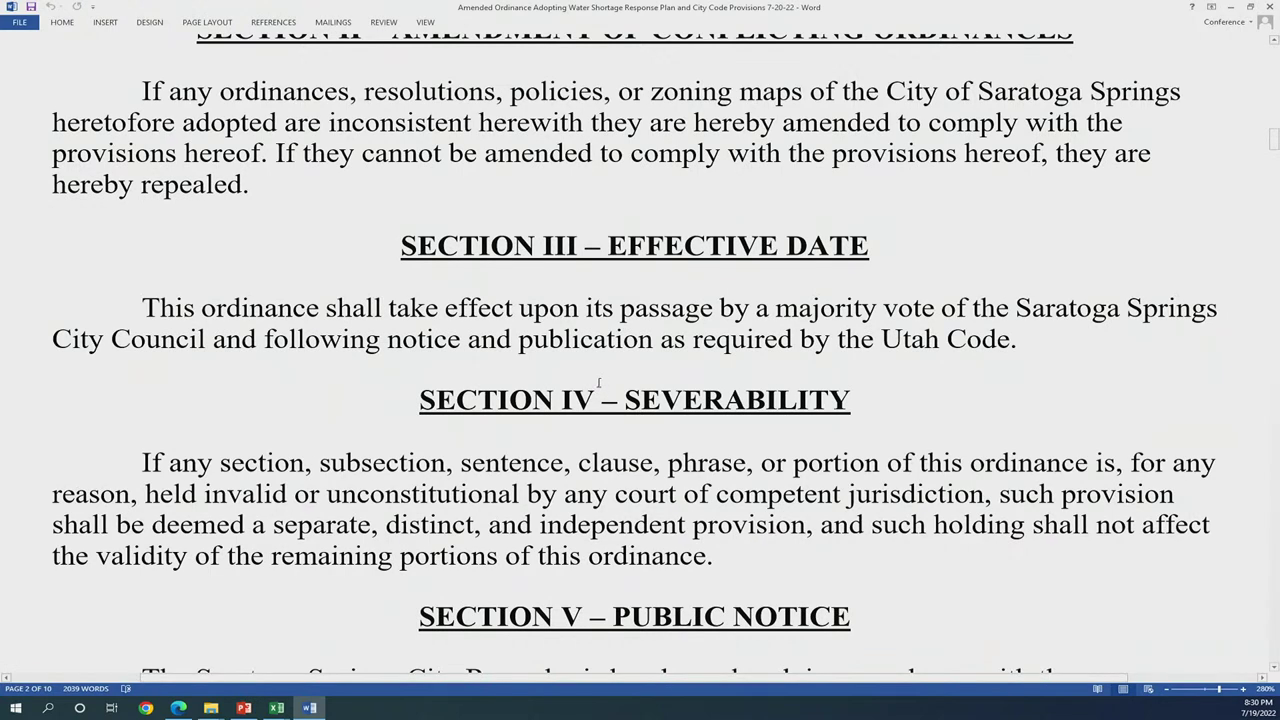
pyautogui.scroll(6, 585, 328)
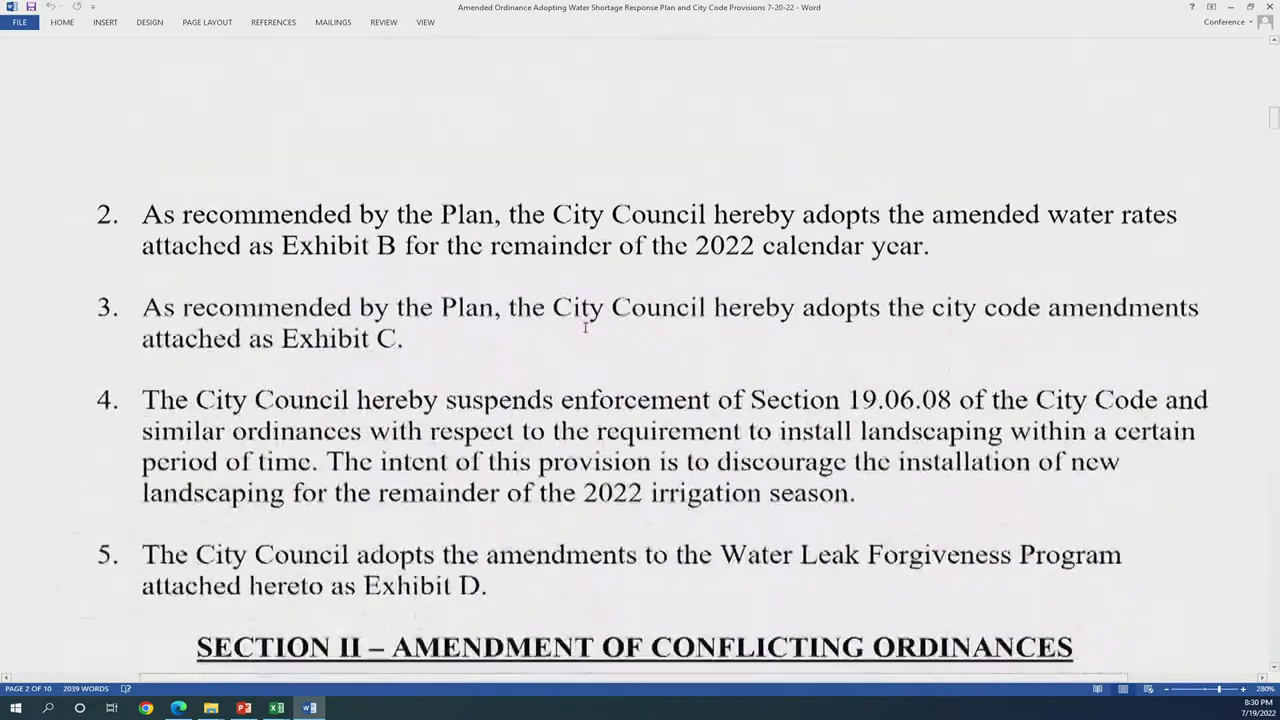
pyautogui.scroll(6, 585, 328)
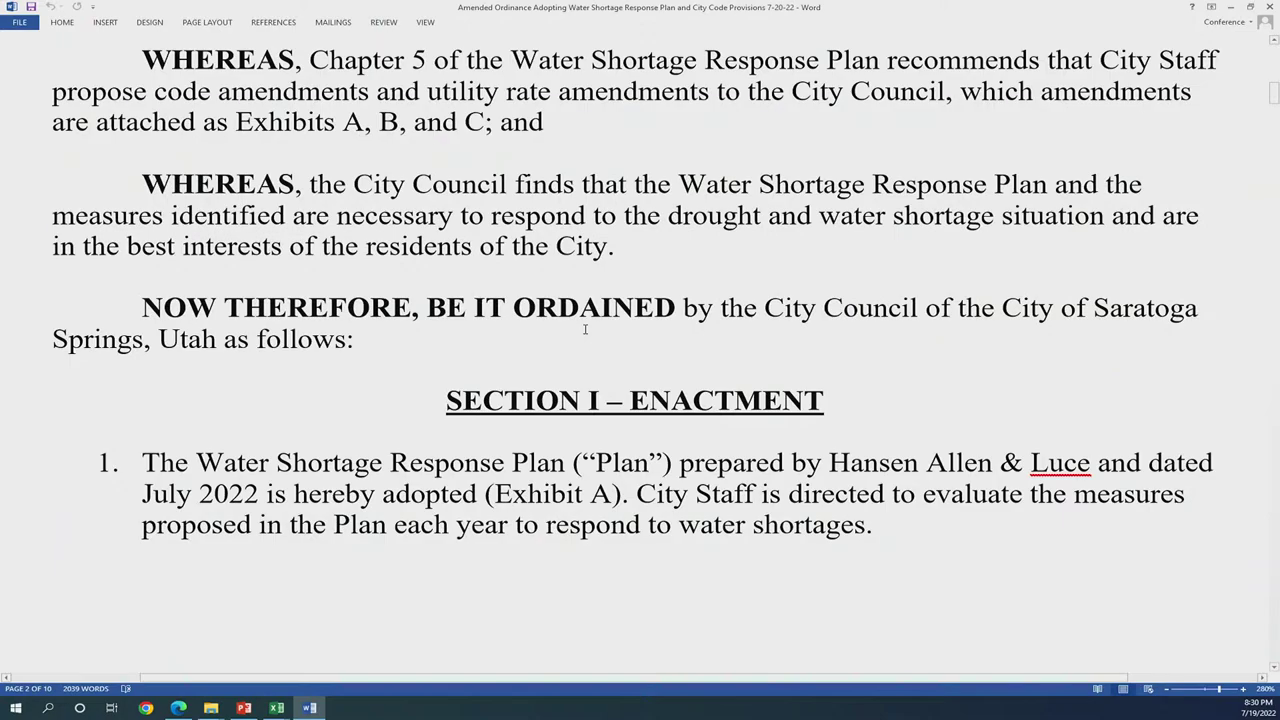
pyautogui.scroll(-15, 585, 328)
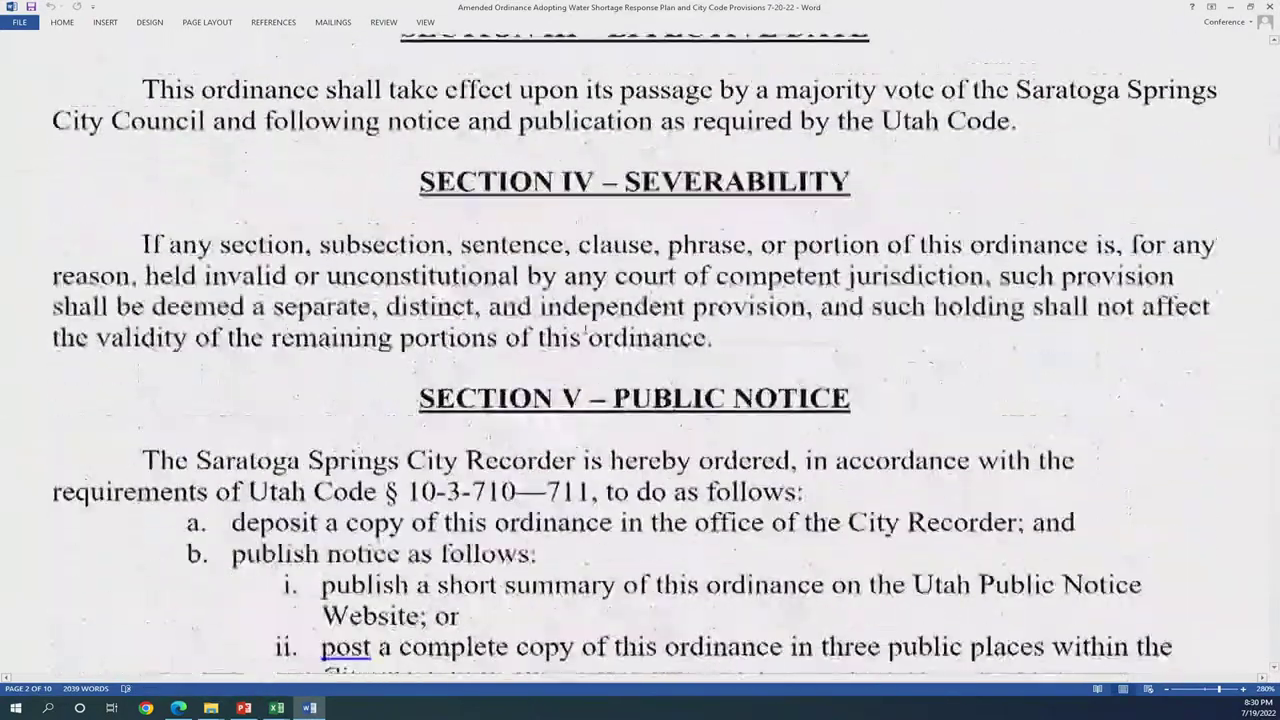
pyautogui.scroll(10, 586, 334)
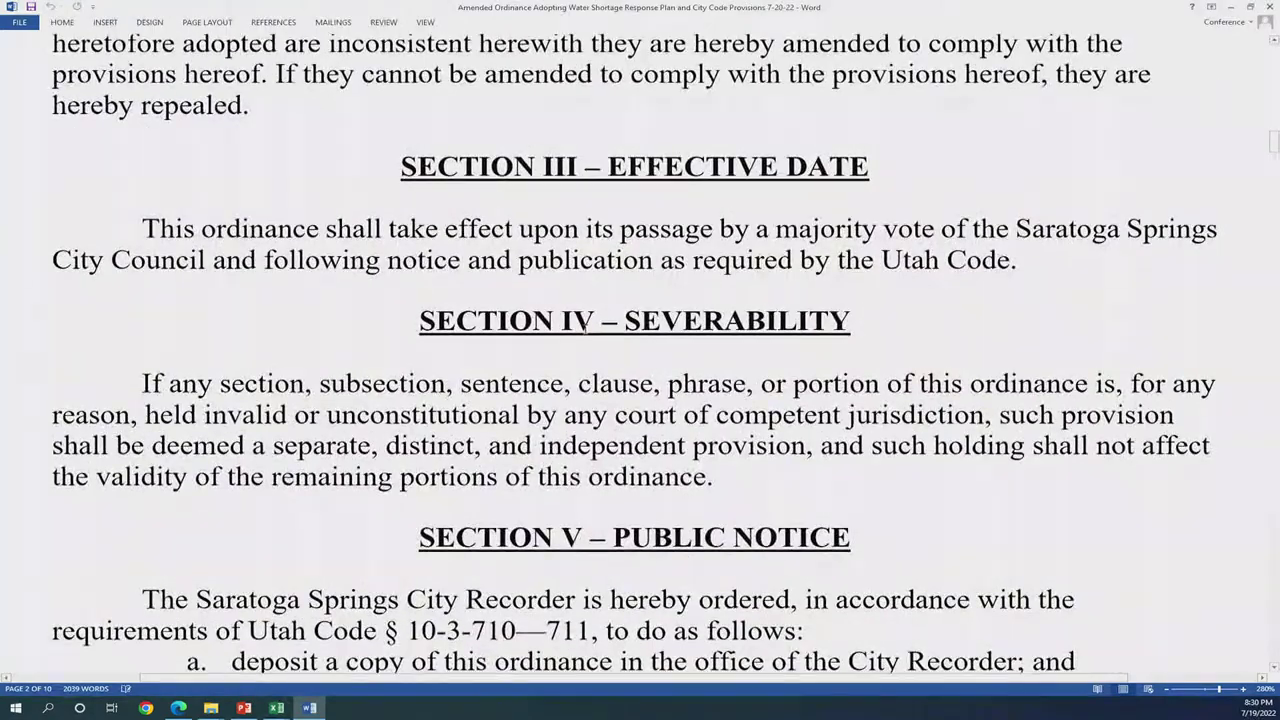
pyautogui.scroll(5, 586, 328)
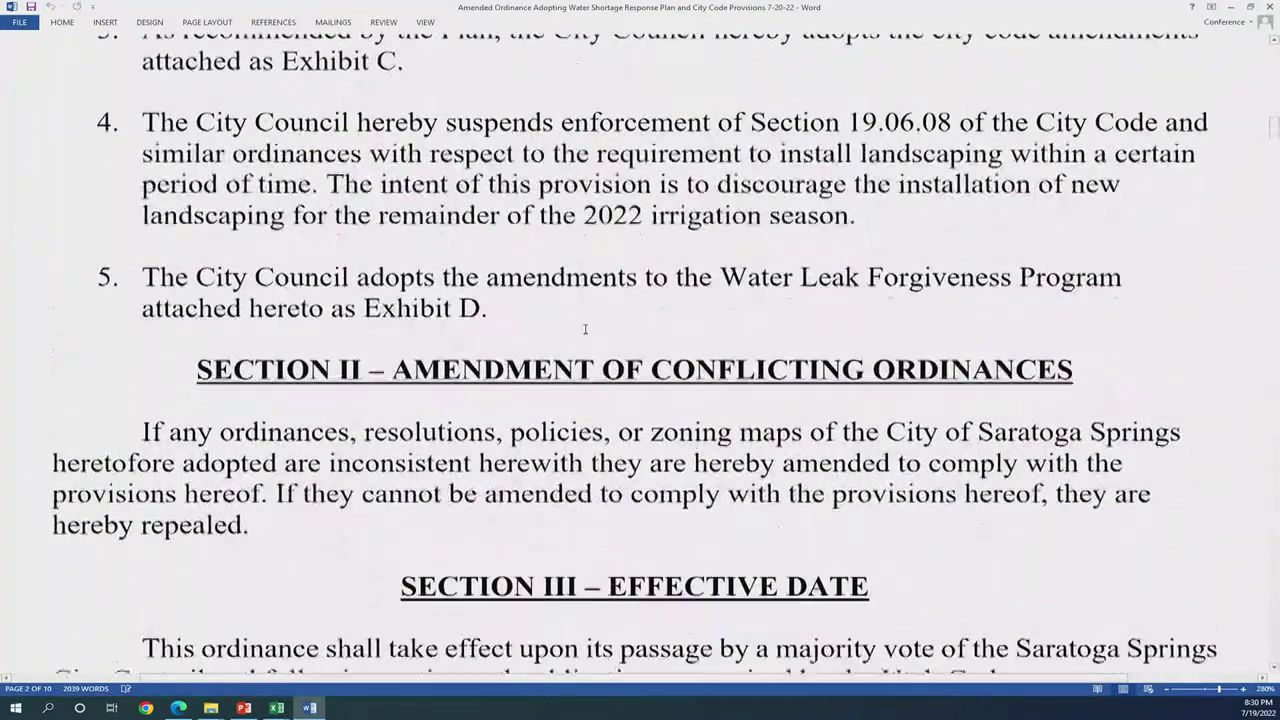
pyautogui.scroll(4, 440, 385)
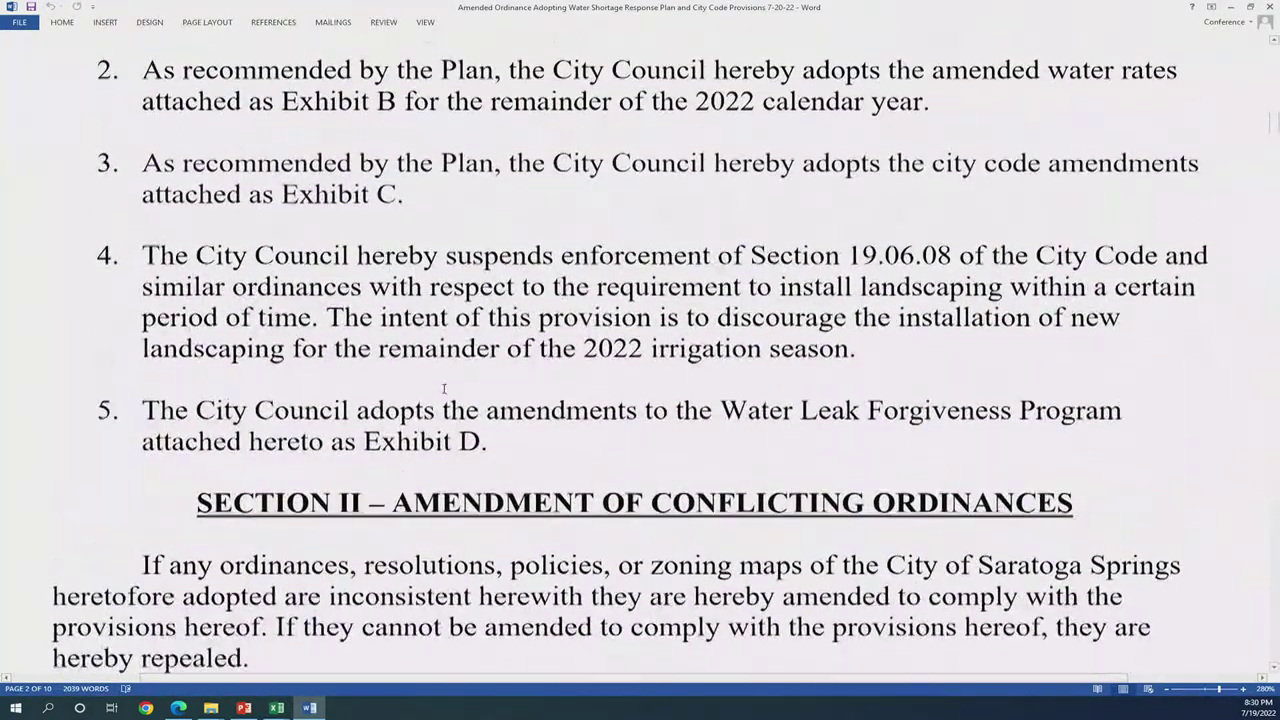
# Examine Section I item 1 on adopting the Water Shortage Response Plan together with enactment items 2 to 5 of the ordinance
pyautogui.scroll(4, 443, 388)
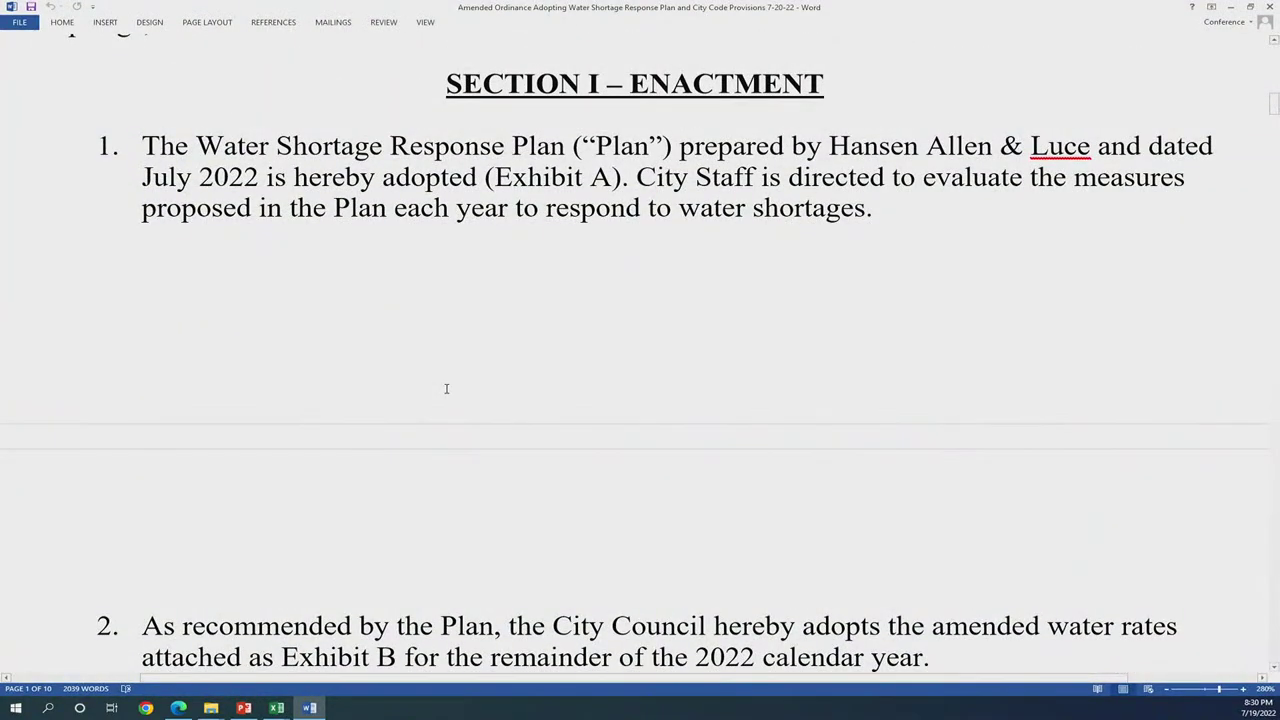
pyautogui.click(1244, 690)
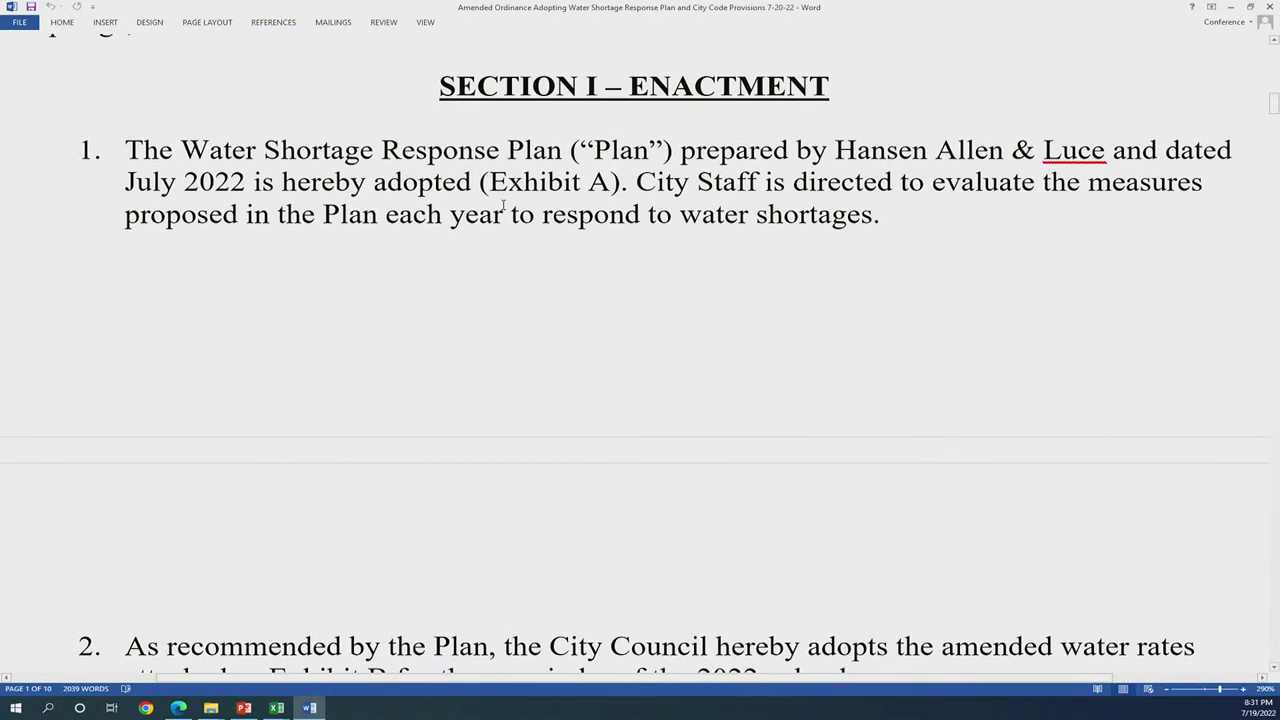
pyautogui.scroll(-5, 503, 205)
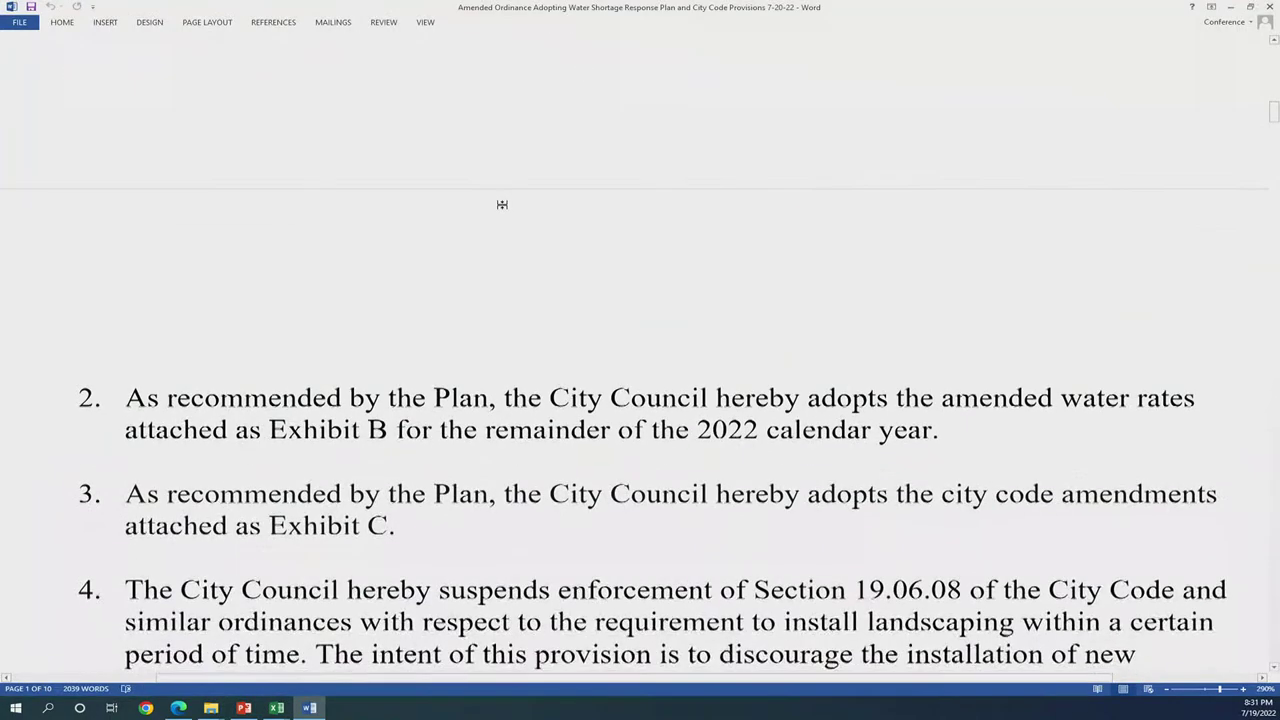
pyautogui.scroll(-1, 503, 205)
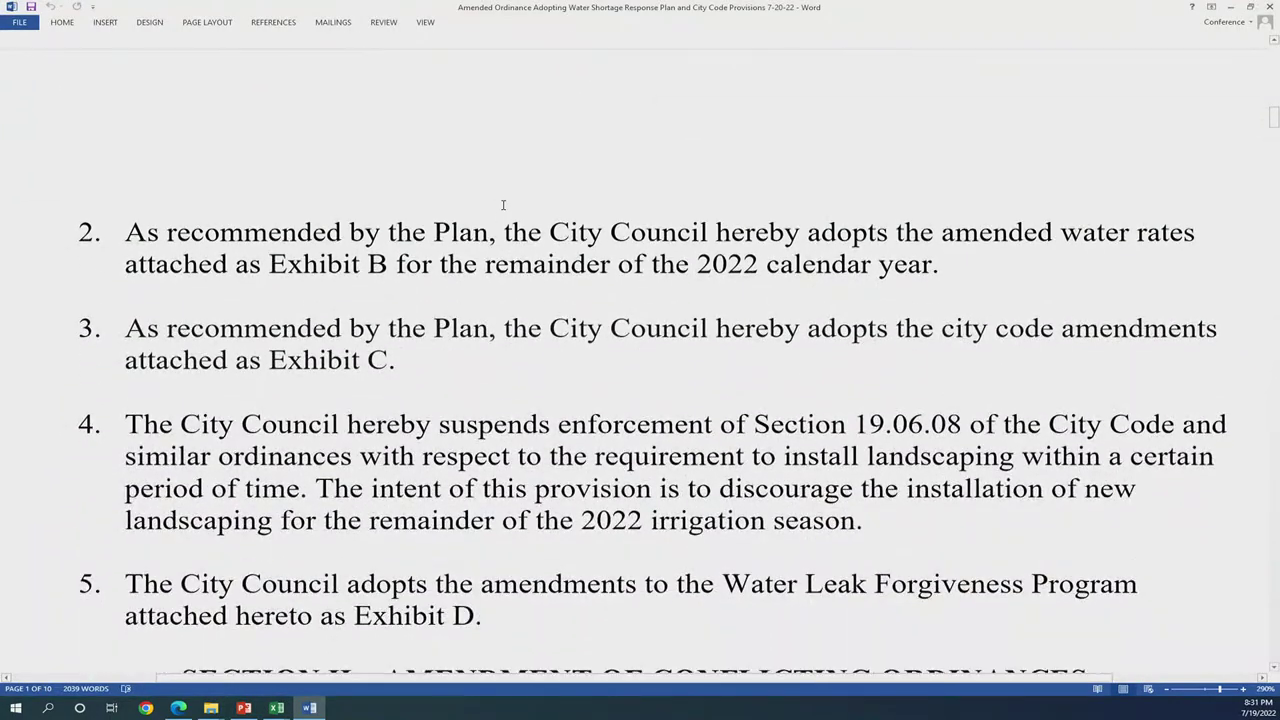
pyautogui.scroll(7, 503, 205)
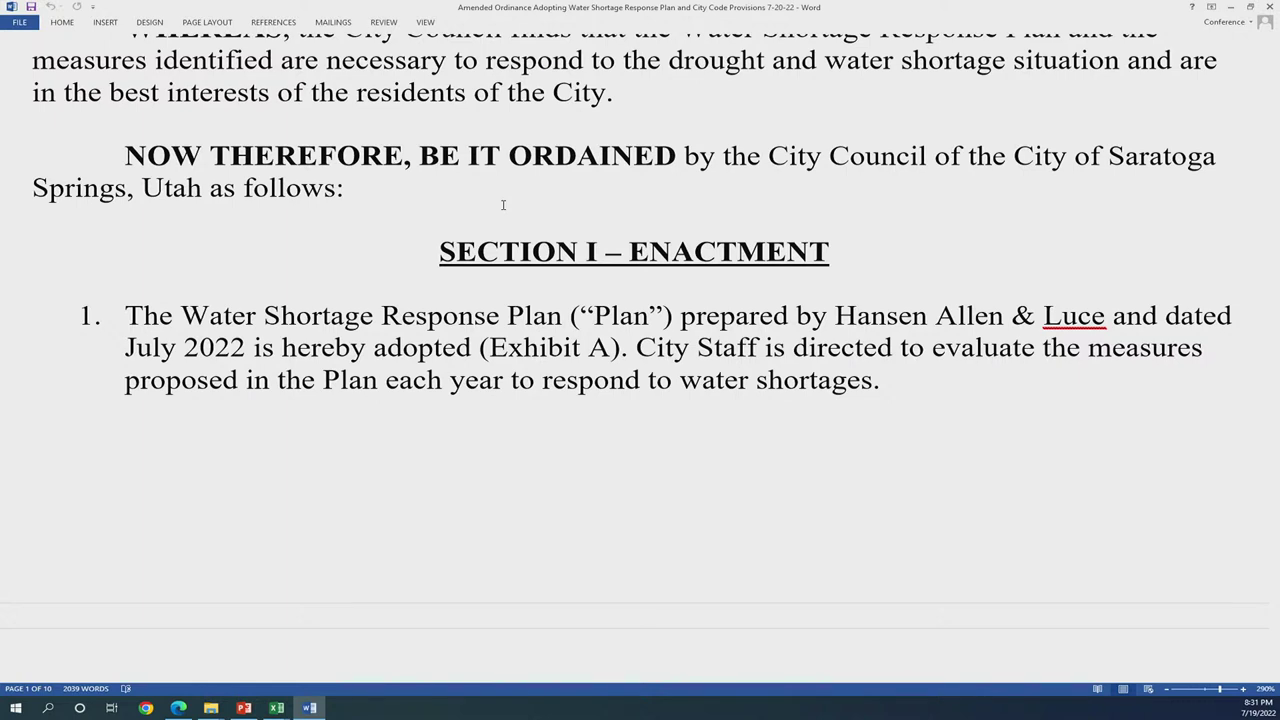
pyautogui.scroll(-1, 503, 204)
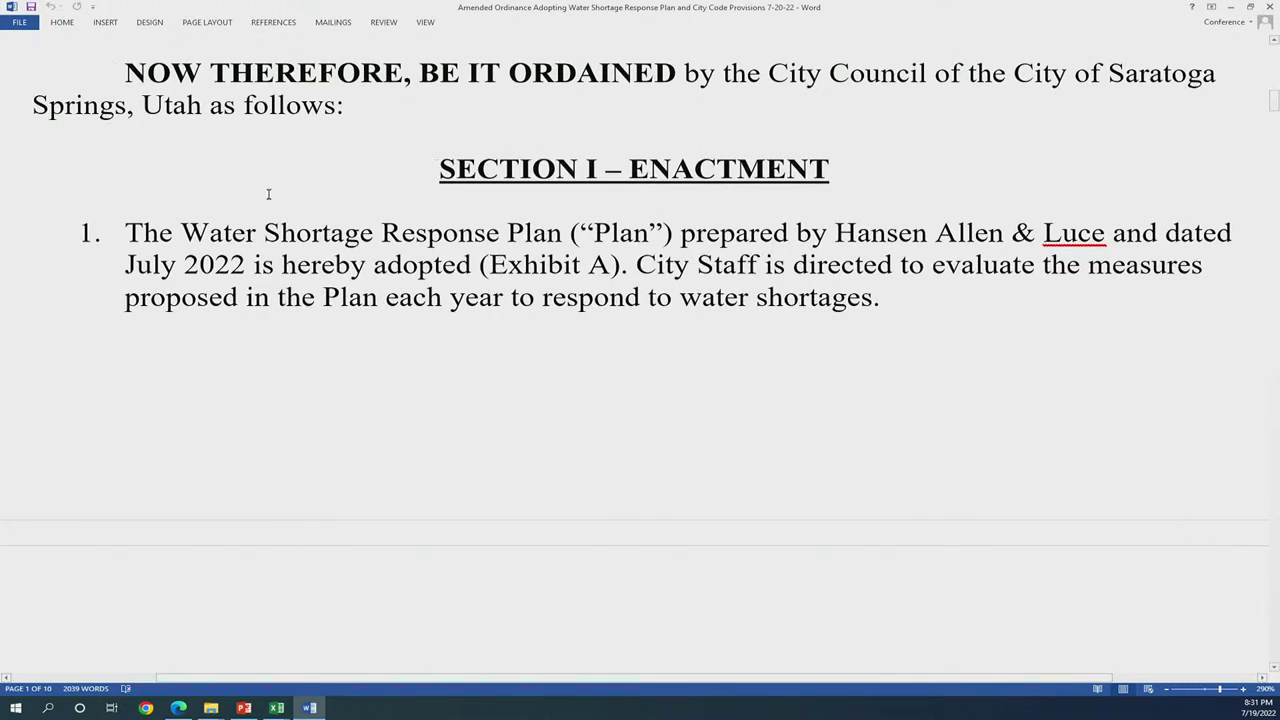
pyautogui.click(258, 232)
pyautogui.scroll(-6, 782, 323)
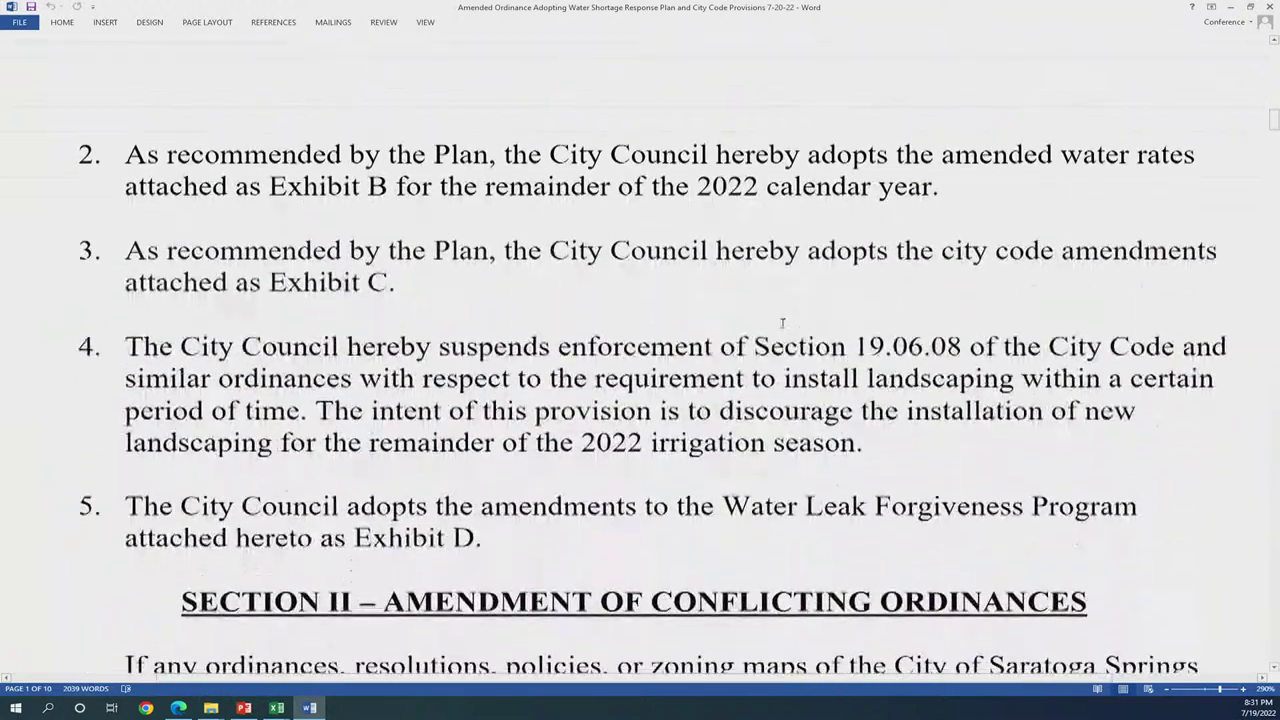
pyautogui.scroll(6, 782, 323)
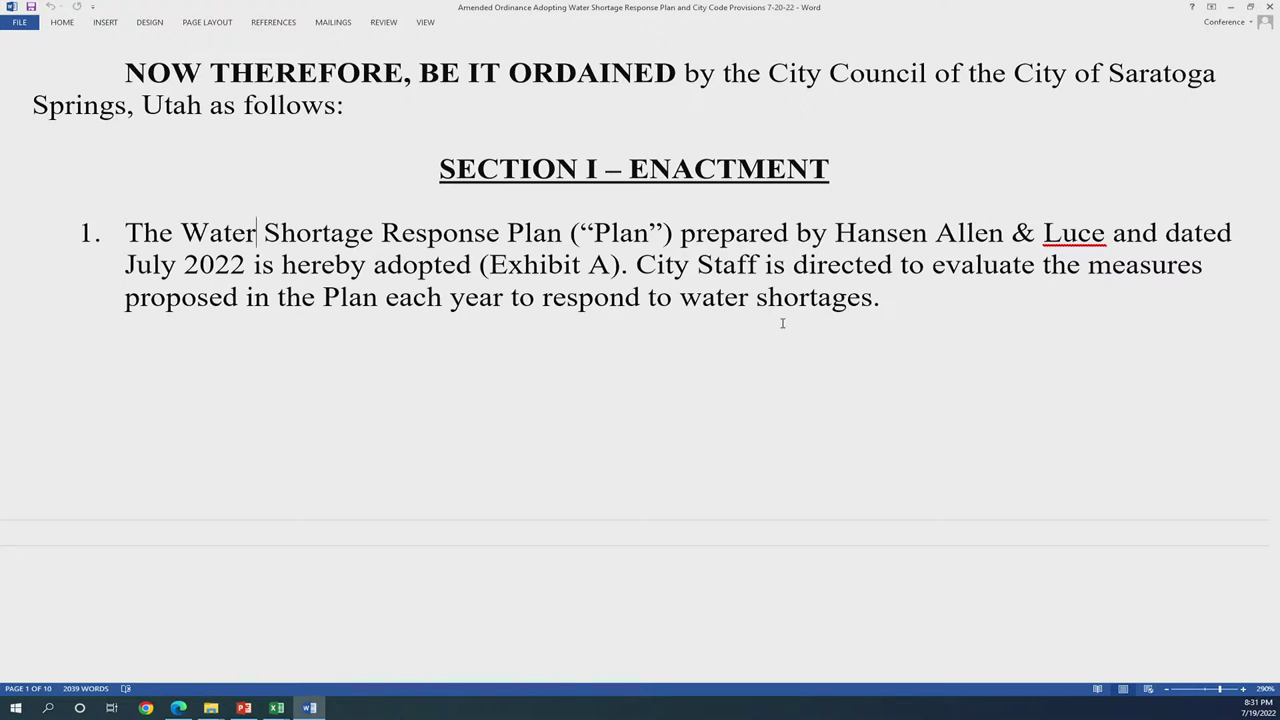
pyautogui.scroll(-6, 782, 323)
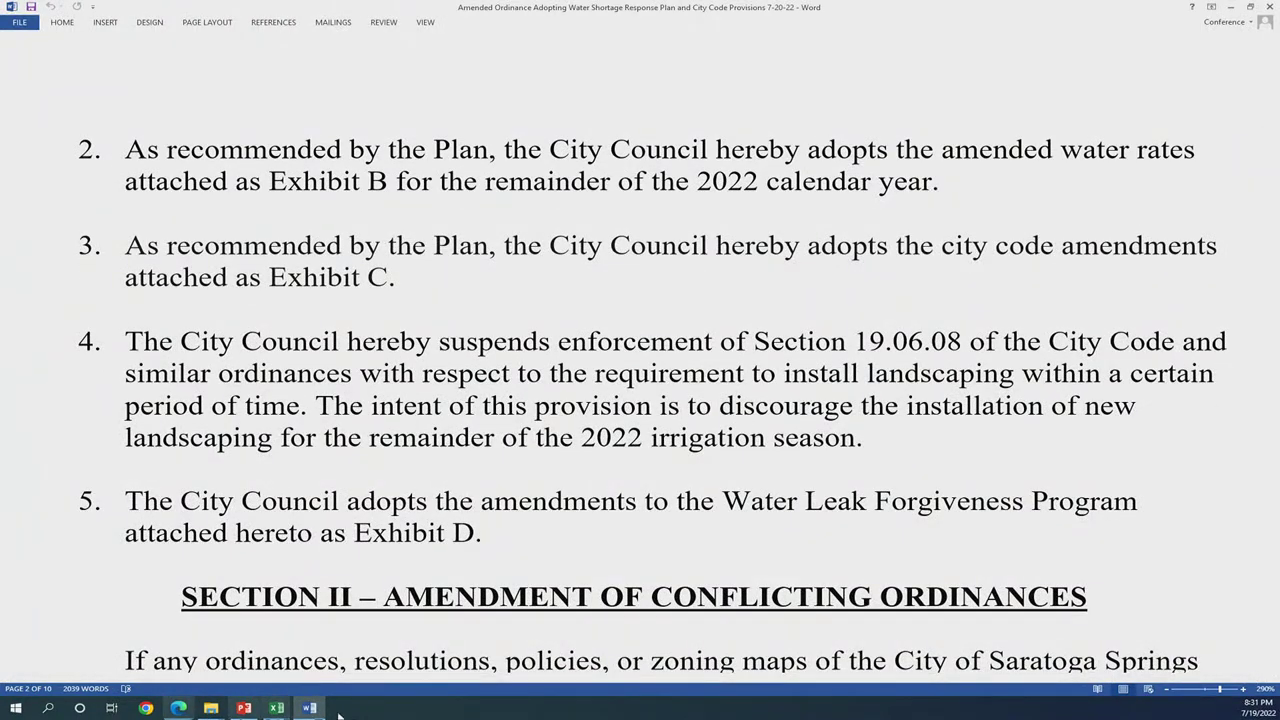
# Switch back to the Emergency Water Fee Schedule workbook in Excel
pyautogui.click(277, 708)
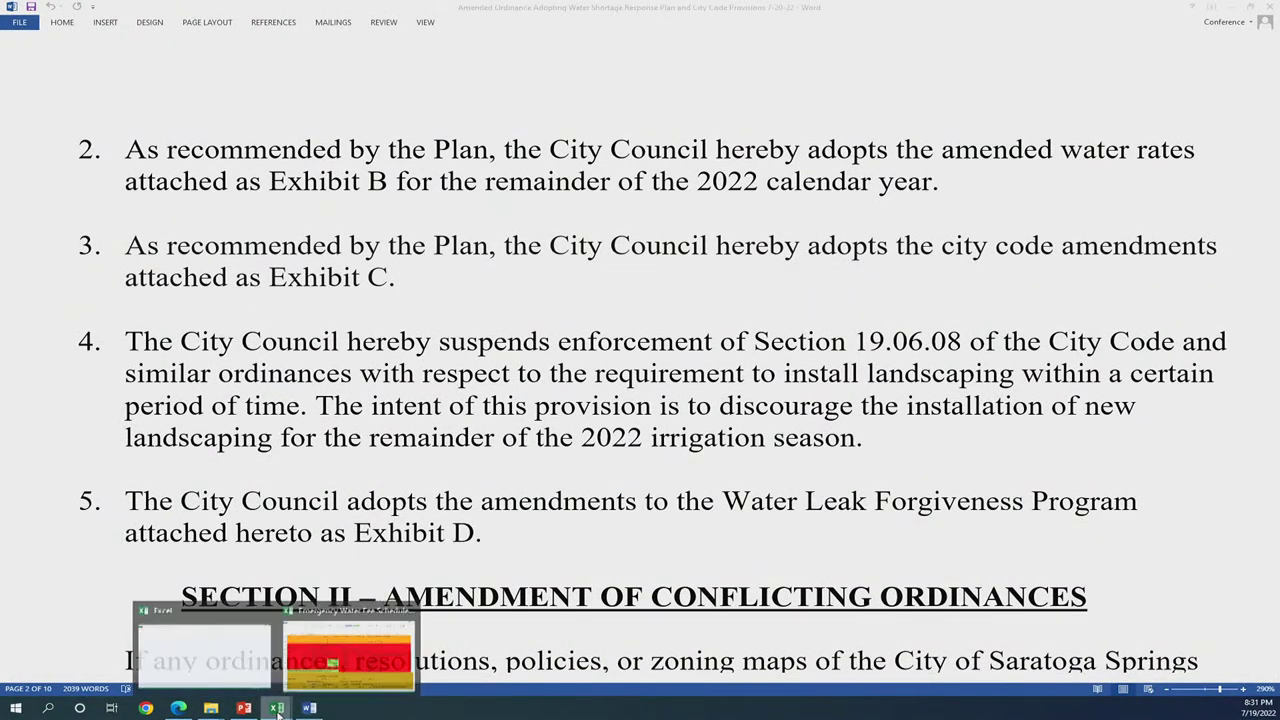
pyautogui.click(326, 682)
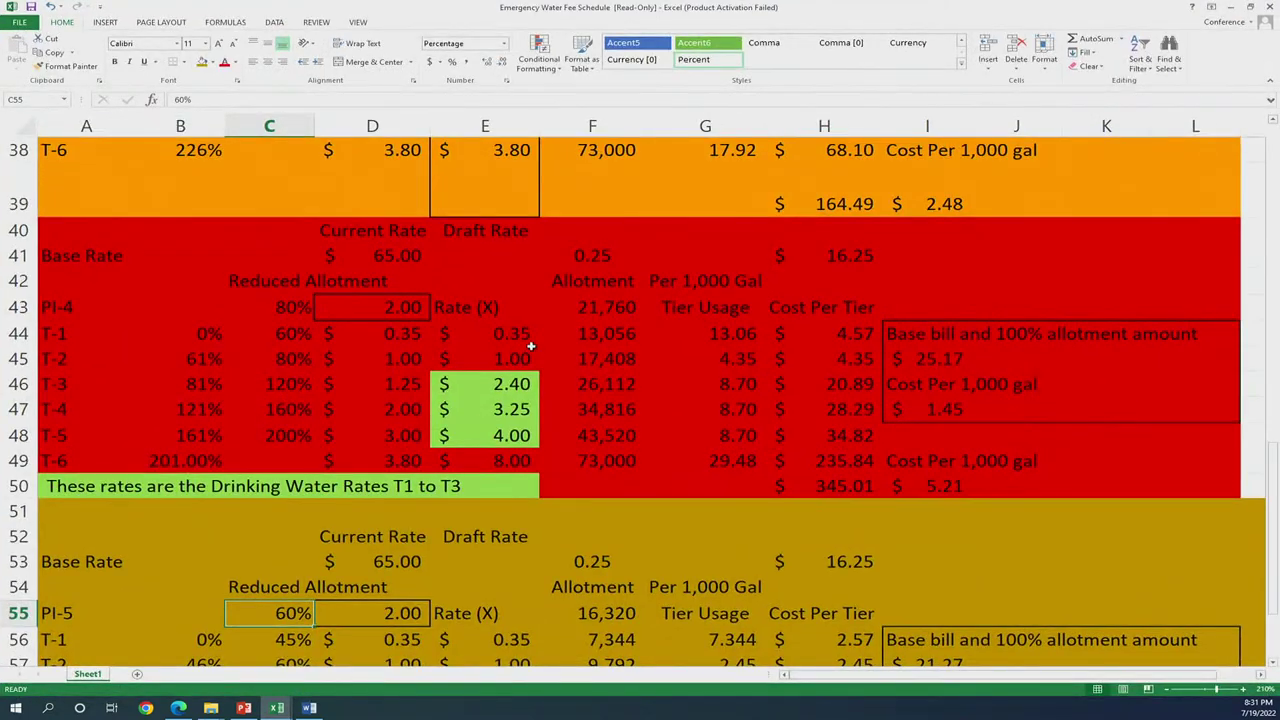